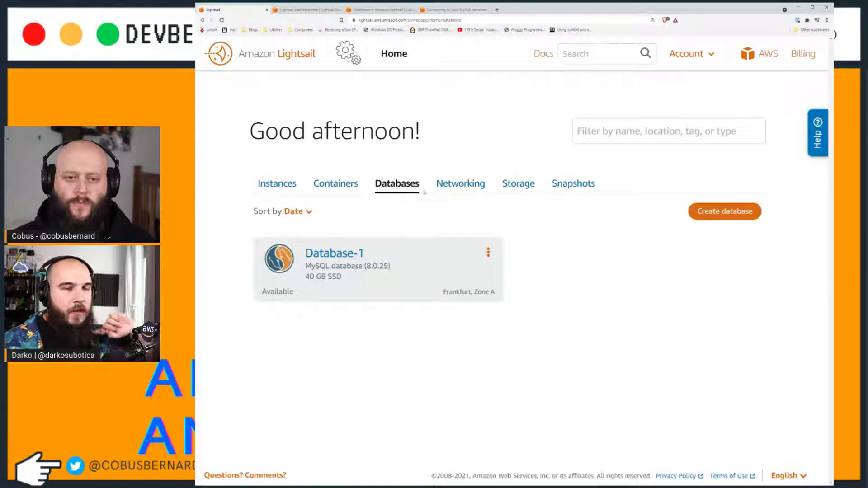
Open the Networking overview and point out the CDN term in the Distribution card.
{"action": "left_click", "coordinate": [450, 193]}
{"action": "scroll", "coordinate": [414, 401], "scroll_direction": "down", "scroll_amount": 1}
{"action": "scroll", "coordinate": [414, 401], "scroll_direction": "down", "scroll_amount": 1}
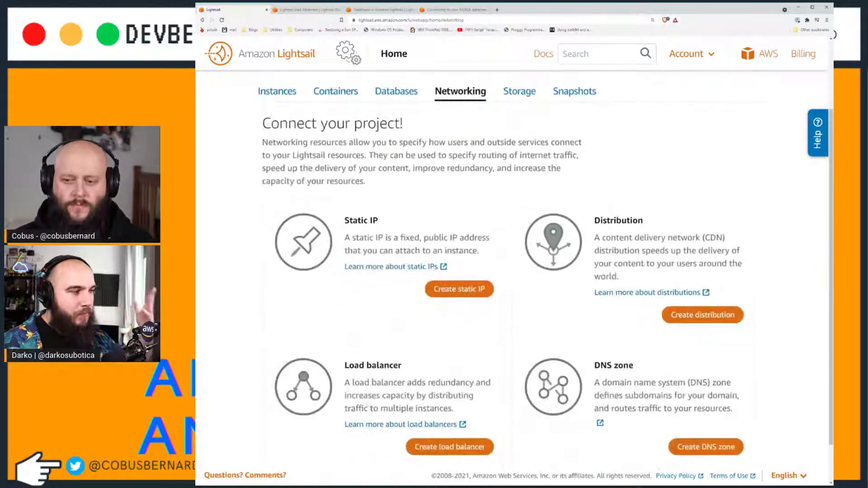
{"action": "double_click", "coordinate": [713, 237]}
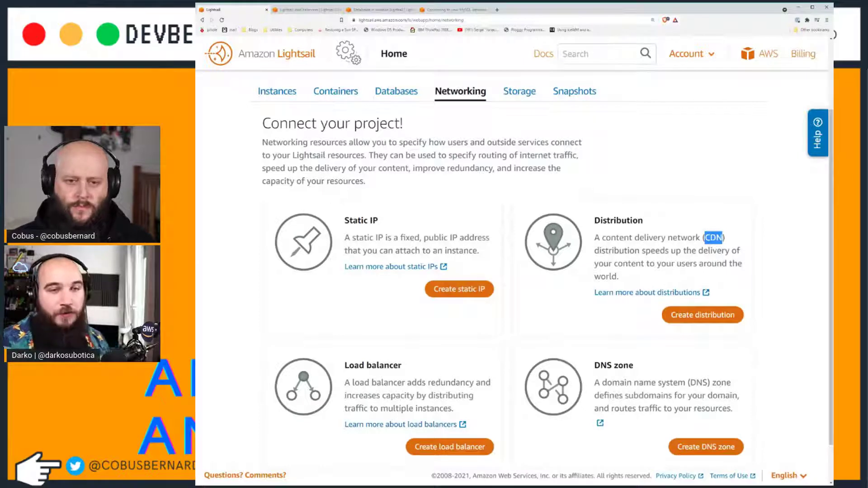
{"action": "left_click", "coordinate": [713, 238]}
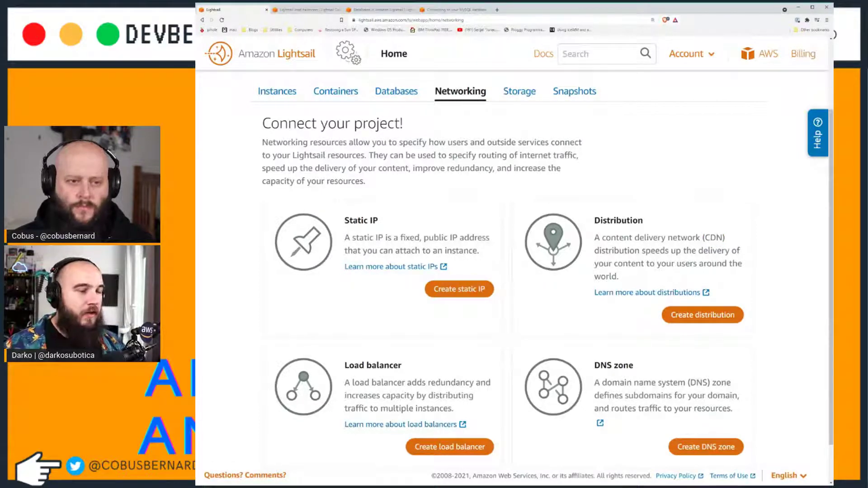
Return to the Databases list showing the Database-1 MySQL card.
{"action": "left_click", "coordinate": [396, 92]}
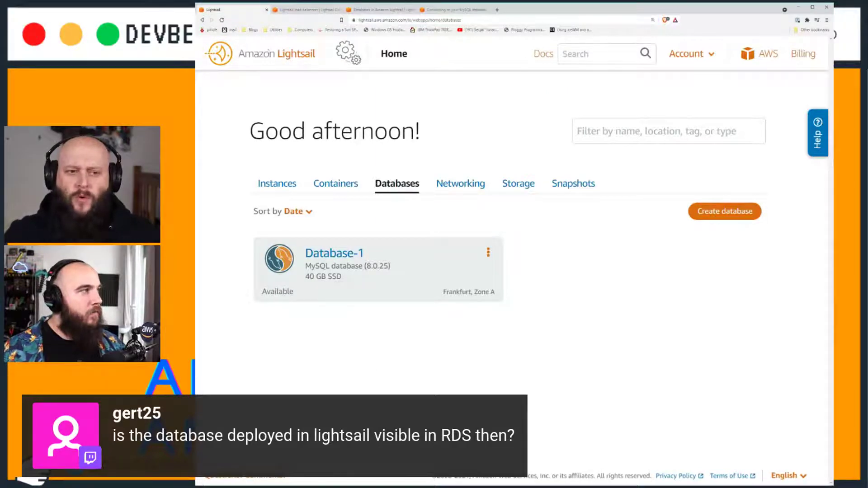
Load the AWS Management Console in a new browser tab, zoomed in.
{"action": "left_click", "coordinate": [496, 10]}
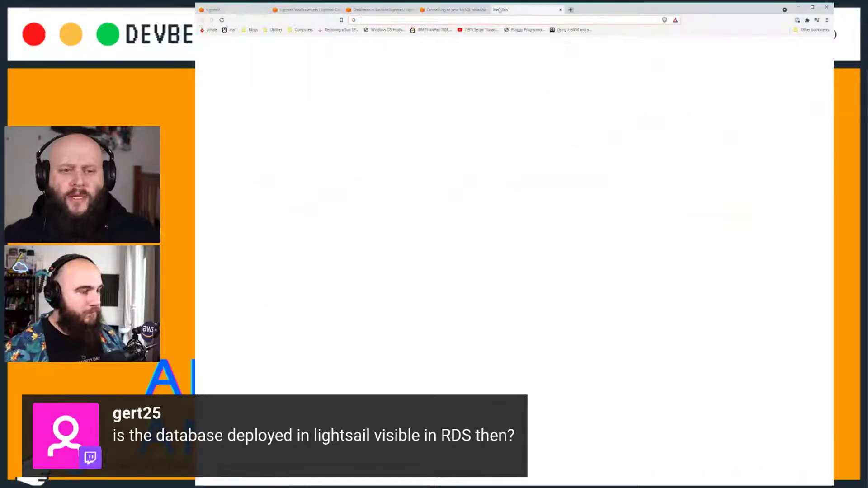
{"action": "type", "text": "cons"}
{"action": "key", "text": "Down"}
{"action": "key", "text": "Down"}
{"action": "key", "text": "Down"}
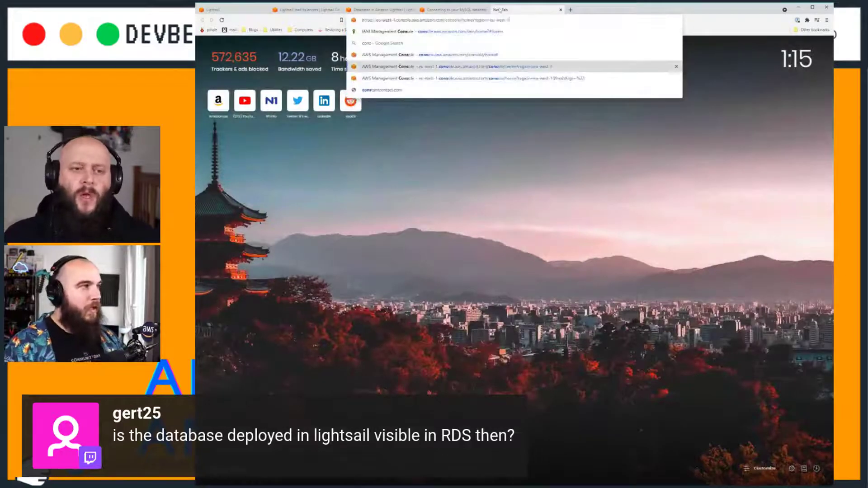
{"action": "key", "text": "Return"}
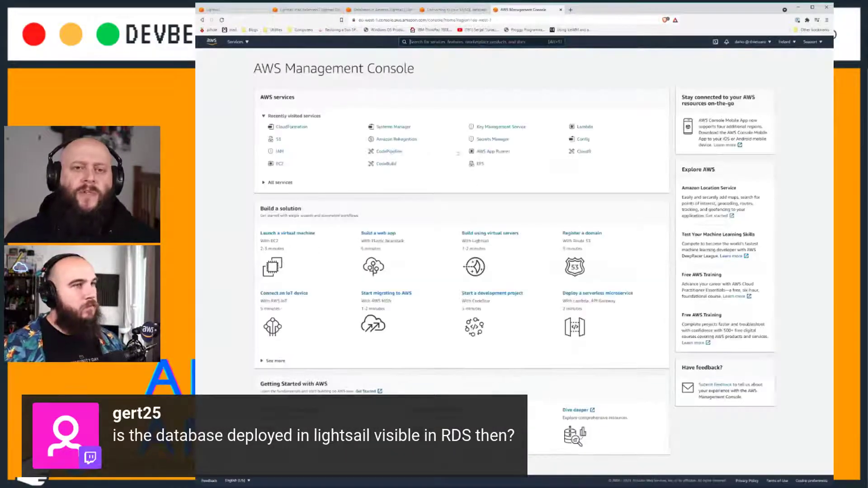
{"action": "key", "text": "ctrl+plus"}
{"action": "key", "text": "ctrl+plus"}
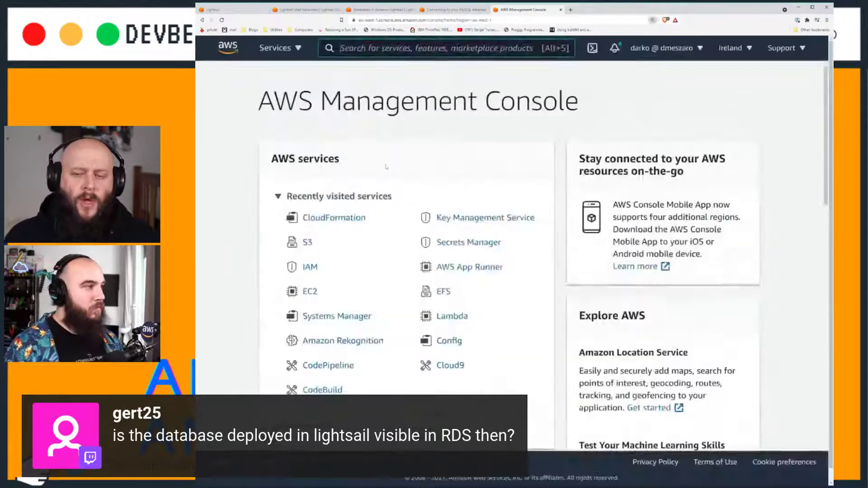
Switch to Europe (Frankfurt), confirm RDS lists no DB instances, then return to Lightsail.
{"action": "left_click", "coordinate": [384, 48]}
{"action": "type", "text": "rsd"}
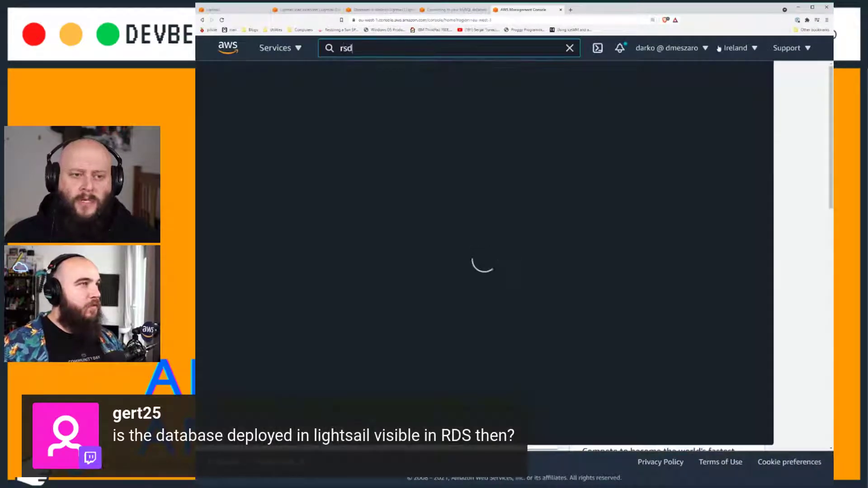
{"action": "left_click", "coordinate": [736, 47]}
{"action": "left_click", "coordinate": [653, 390]}
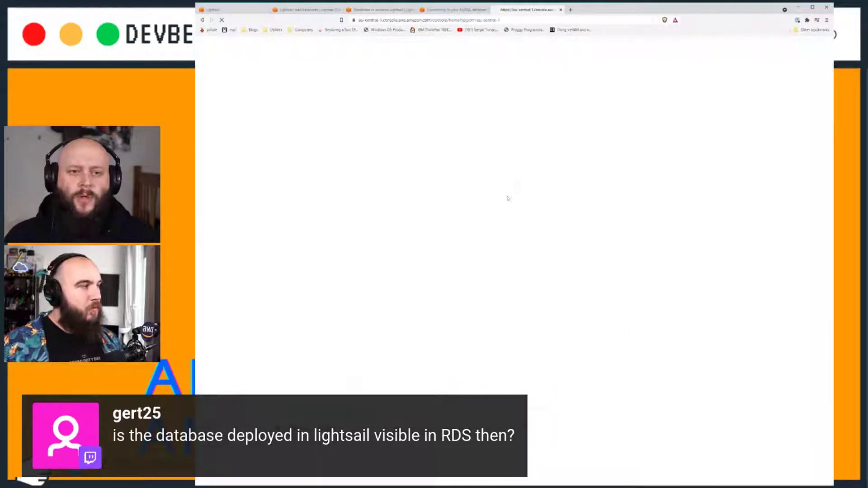
{"action": "key", "text": "ctrl+plus"}
{"action": "key", "text": "ctrl+plus"}
{"action": "key", "text": "ctrl+plus"}
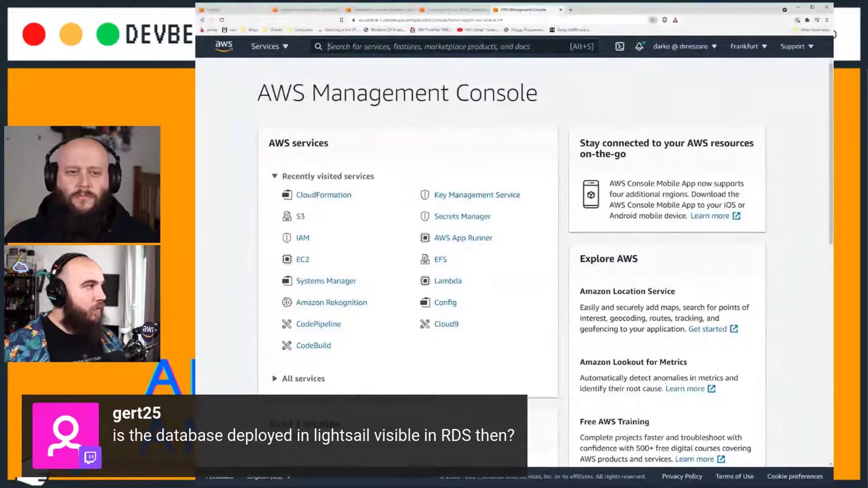
{"action": "type", "text": "rds"}
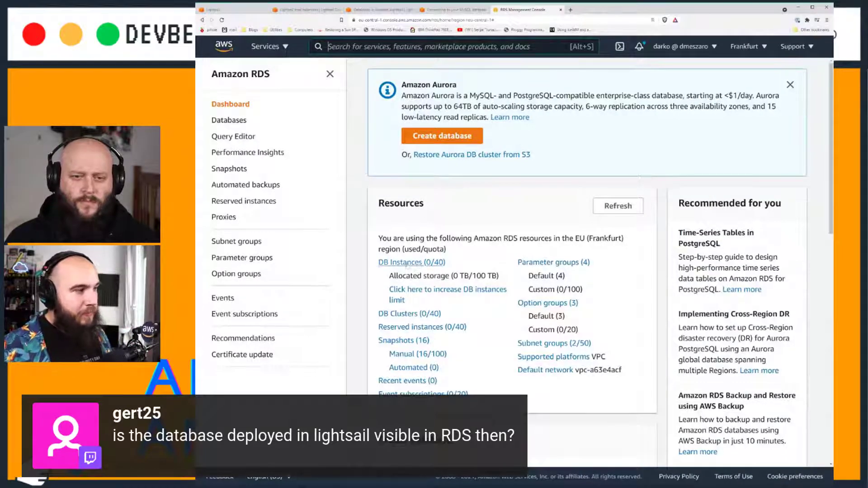
{"action": "left_click", "coordinate": [407, 263]}
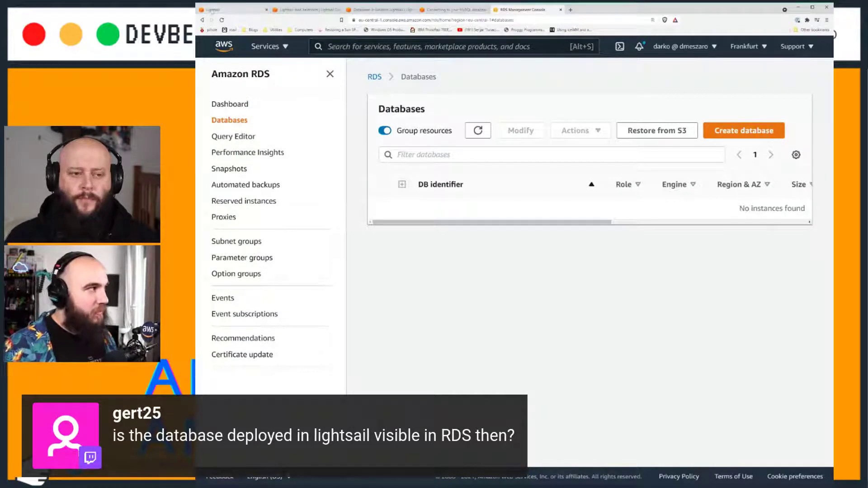
{"action": "left_click", "coordinate": [233, 9]}
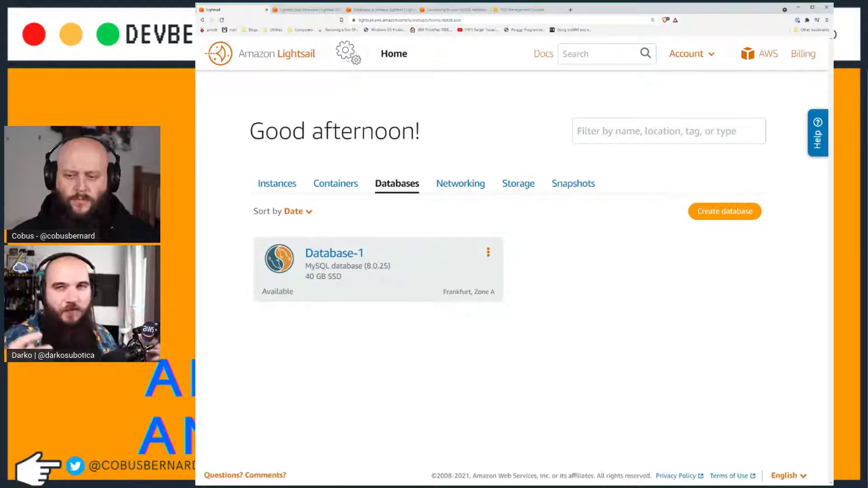
Start a new Lightsail database and expand the region picker showing Frankfurt, Zone A.
{"action": "left_click", "coordinate": [725, 211]}
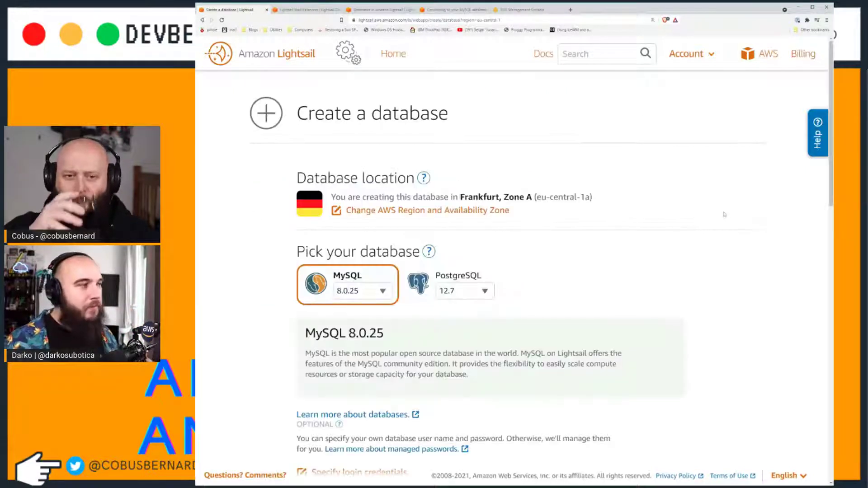
{"action": "scroll", "coordinate": [328, 205], "scroll_direction": "down", "scroll_amount": 2}
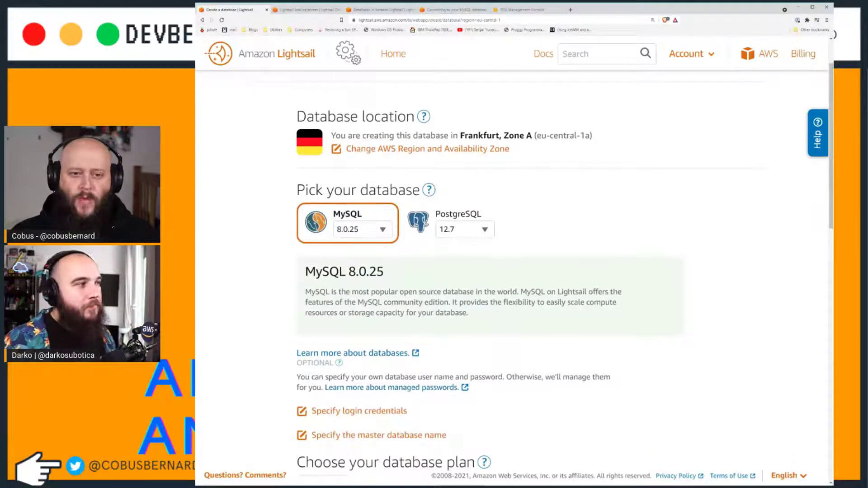
{"action": "left_click", "coordinate": [410, 151]}
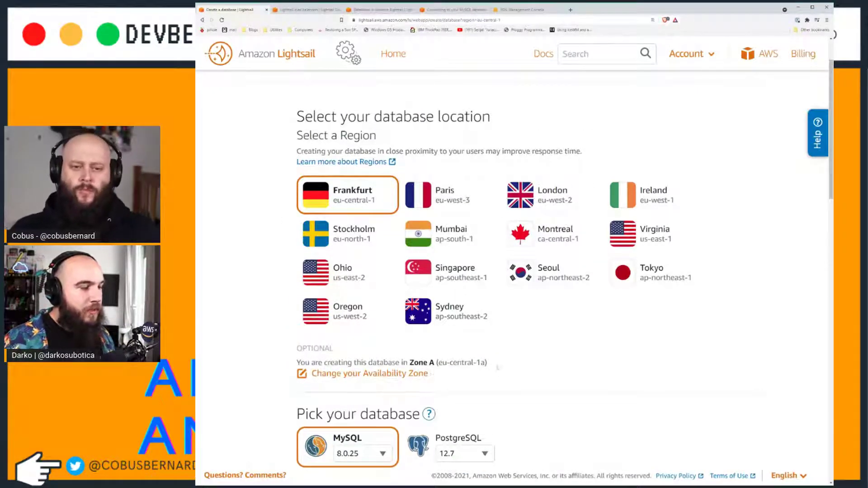
{"action": "scroll", "coordinate": [511, 352], "scroll_direction": "down", "scroll_amount": 3}
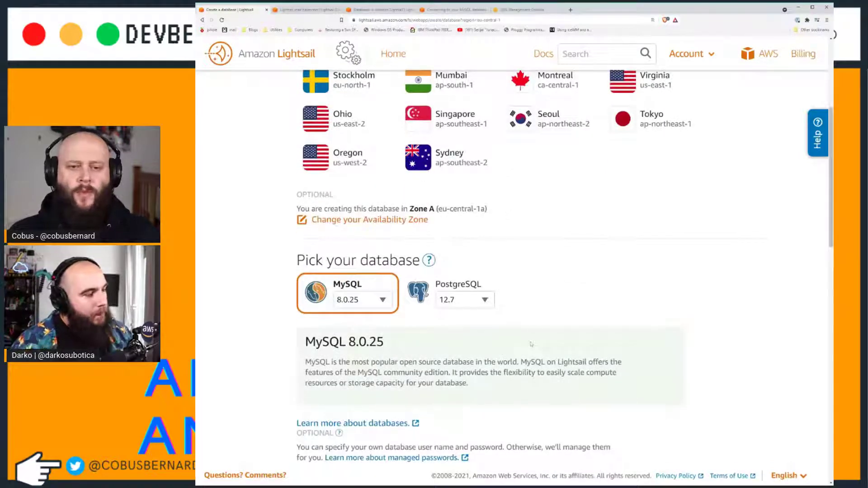
{"action": "scroll", "coordinate": [533, 330], "scroll_direction": "up", "scroll_amount": 3}
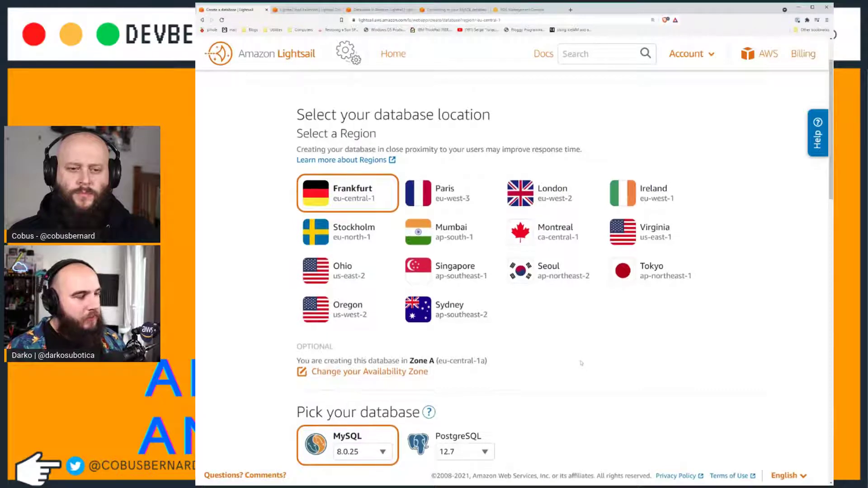
{"action": "scroll", "coordinate": [579, 357], "scroll_direction": "down", "scroll_amount": 5}
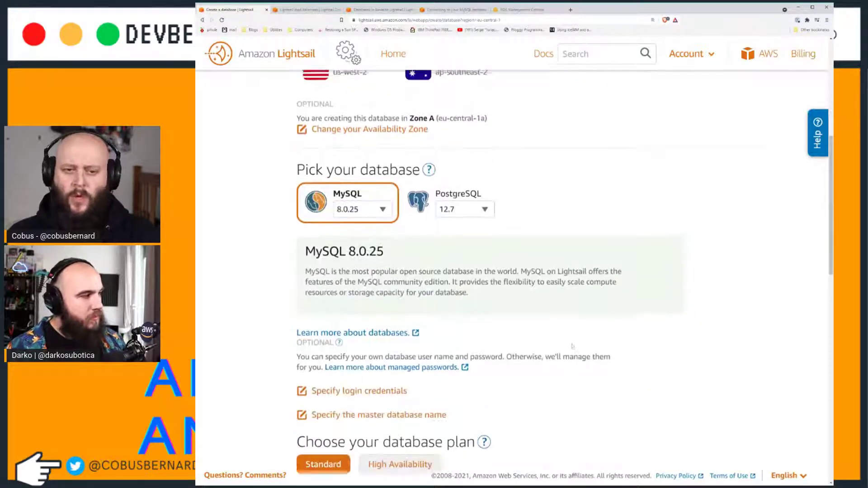
{"action": "scroll", "coordinate": [572, 347], "scroll_direction": "down", "scroll_amount": 2}
{"action": "scroll", "coordinate": [572, 346], "scroll_direction": "down", "scroll_amount": 3}
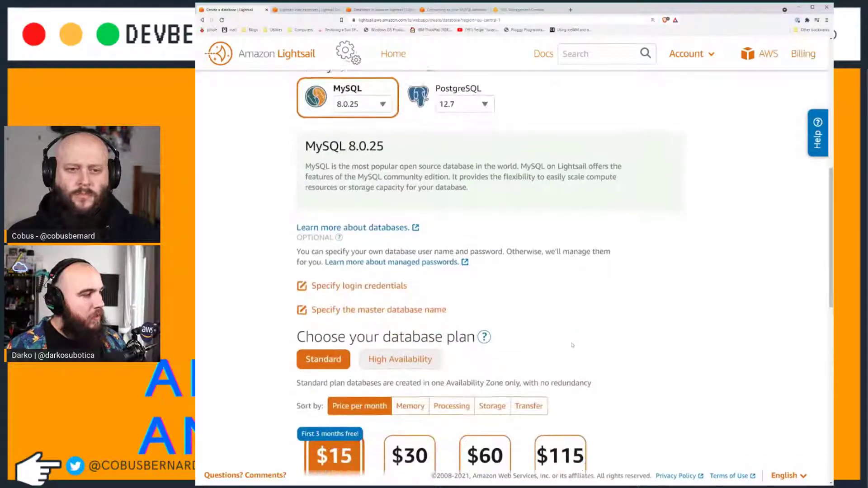
{"action": "scroll", "coordinate": [572, 346], "scroll_direction": "up", "scroll_amount": 10}
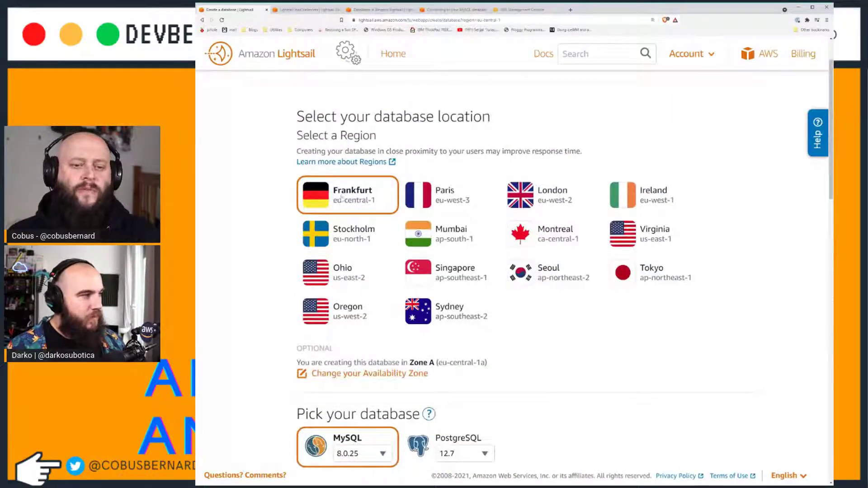
Compare MySQL and PostgreSQL versions, then keep MySQL 8.0.25 as the engine.
{"action": "left_click", "coordinate": [401, 375]}
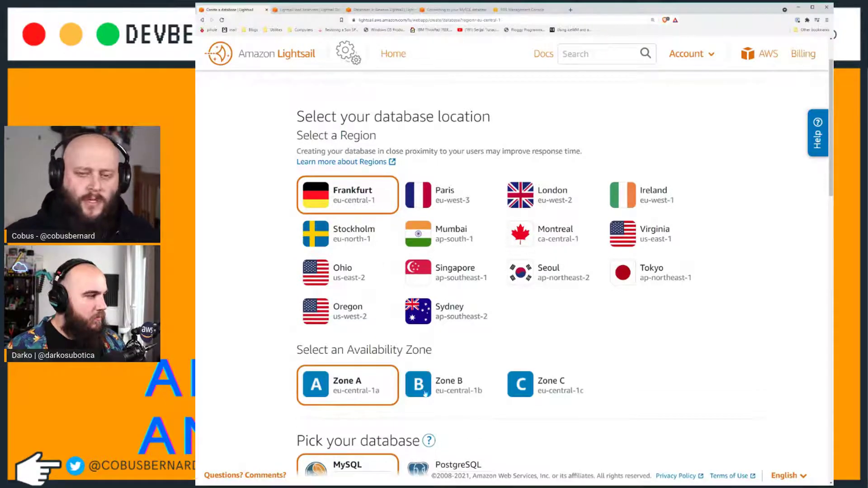
{"action": "scroll", "coordinate": [569, 333], "scroll_direction": "down", "scroll_amount": 2}
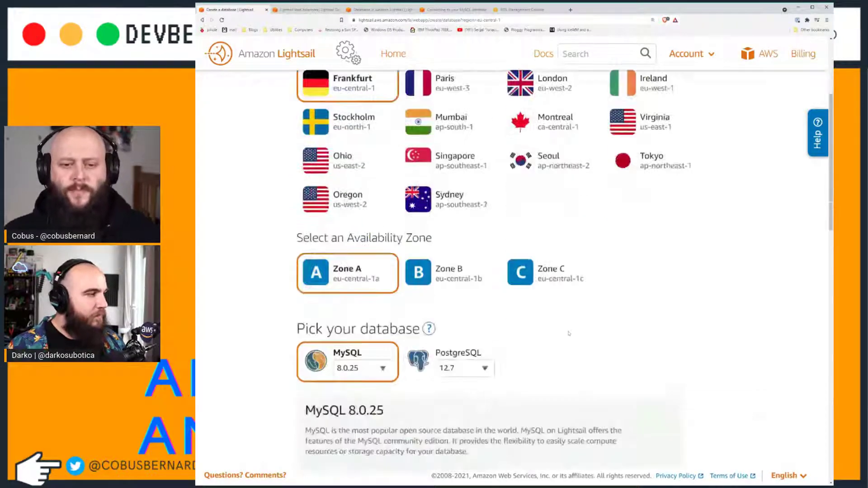
{"action": "scroll", "coordinate": [568, 333], "scroll_direction": "down", "scroll_amount": 2}
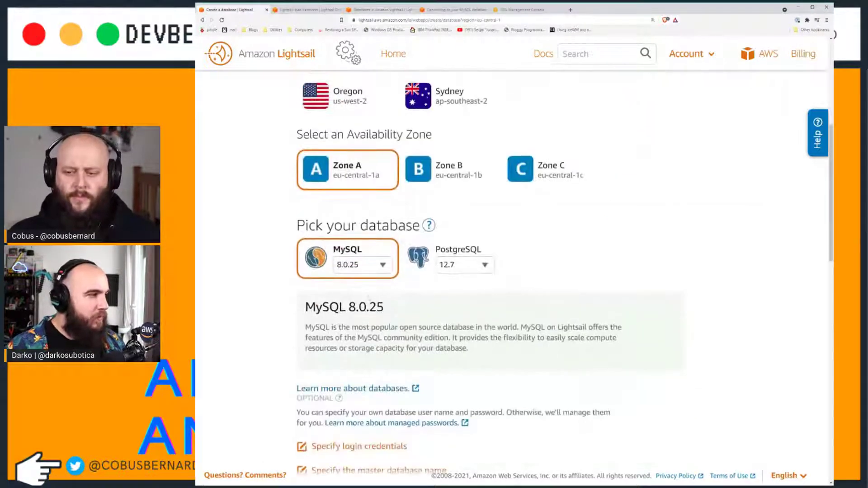
{"action": "left_click", "coordinate": [383, 265]}
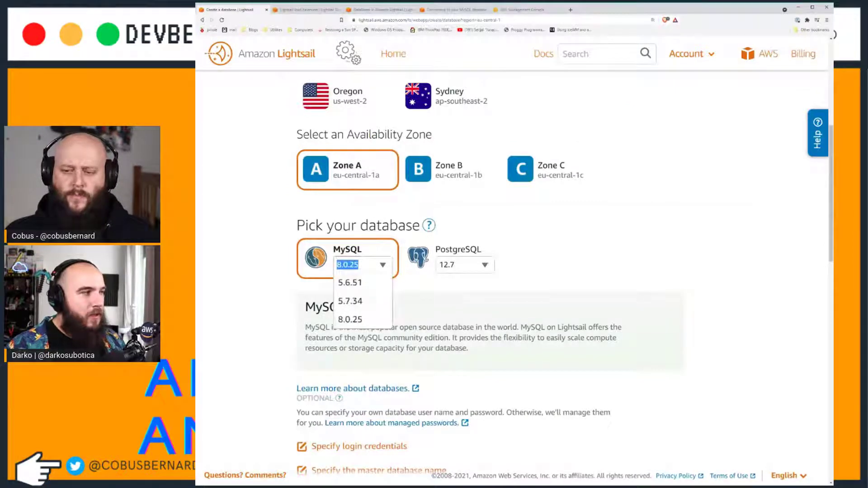
{"action": "left_click", "coordinate": [492, 271]}
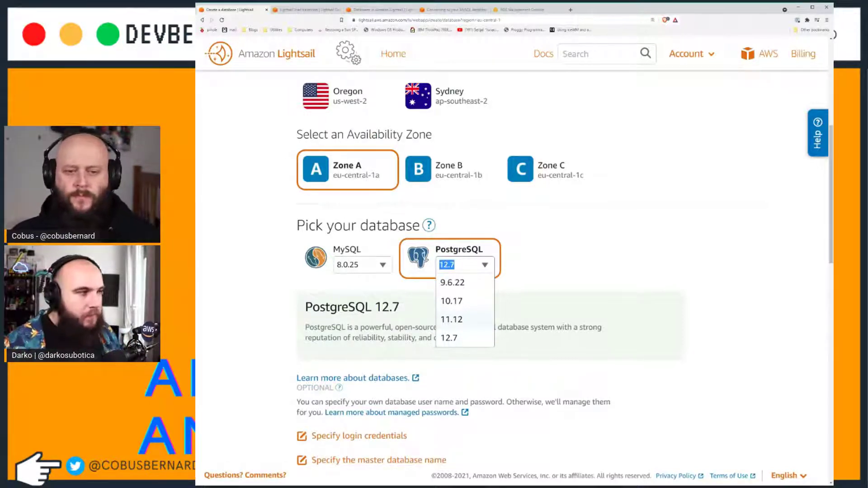
{"action": "left_click", "coordinate": [541, 233]}
{"action": "left_click", "coordinate": [372, 270]}
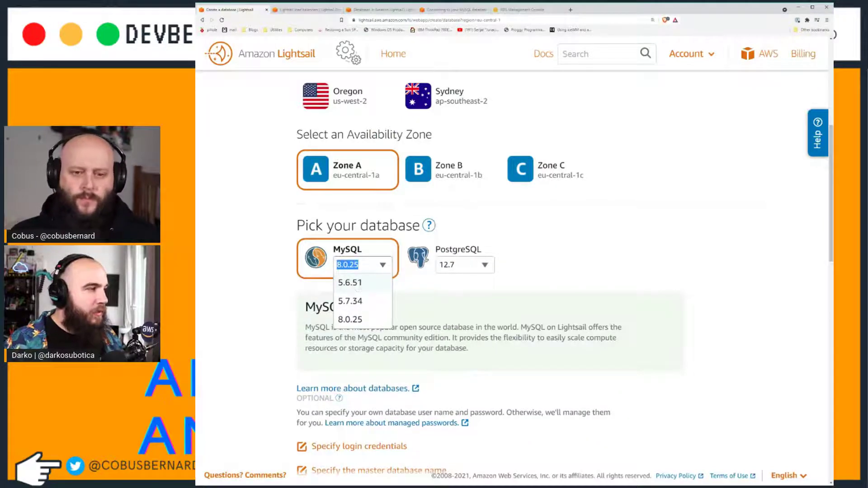
{"action": "left_click", "coordinate": [360, 249]}
{"action": "scroll", "coordinate": [570, 278], "scroll_direction": "down", "scroll_amount": 3}
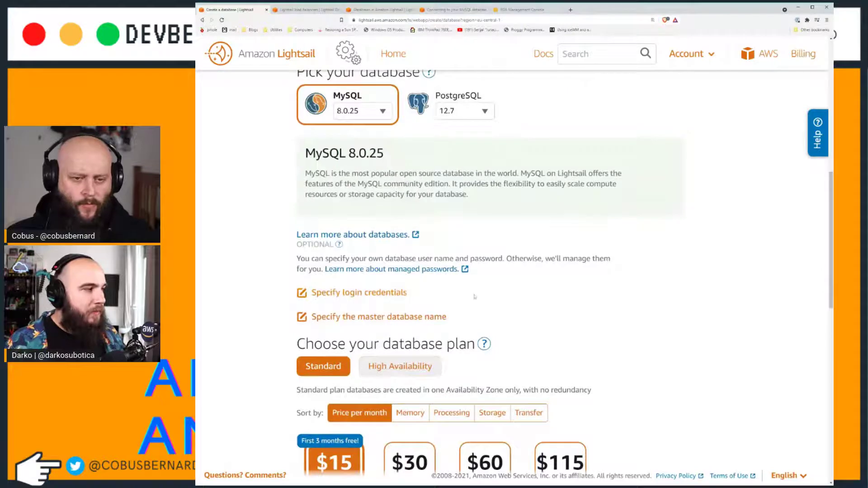
Enter a custom master user name and keep the Lightsail-generated strong password.
{"action": "left_click", "coordinate": [335, 292]}
{"action": "scroll", "coordinate": [345, 335], "scroll_direction": "down", "scroll_amount": 3}
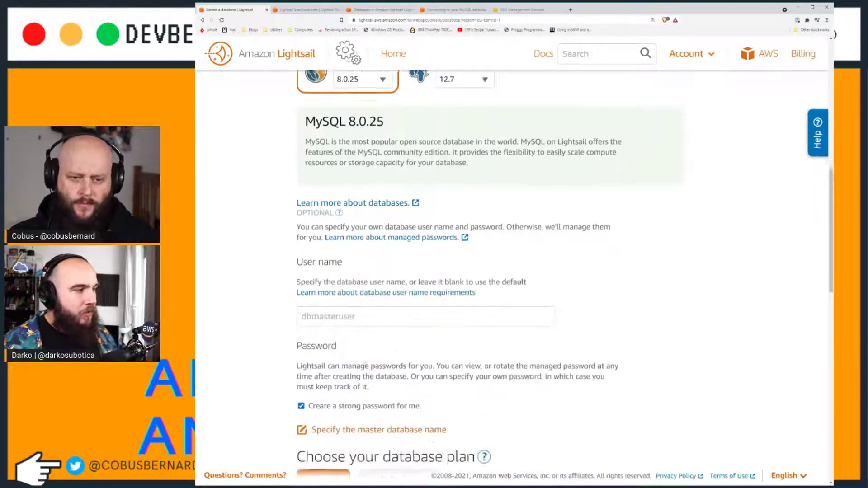
{"action": "left_click", "coordinate": [322, 225]}
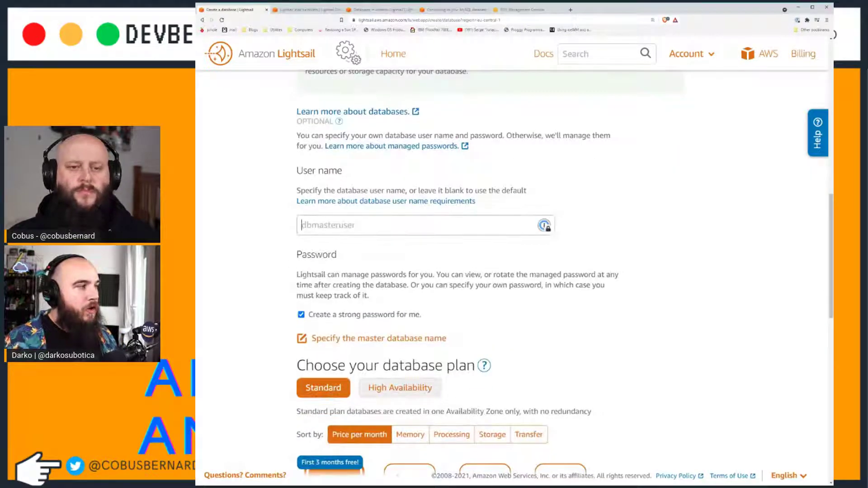
{"action": "type", "text": "cobus"}
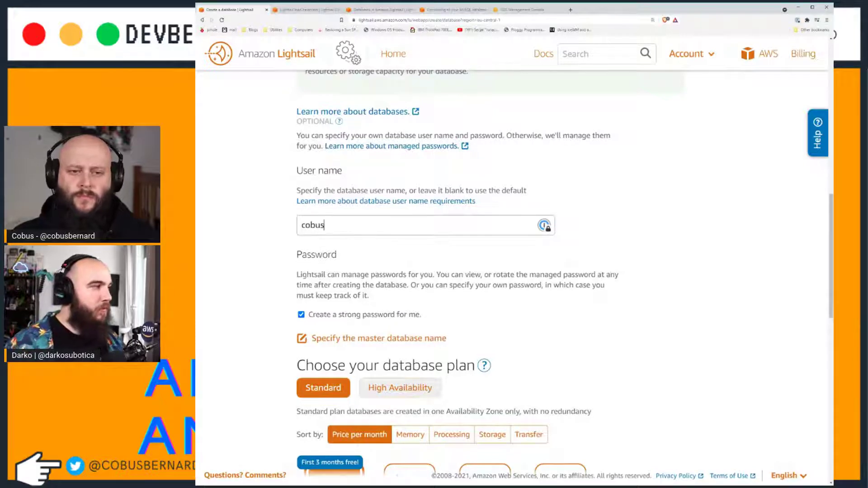
{"action": "scroll", "coordinate": [345, 307], "scroll_direction": "down", "scroll_amount": 1}
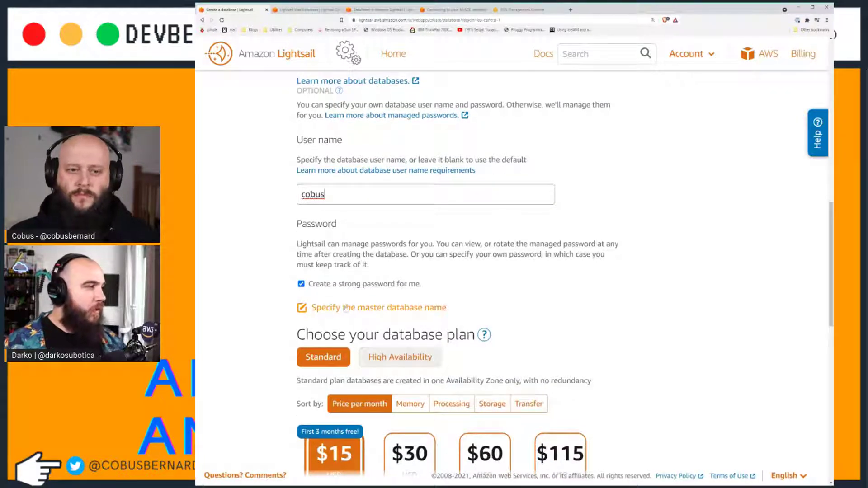
{"action": "left_click", "coordinate": [327, 285]}
{"action": "type", "text": "dsa"}
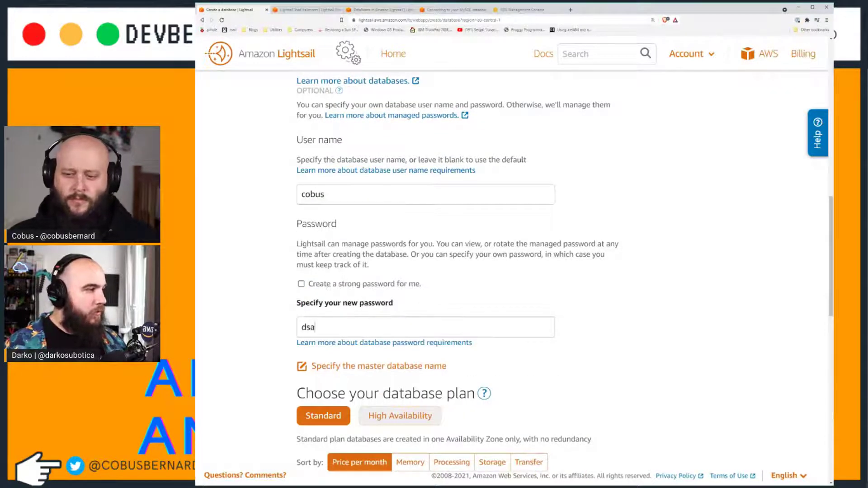
{"action": "key", "text": "ctrl+a"}
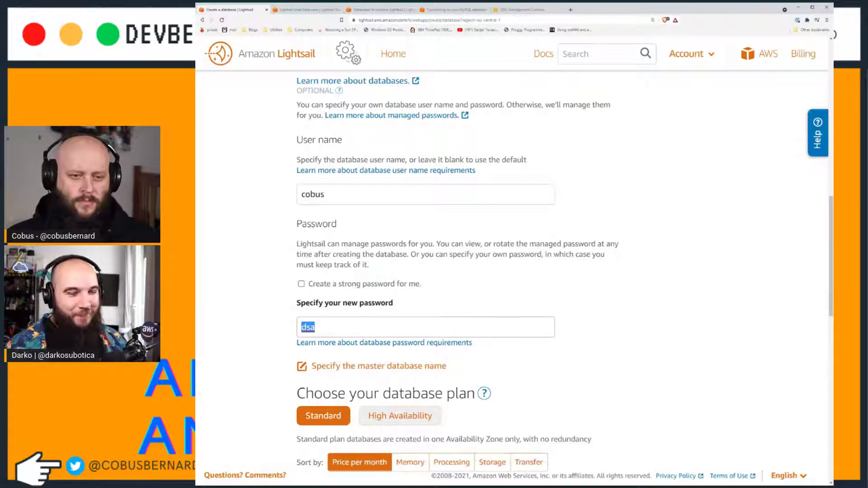
{"action": "key", "text": "BackSpace"}
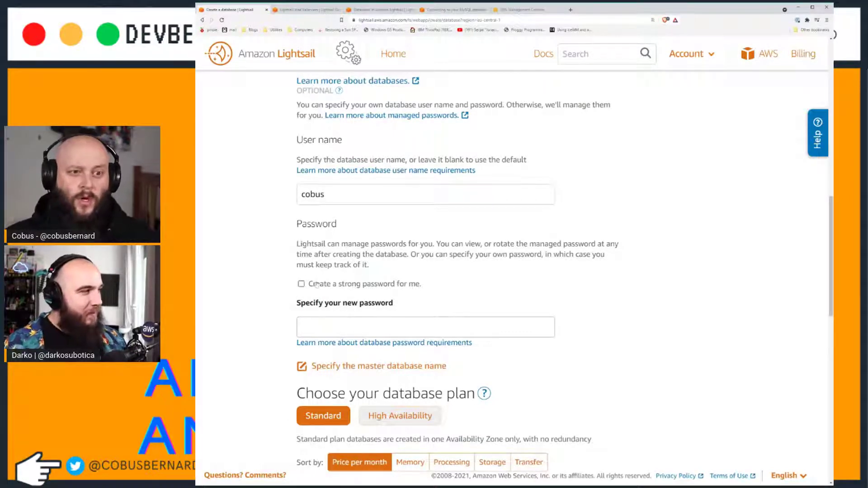
{"action": "left_click", "coordinate": [301, 285]}
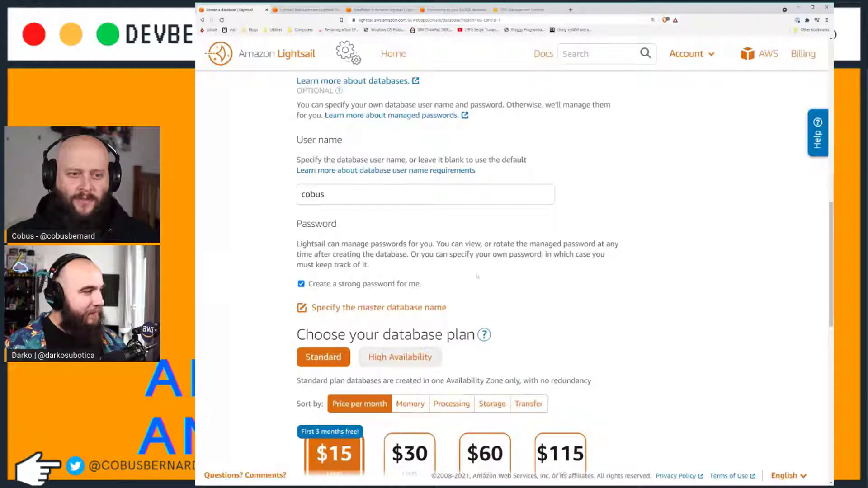
{"action": "scroll", "coordinate": [424, 345], "scroll_direction": "down", "scroll_amount": 1}
{"action": "scroll", "coordinate": [373, 332], "scroll_direction": "down", "scroll_amount": 3}
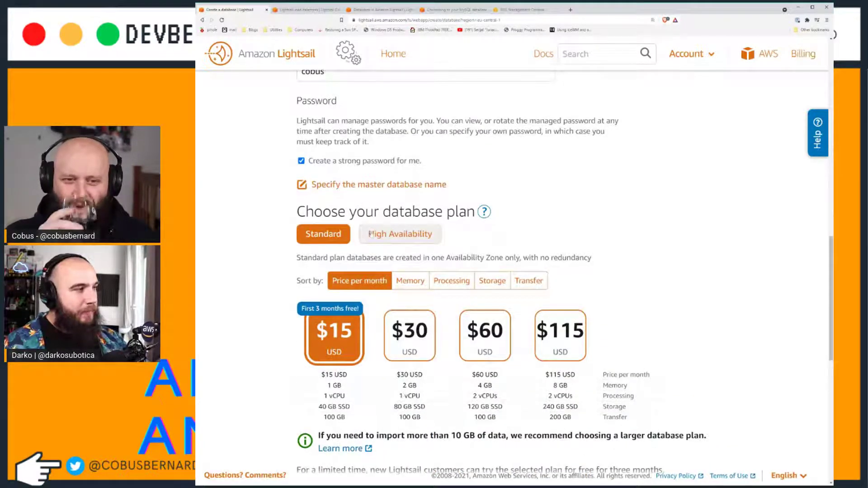
Switch to High Availability plans and open the database plan help panel.
{"action": "left_click", "coordinate": [391, 237]}
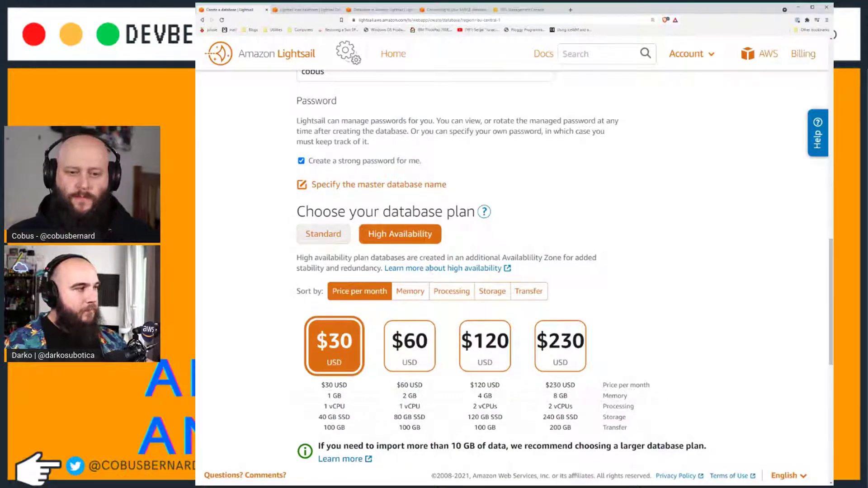
{"action": "left_click_drag", "start_coordinate": [297, 257], "coordinate": [385, 268]}
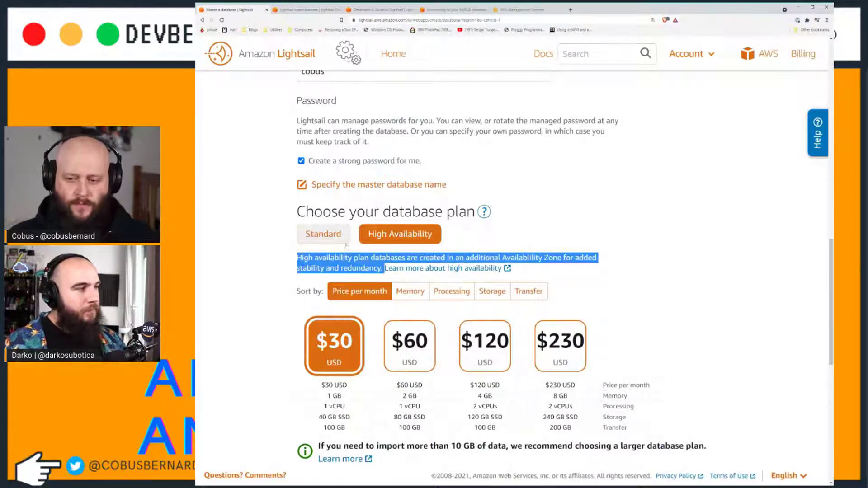
{"action": "left_click", "coordinate": [484, 212]}
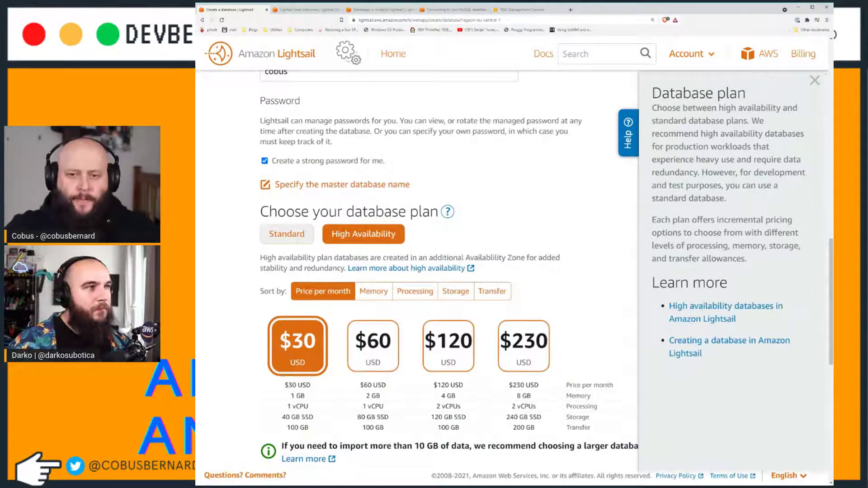
{"action": "left_click_drag", "start_coordinate": [662, 108], "coordinate": [783, 107]}
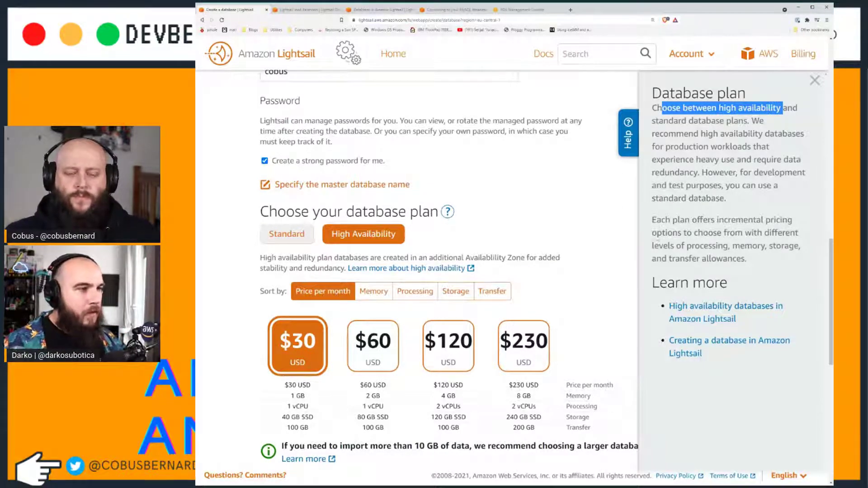
Toggle between Standard and High Availability plans, ending on High Availability.
{"action": "left_click", "coordinate": [274, 240]}
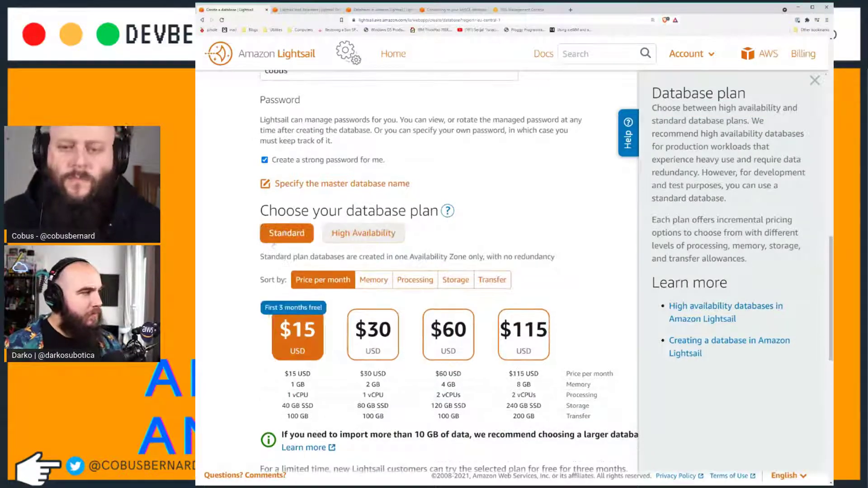
{"action": "left_click", "coordinate": [349, 235]}
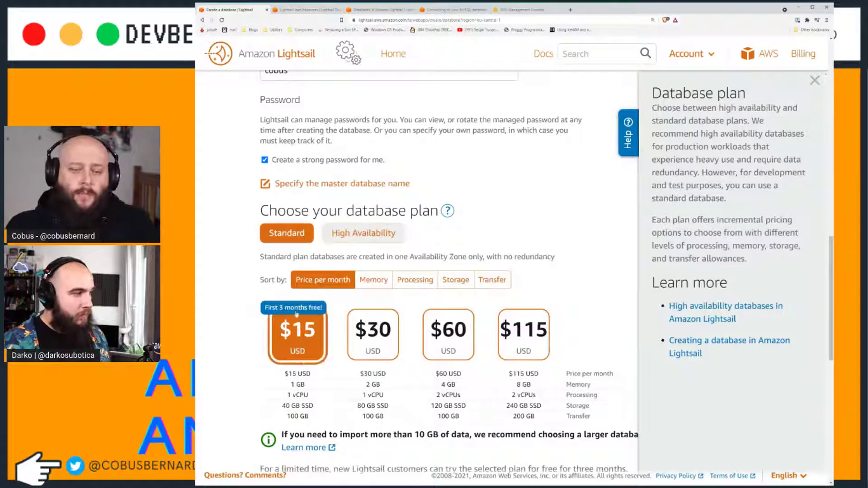
{"action": "left_click", "coordinate": [370, 232]}
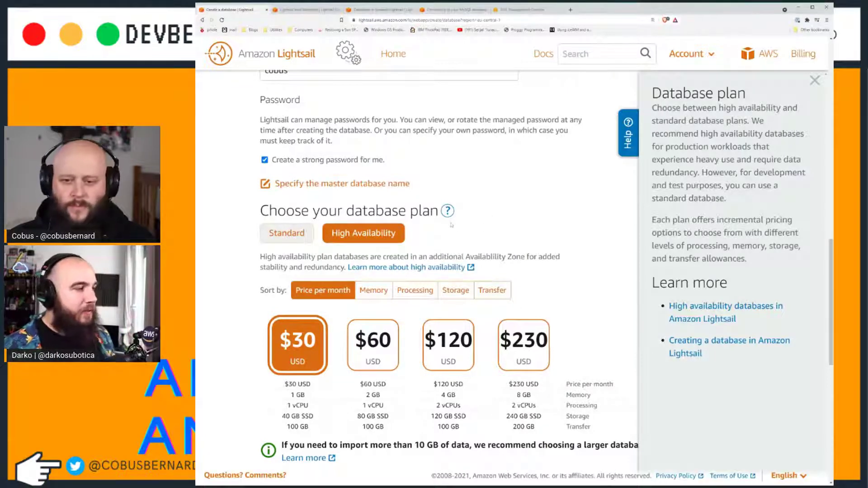
Close the plan help, pick the $60 plan and highlight the import-size recommendation.
{"action": "scroll", "coordinate": [308, 325], "scroll_direction": "down", "scroll_amount": 3}
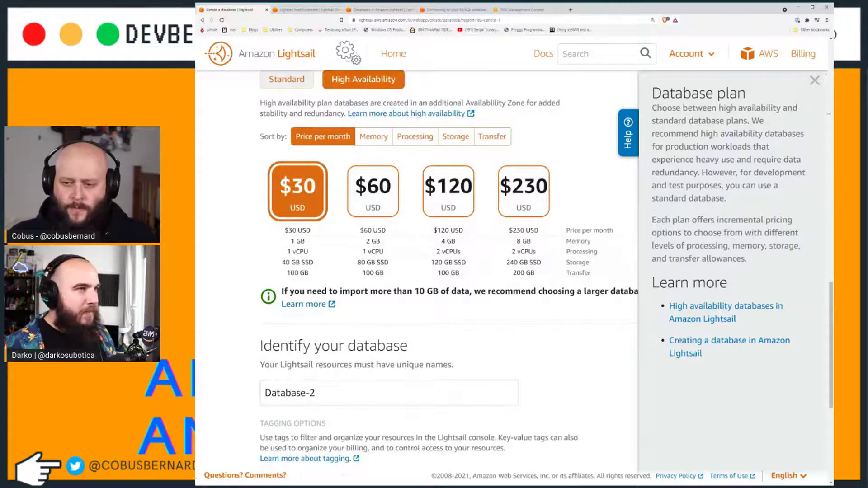
{"action": "left_click", "coordinate": [815, 81]}
{"action": "left_click", "coordinate": [393, 205]}
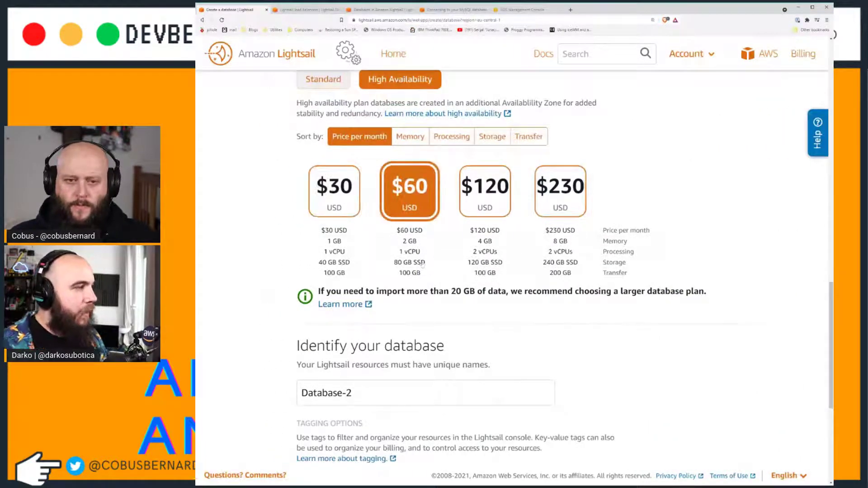
{"action": "left_click_drag", "start_coordinate": [318, 292], "coordinate": [692, 291]}
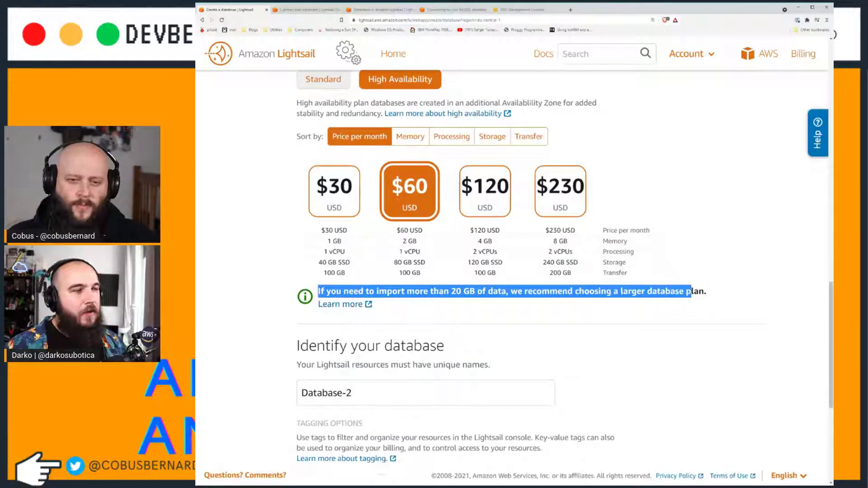
{"action": "left_click", "coordinate": [690, 296]}
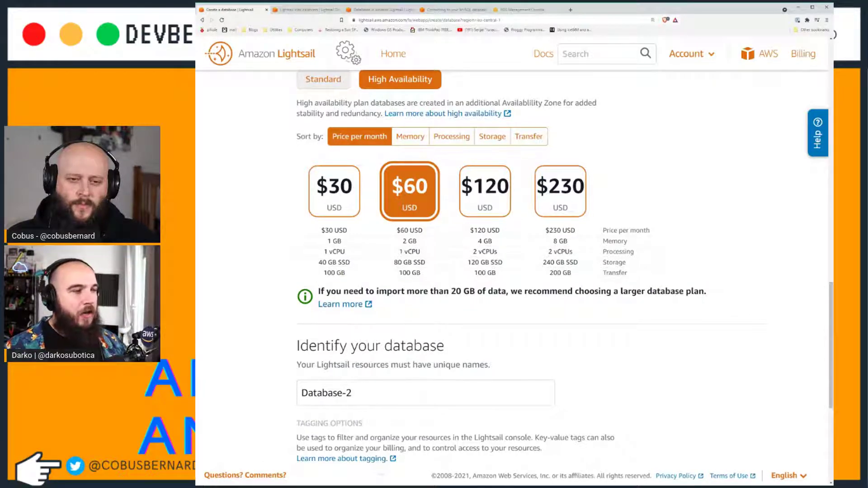
{"action": "double_click", "coordinate": [633, 291]}
Compare the $30, $60, $120 and $230 plans and the 156 GB note, settling on $60.
{"action": "left_click", "coordinate": [324, 194]}
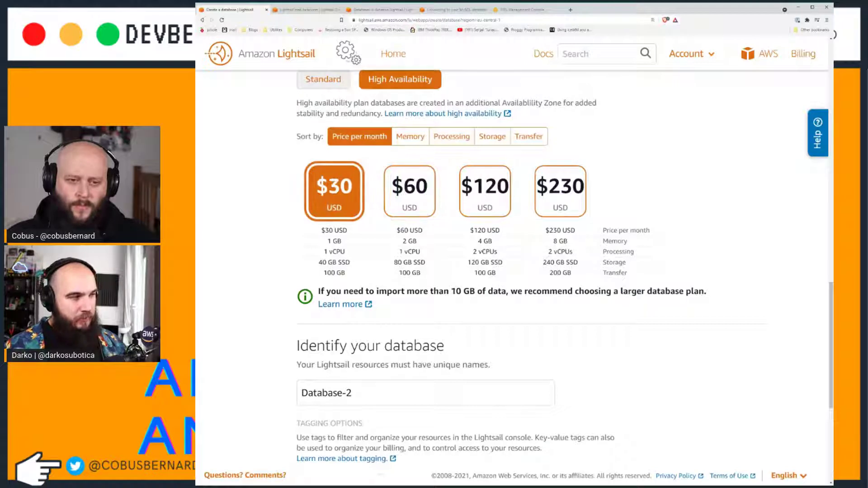
{"action": "left_click", "coordinate": [406, 187]}
{"action": "left_click", "coordinate": [481, 202]}
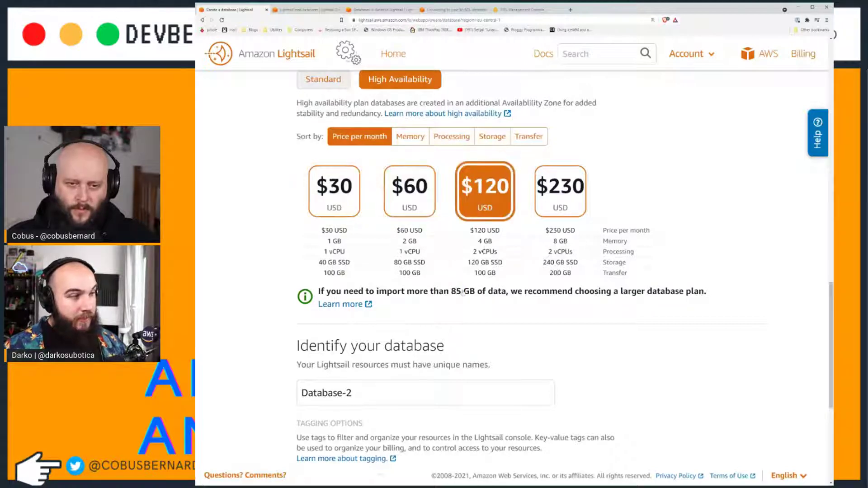
{"action": "left_click", "coordinate": [585, 174]}
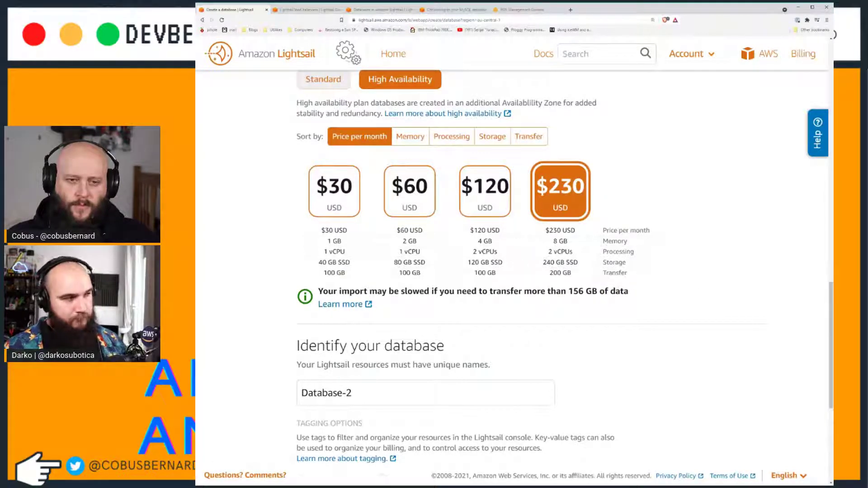
{"action": "left_click_drag", "start_coordinate": [360, 291], "coordinate": [597, 293]}
{"action": "triple_click", "coordinate": [597, 292]}
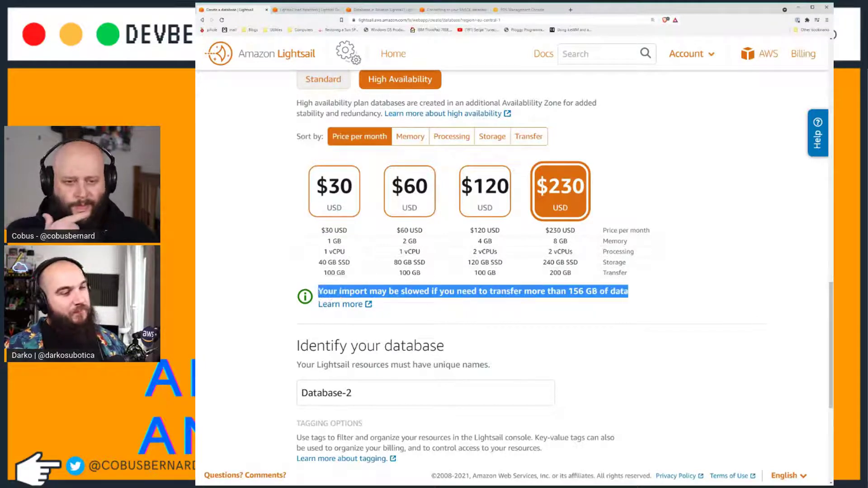
{"action": "double_click", "coordinate": [575, 291]}
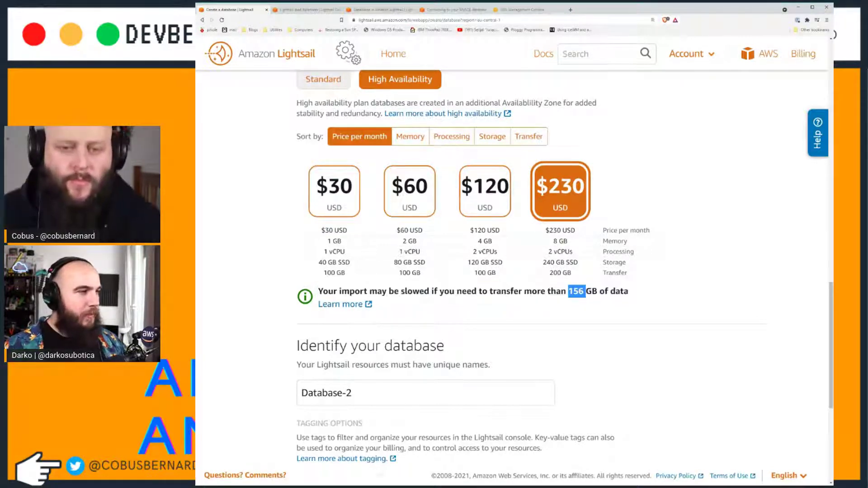
{"action": "double_click", "coordinate": [535, 292]}
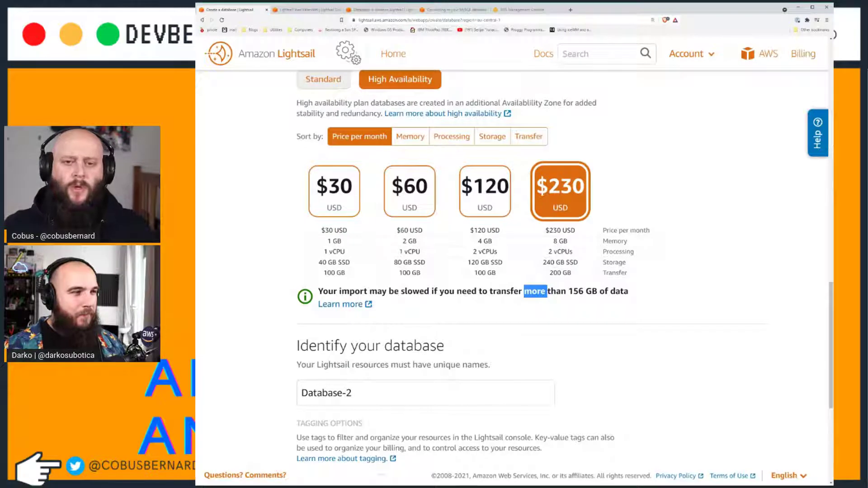
{"action": "left_click", "coordinate": [566, 291]}
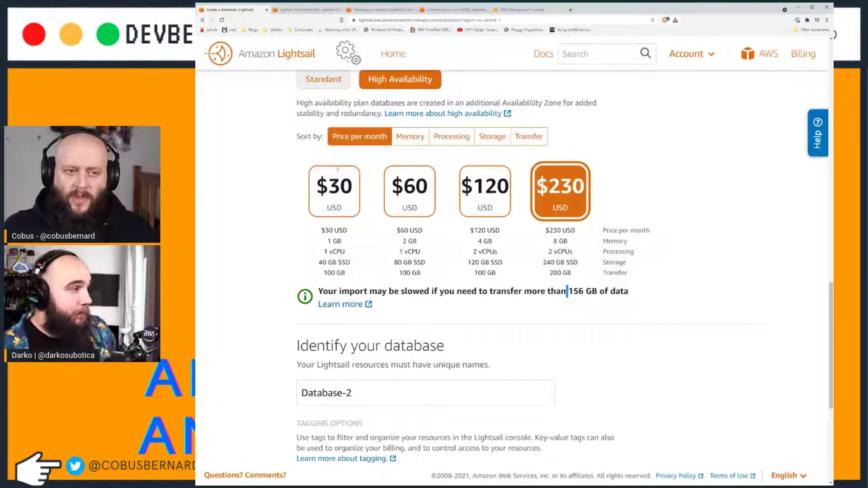
{"action": "left_click", "coordinate": [330, 188]}
{"action": "left_click", "coordinate": [402, 196]}
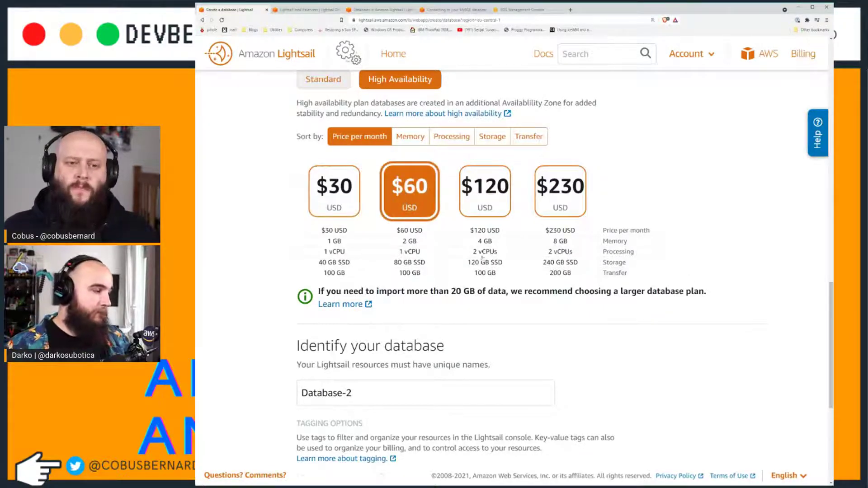
Rename the new database from Database-2 to Database-BigBoi.
{"action": "scroll", "coordinate": [482, 258], "scroll_direction": "down", "scroll_amount": 2}
{"action": "triple_click", "coordinate": [456, 301]}
{"action": "left_click", "coordinate": [456, 302]}
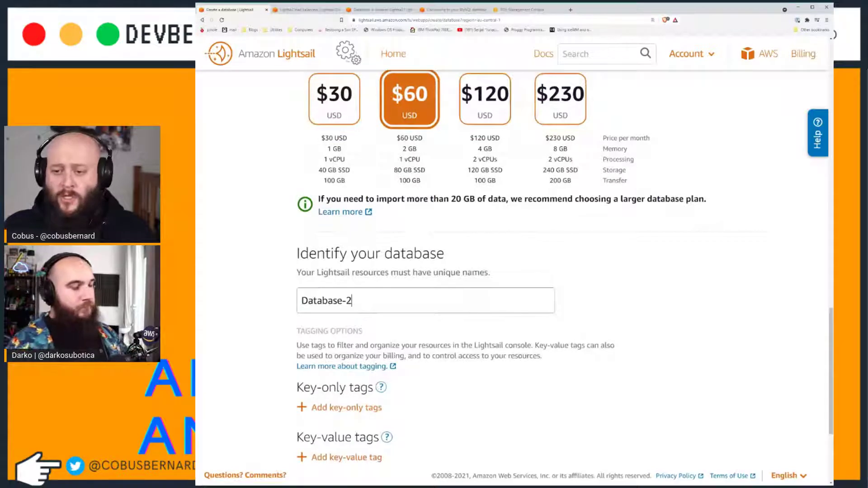
{"action": "key", "text": "BackSpace"}
{"action": "type", "text": "BigBoi"}
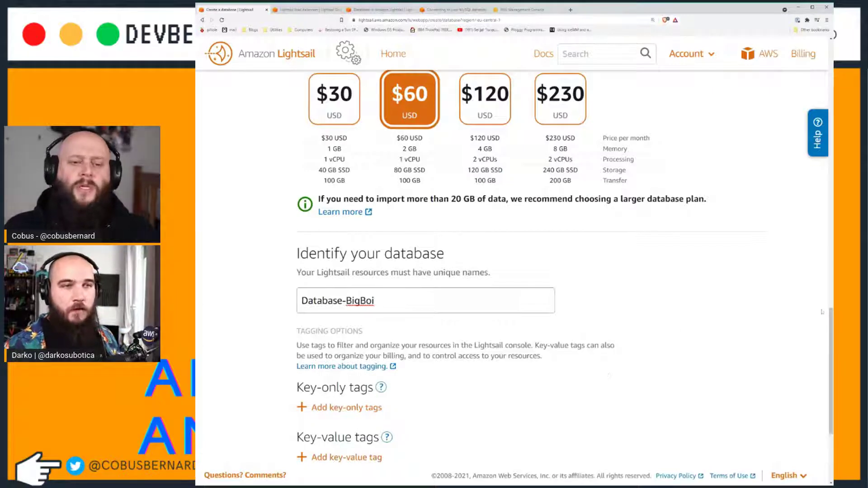
{"action": "key", "text": "alt+Tab"}
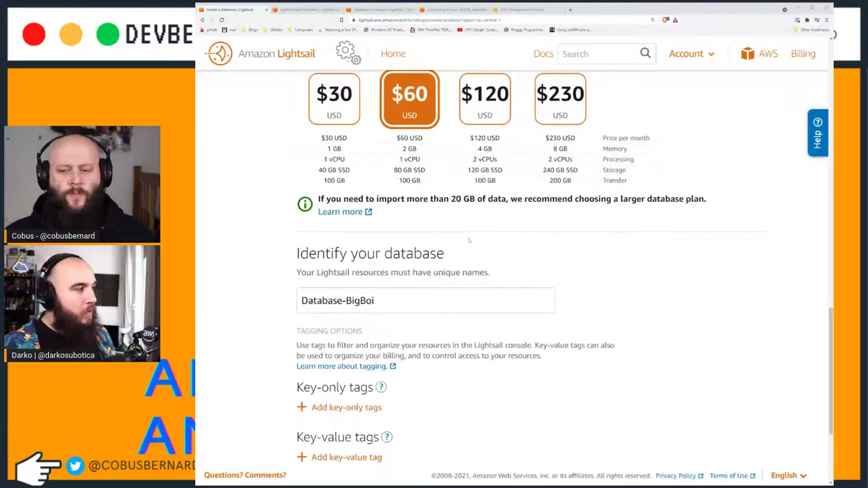
Create Database-BigBoi with the $60 High Availability MySQL 8.0.25 configuration.
{"action": "scroll", "coordinate": [470, 240], "scroll_direction": "up", "scroll_amount": 3}
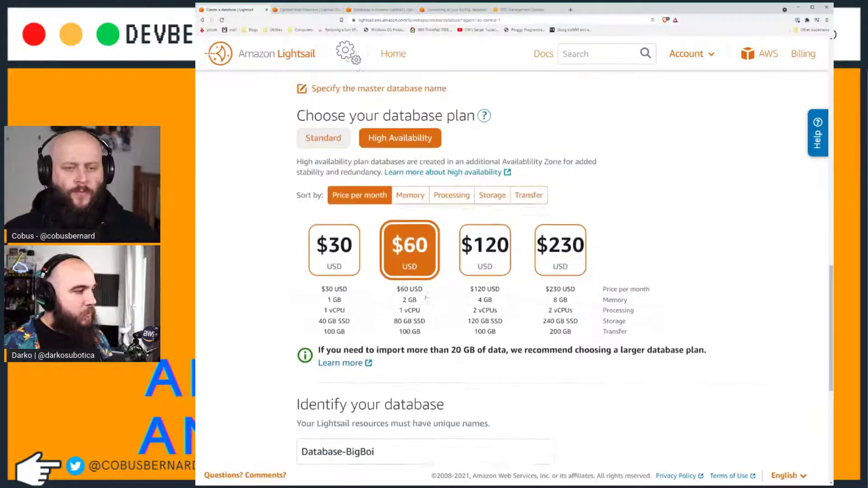
{"action": "scroll", "coordinate": [425, 297], "scroll_direction": "down", "scroll_amount": 4}
{"action": "scroll", "coordinate": [347, 349], "scroll_direction": "down", "scroll_amount": 2}
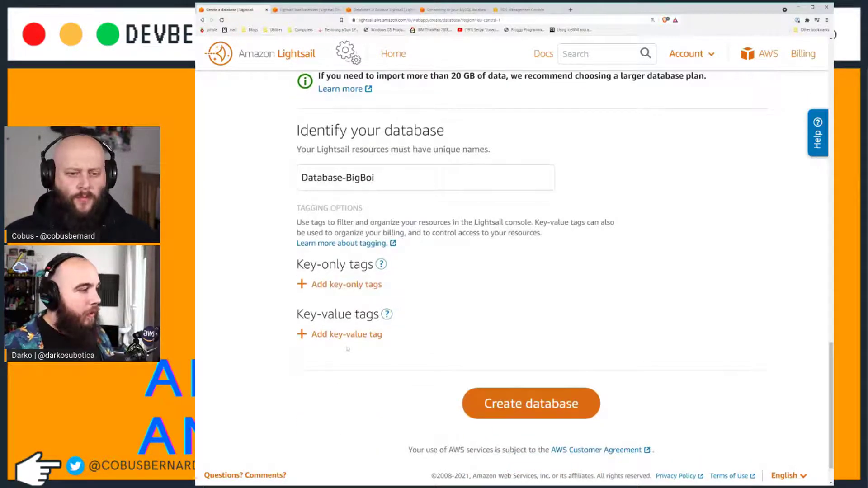
{"action": "left_click", "coordinate": [548, 402]}
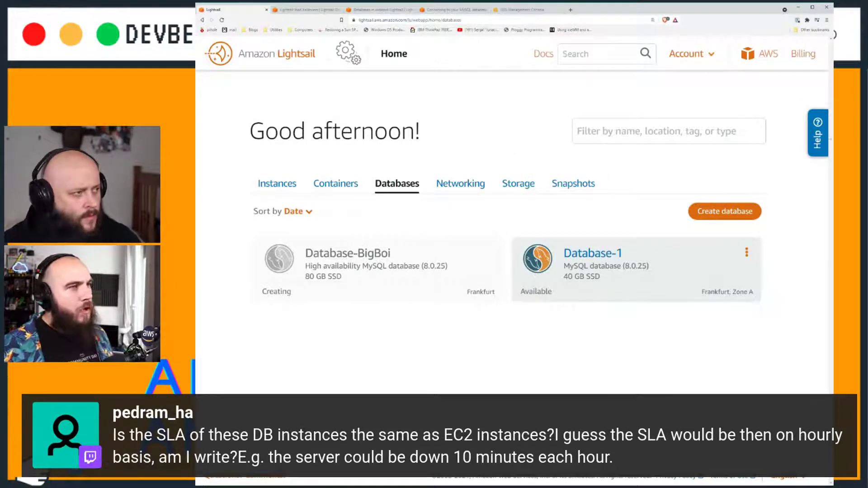
Search the web for 'aws rds lightsail sla' in a new browser tab.
{"action": "left_click", "coordinate": [570, 9]}
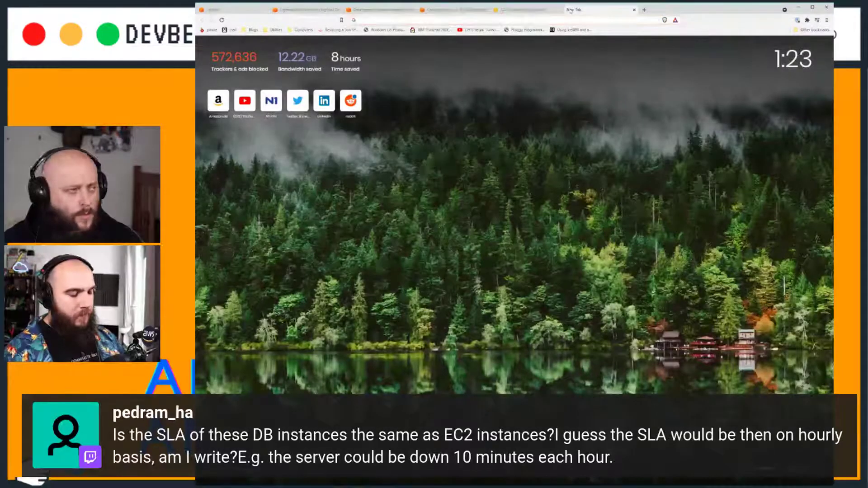
{"action": "type", "text": "s"}
{"action": "key", "text": "BackSpace"}
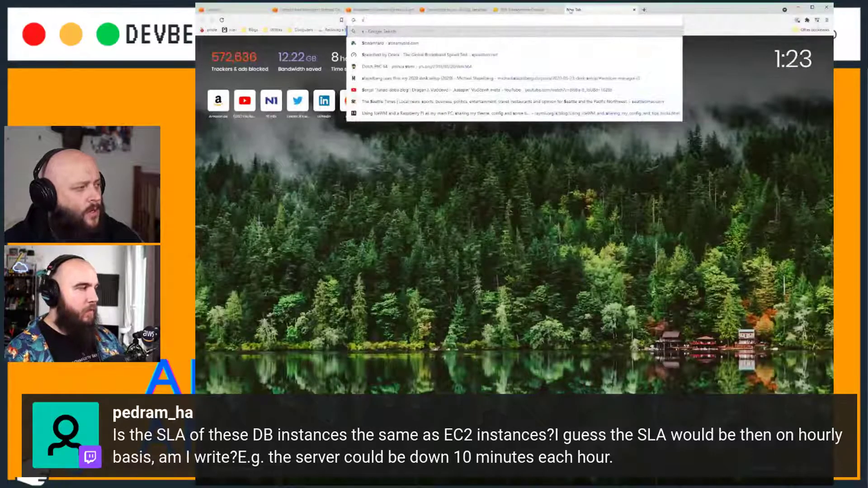
{"action": "key", "text": "BackSpace"}
{"action": "type", "text": "aws rds "}
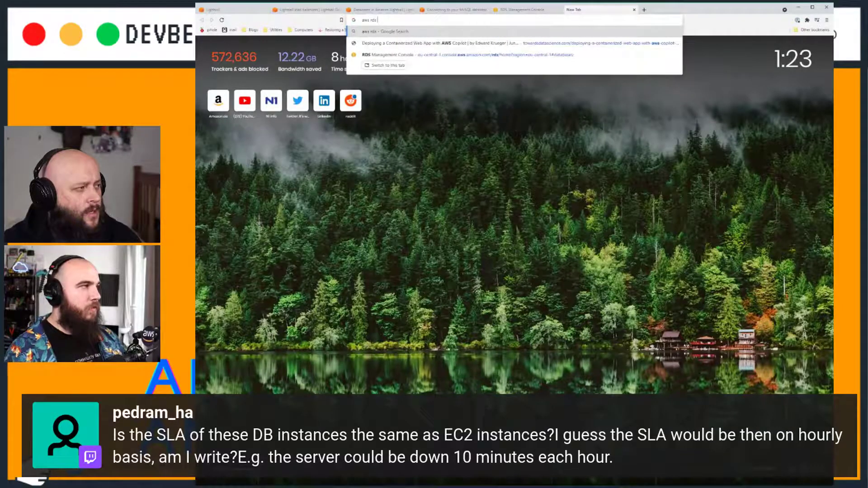
{"action": "type", "text": "lightsail sla"}
{"action": "key", "text": "Return"}
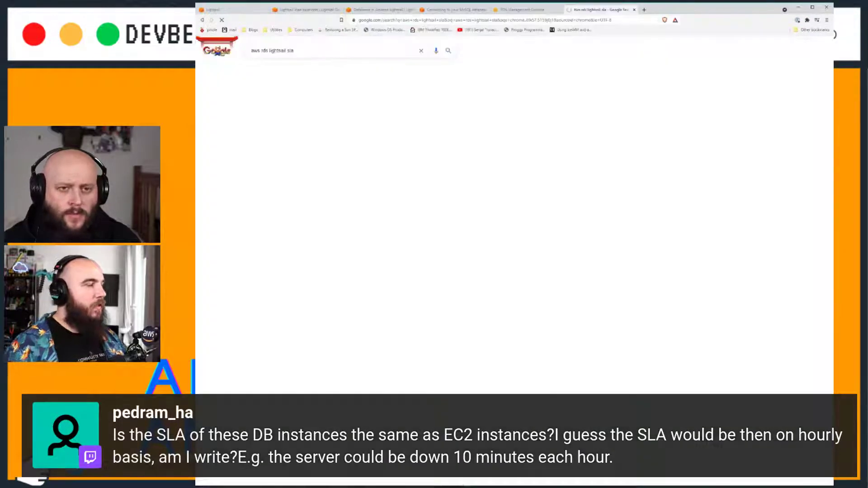
Open the AWS Service Level Agreements page and pick the Lightsail Managed Databases SLA.
{"action": "left_click", "coordinate": [272, 106]}
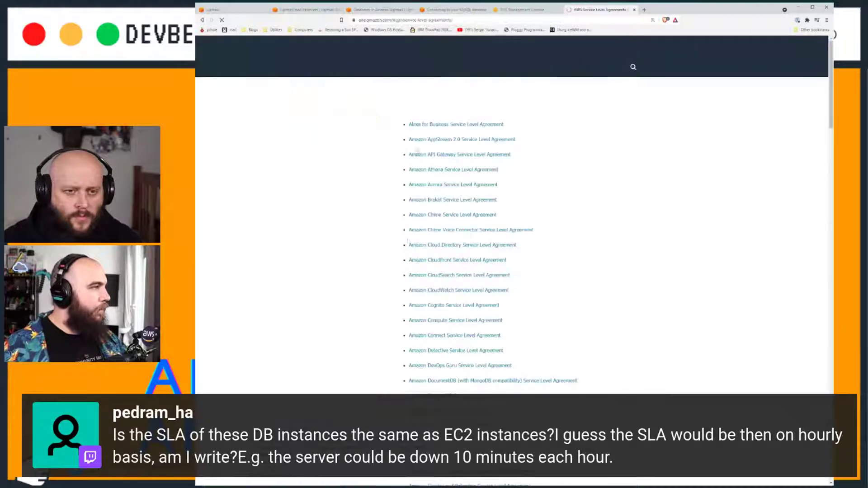
{"action": "scroll", "coordinate": [534, 278], "scroll_direction": "down", "scroll_amount": 4}
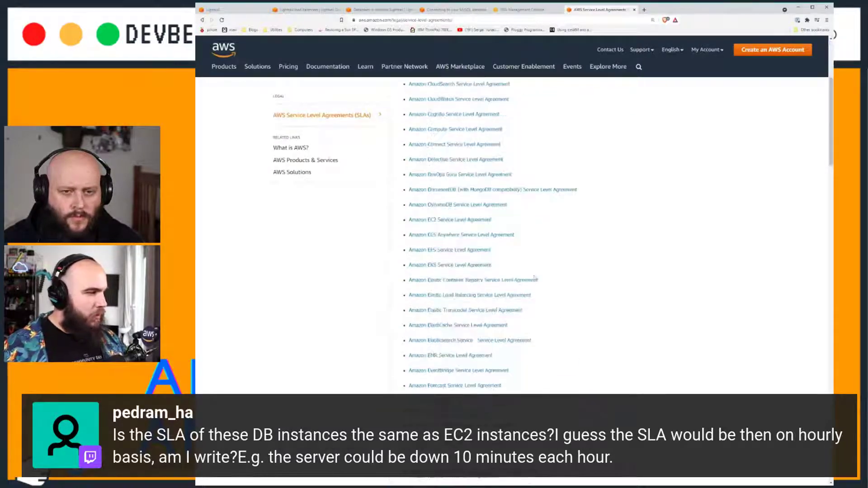
{"action": "scroll", "coordinate": [535, 277], "scroll_direction": "down", "scroll_amount": 4}
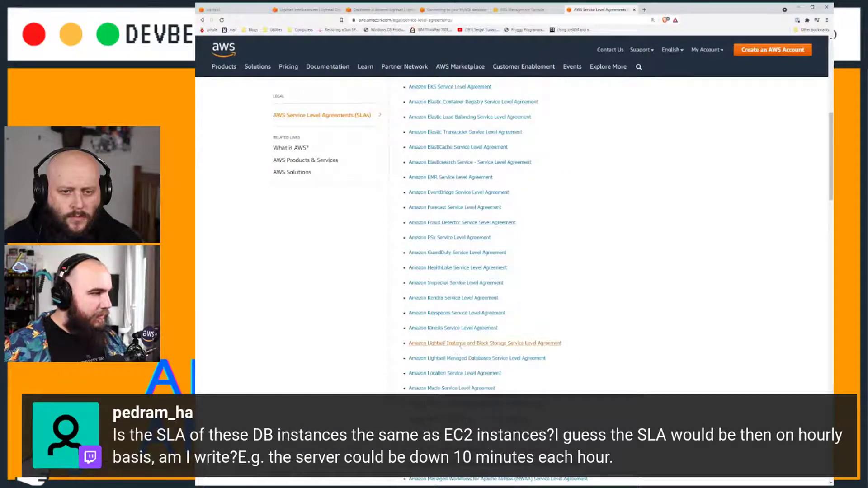
{"action": "left_click", "coordinate": [456, 358]}
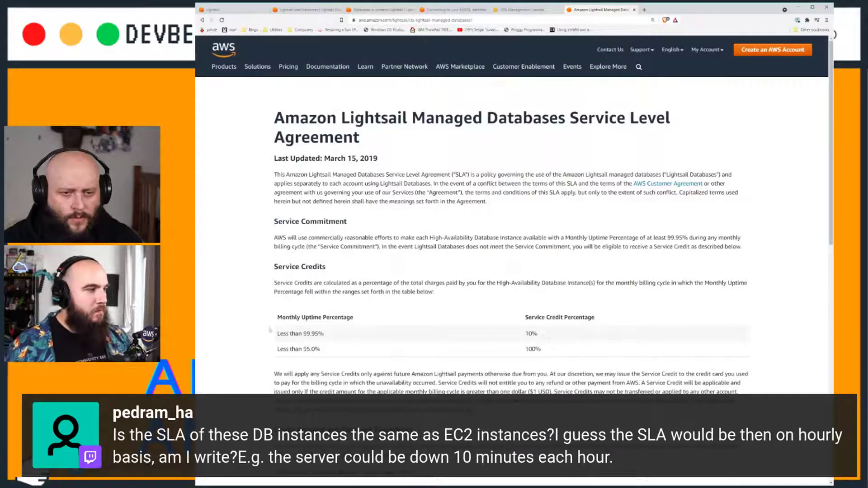
Highlight the less-than-99.95% uptime threshold and enlarge the SLA page text.
{"action": "left_click_drag", "start_coordinate": [272, 333], "coordinate": [412, 336]}
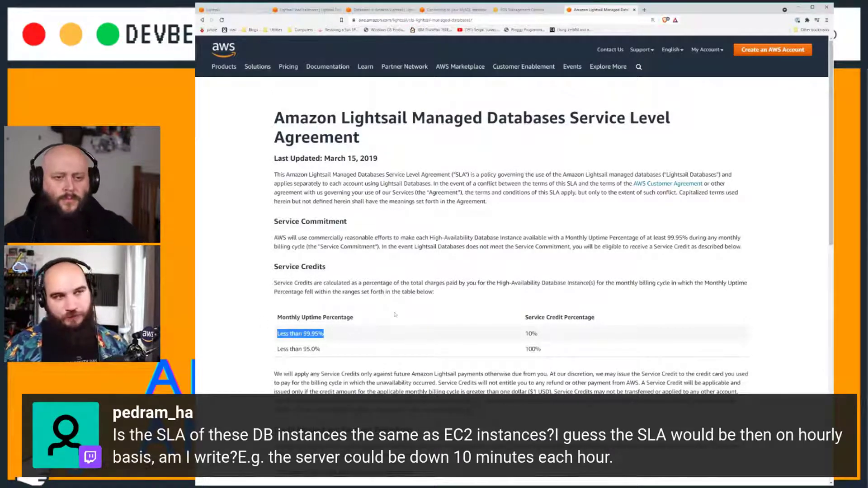
{"action": "key", "text": "ctrl+plus"}
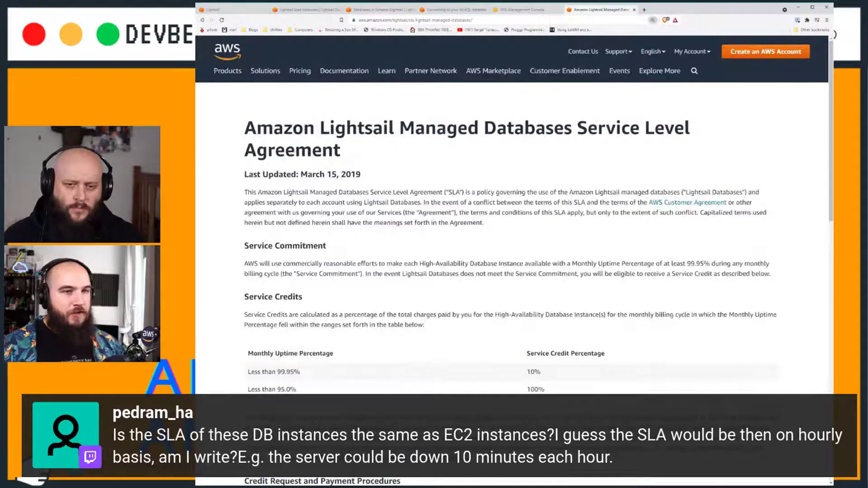
{"action": "scroll", "coordinate": [513, 280], "scroll_direction": "down", "scroll_amount": 1}
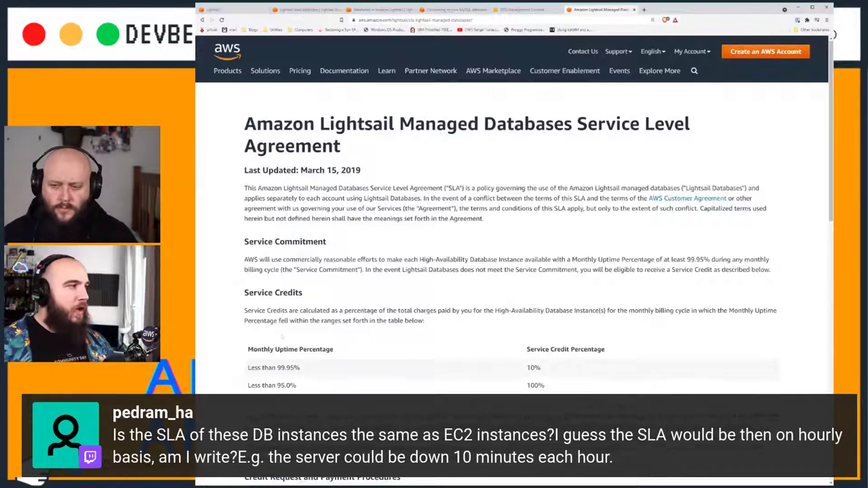
{"action": "left_click_drag", "start_coordinate": [425, 97], "coordinate": [343, 120]}
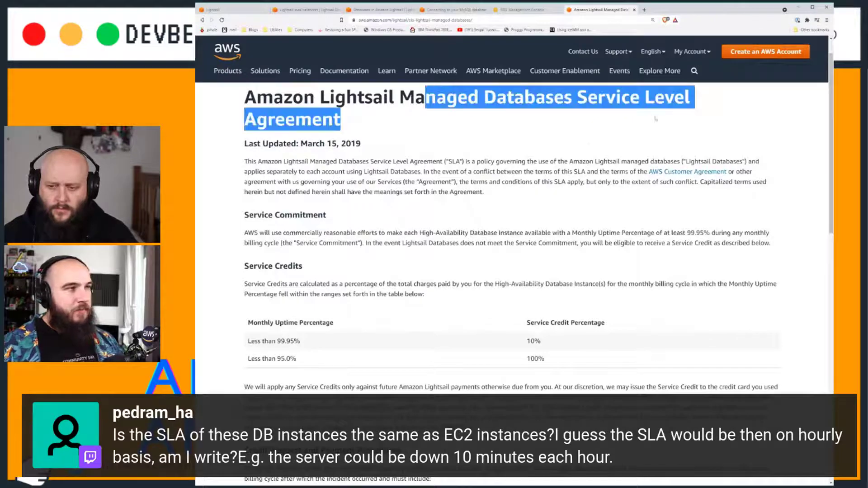
{"action": "left_click", "coordinate": [554, 153]}
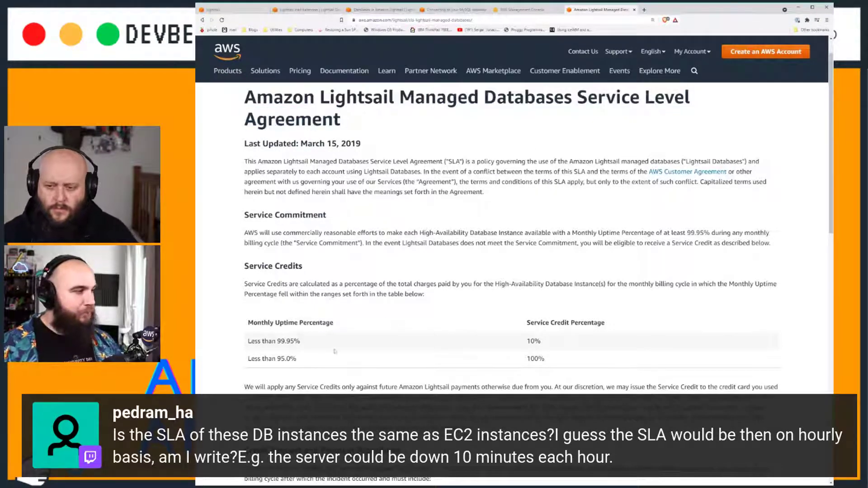
Scroll through the rest of the SLA, then go back and return to the Lightsail tab.
{"action": "scroll", "coordinate": [334, 350], "scroll_direction": "down", "scroll_amount": 1}
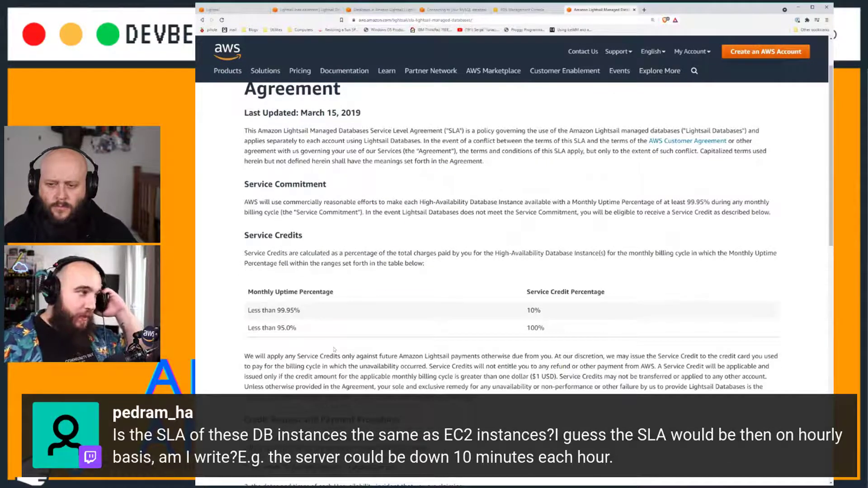
{"action": "scroll", "coordinate": [334, 349], "scroll_direction": "down", "scroll_amount": 2}
{"action": "scroll", "coordinate": [334, 349], "scroll_direction": "down", "scroll_amount": 12}
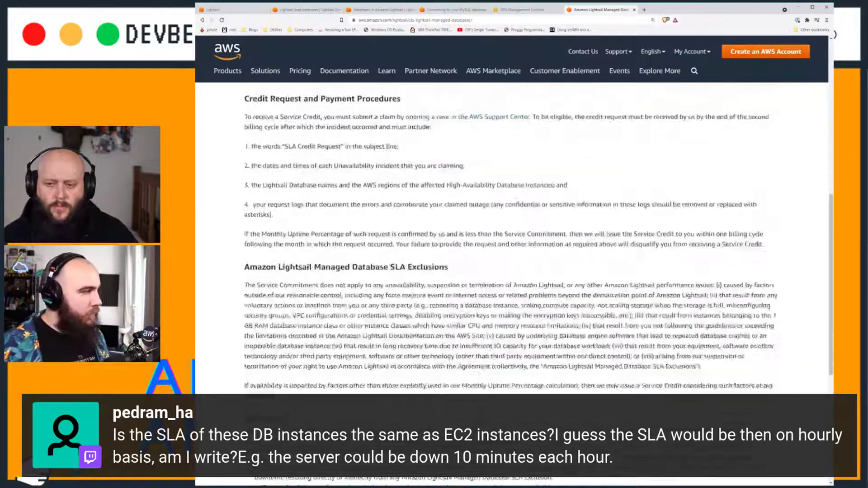
{"action": "scroll", "coordinate": [333, 346], "scroll_direction": "up", "scroll_amount": 1}
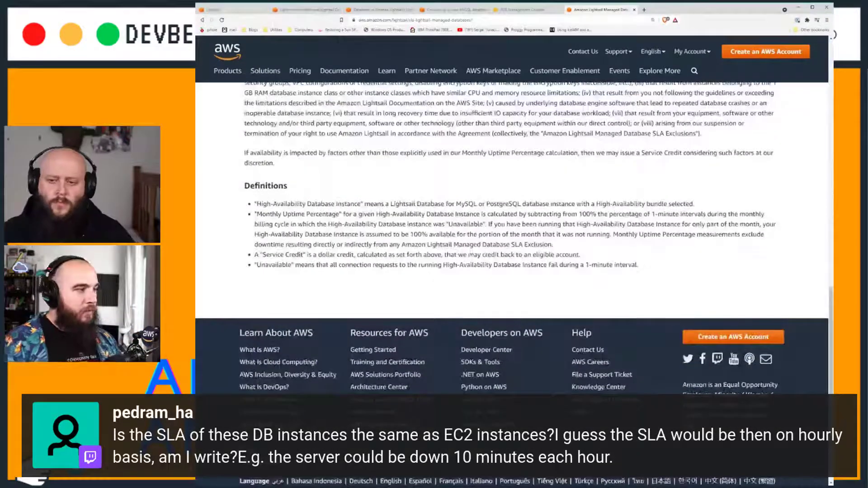
{"action": "scroll", "coordinate": [566, 173], "scroll_direction": "up", "scroll_amount": 9}
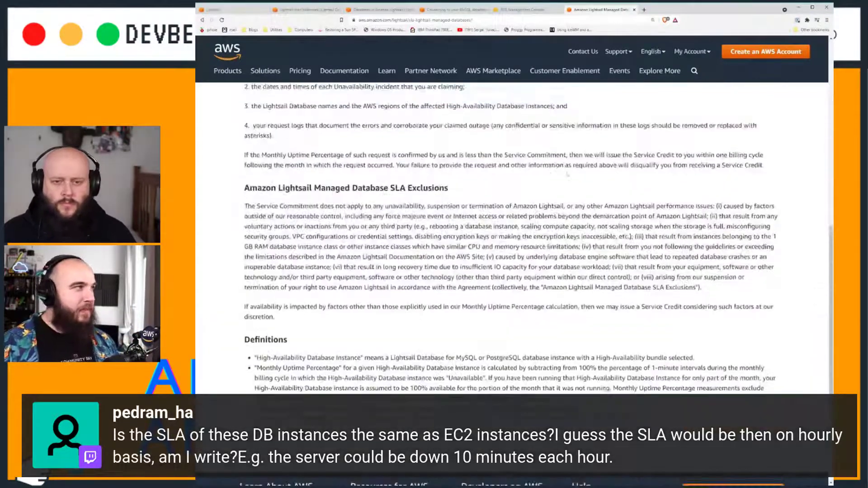
{"action": "key", "text": "alt+Left"}
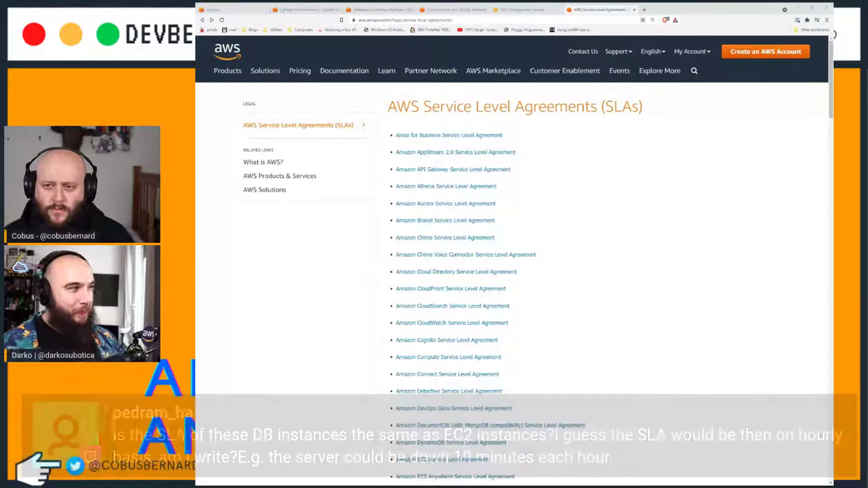
{"action": "key", "text": "ctrl+Tab"}
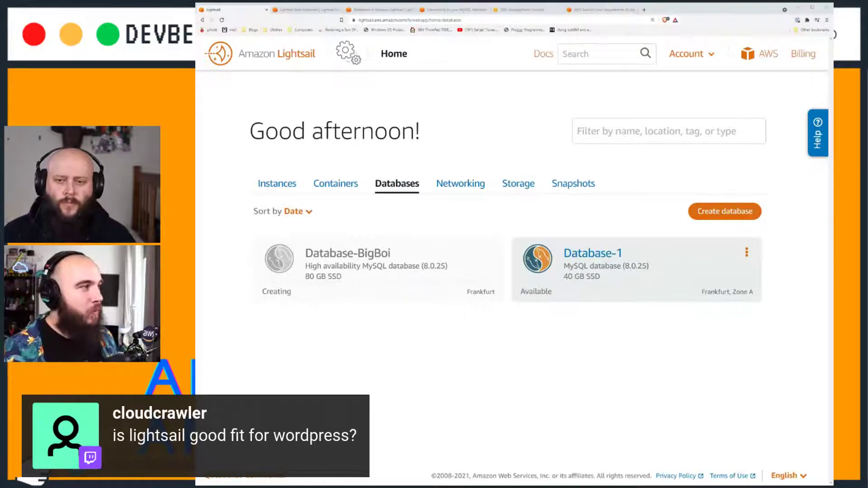
Browse the Create an instance form from the Instances list without submitting, then return Home.
{"action": "left_click", "coordinate": [289, 190]}
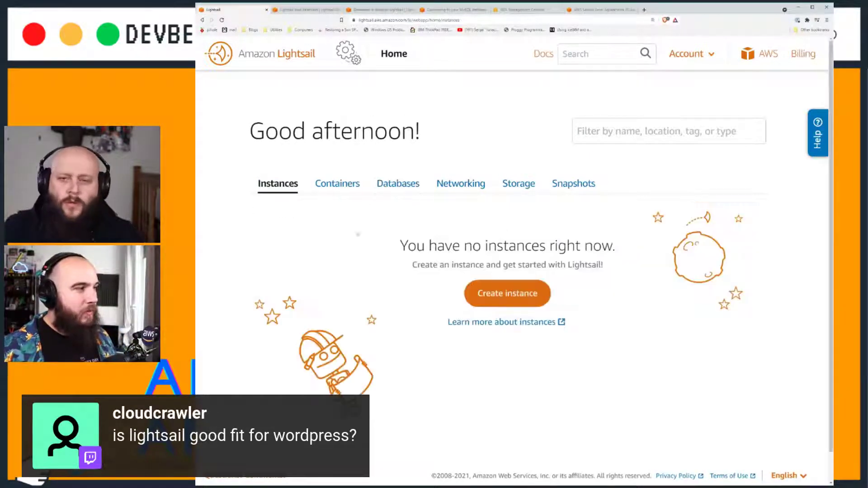
{"action": "left_click", "coordinate": [517, 306]}
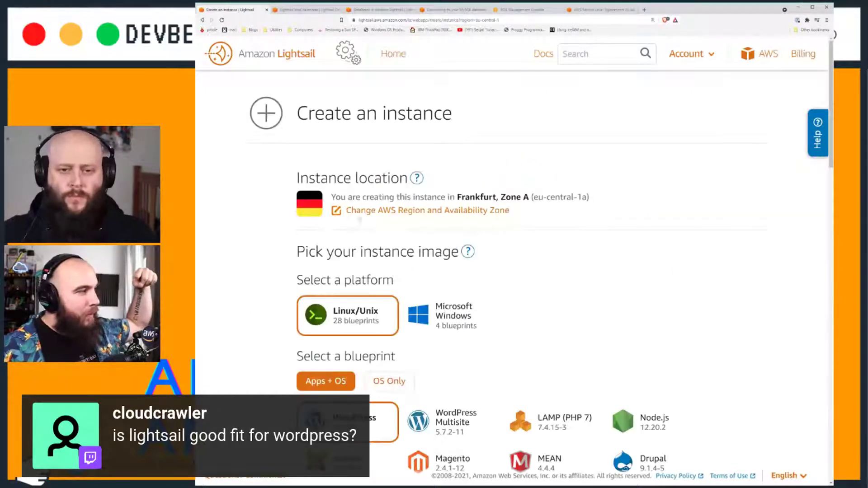
{"action": "scroll", "coordinate": [353, 244], "scroll_direction": "down", "scroll_amount": 4}
{"action": "scroll", "coordinate": [352, 244], "scroll_direction": "down", "scroll_amount": 17}
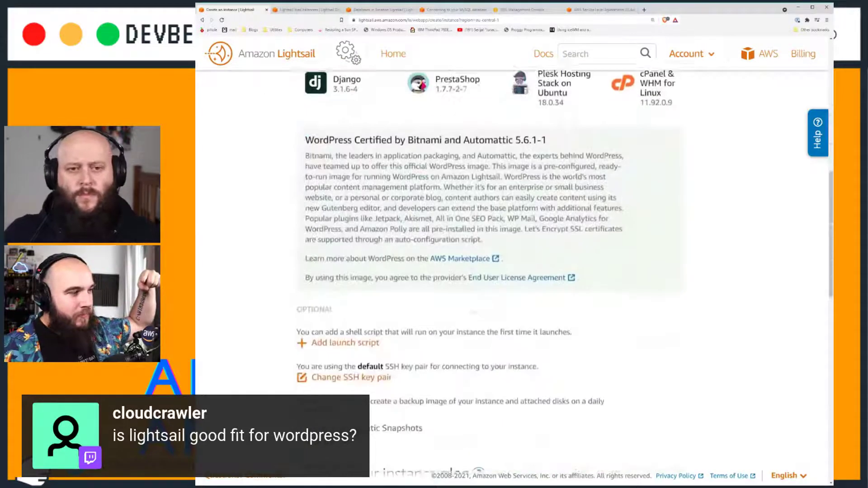
{"action": "scroll", "coordinate": [519, 340], "scroll_direction": "down", "scroll_amount": 1}
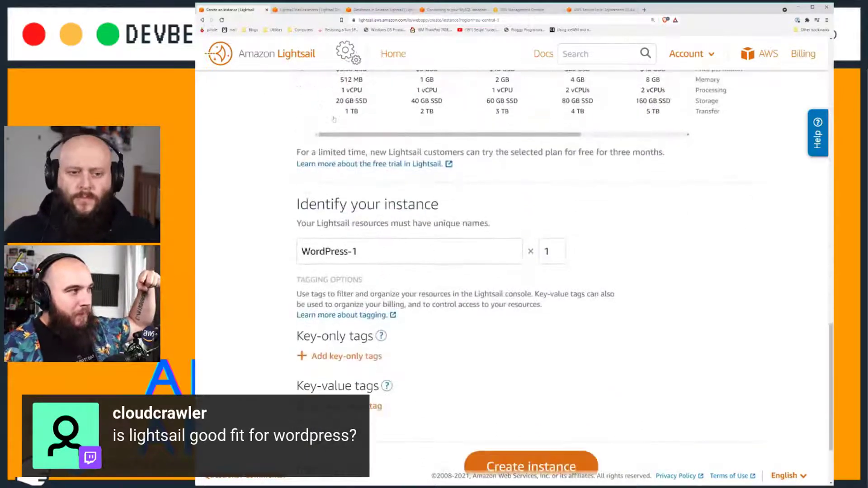
{"action": "scroll", "coordinate": [519, 340], "scroll_direction": "up", "scroll_amount": 4}
{"action": "scroll", "coordinate": [518, 340], "scroll_direction": "down", "scroll_amount": 4}
{"action": "scroll", "coordinate": [518, 340], "scroll_direction": "down", "scroll_amount": 2}
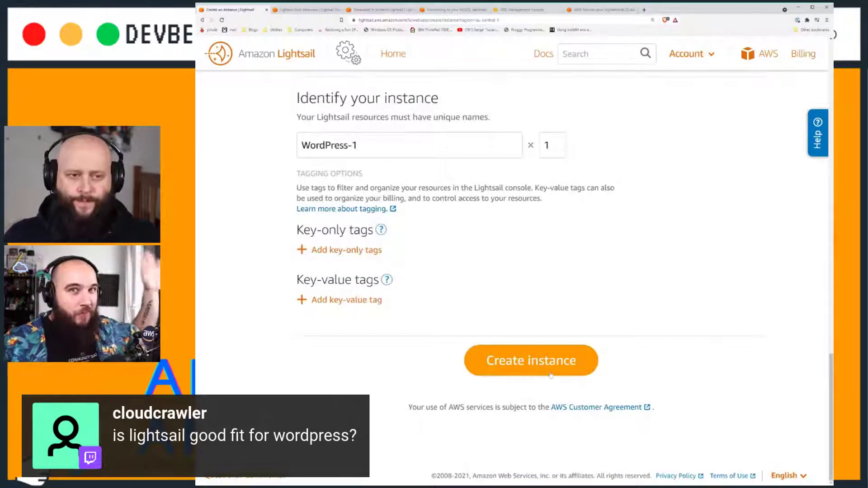
{"action": "scroll", "coordinate": [535, 355], "scroll_direction": "up", "scroll_amount": 15}
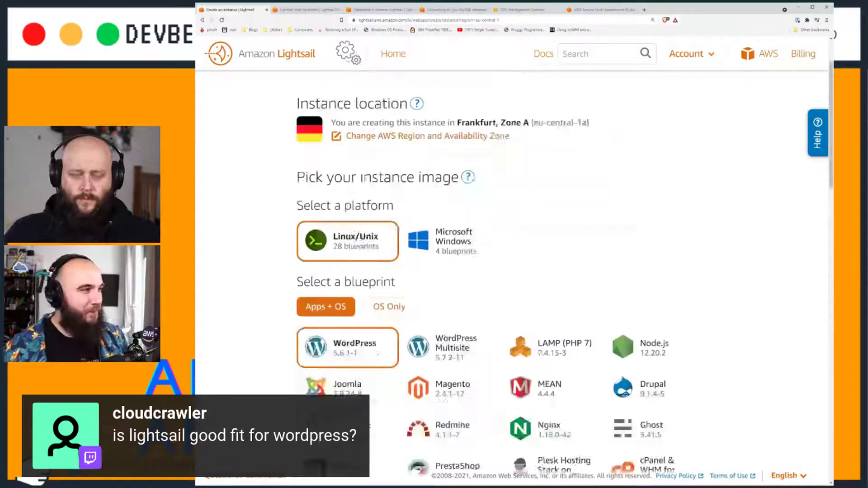
{"action": "left_click", "coordinate": [261, 59]}
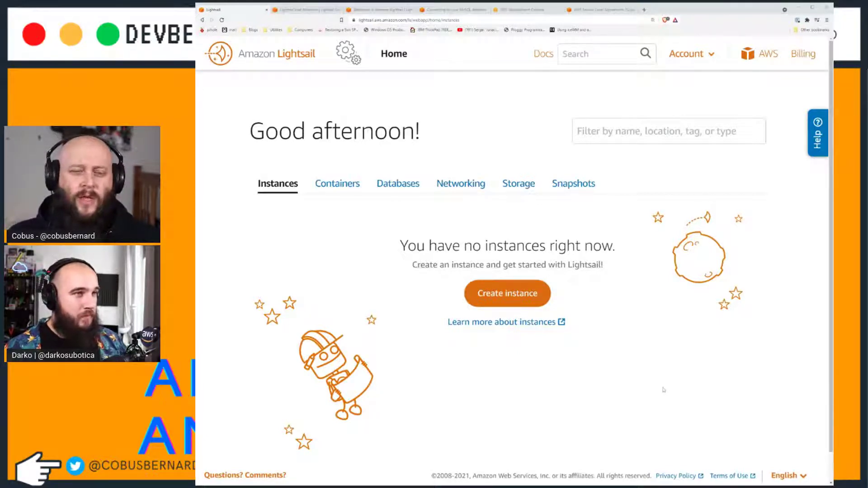
Switch the Home page to the Databases tab listing Database-BigBoi and Database-1.
{"action": "left_click", "coordinate": [407, 183]}
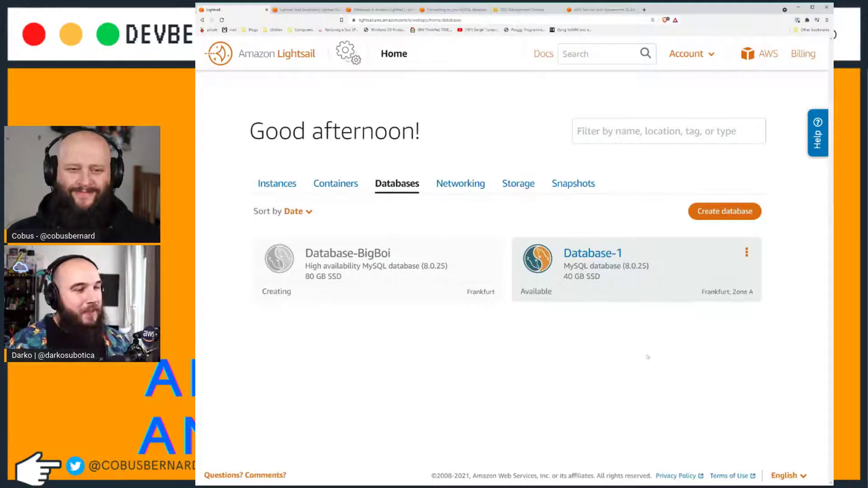
Open Database-1 and select its master user name in the connection details.
{"action": "left_click", "coordinate": [592, 253]}
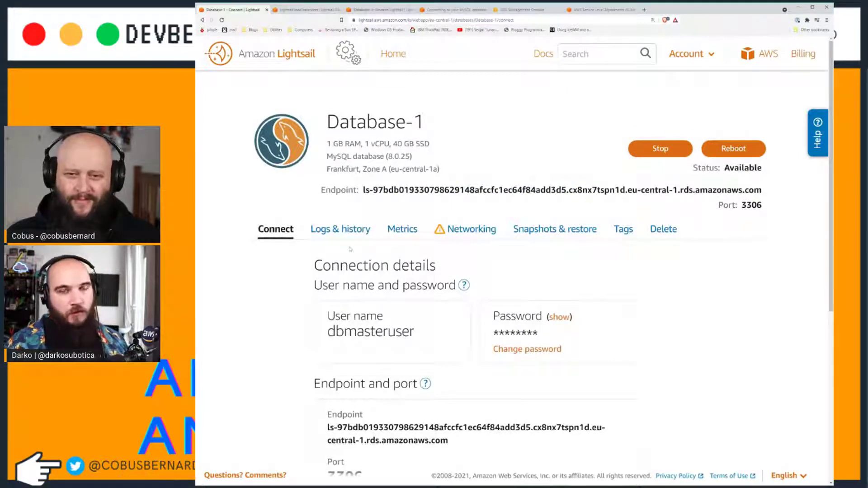
{"action": "scroll", "coordinate": [350, 248], "scroll_direction": "down", "scroll_amount": 1}
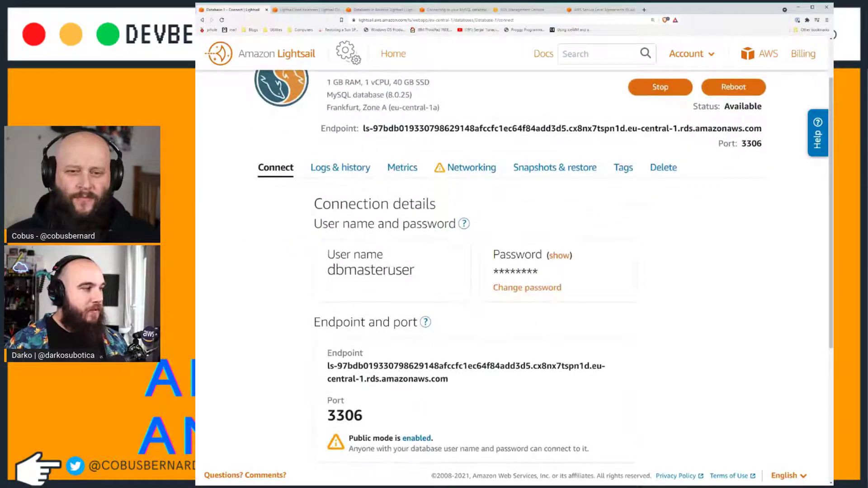
{"action": "left_click_drag", "start_coordinate": [336, 270], "coordinate": [414, 269]}
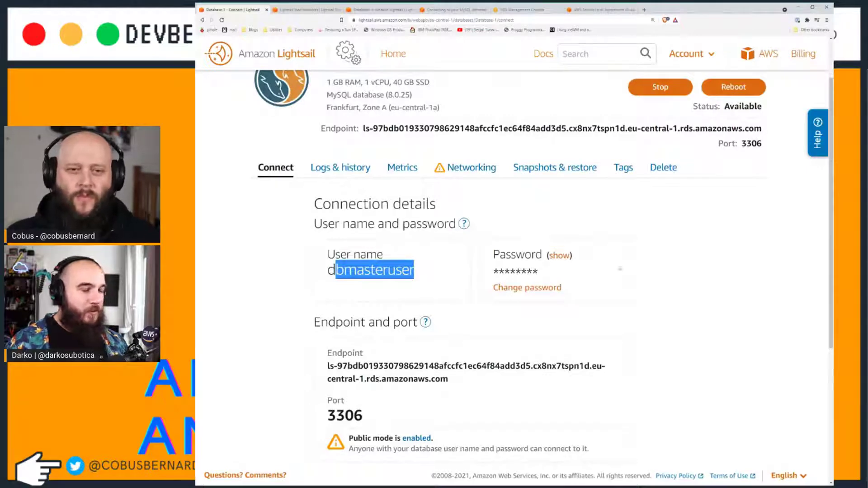
{"action": "left_click", "coordinate": [729, 266]}
Select Database-1's endpoint hostname for copying.
{"action": "scroll", "coordinate": [472, 295], "scroll_direction": "down", "scroll_amount": 2}
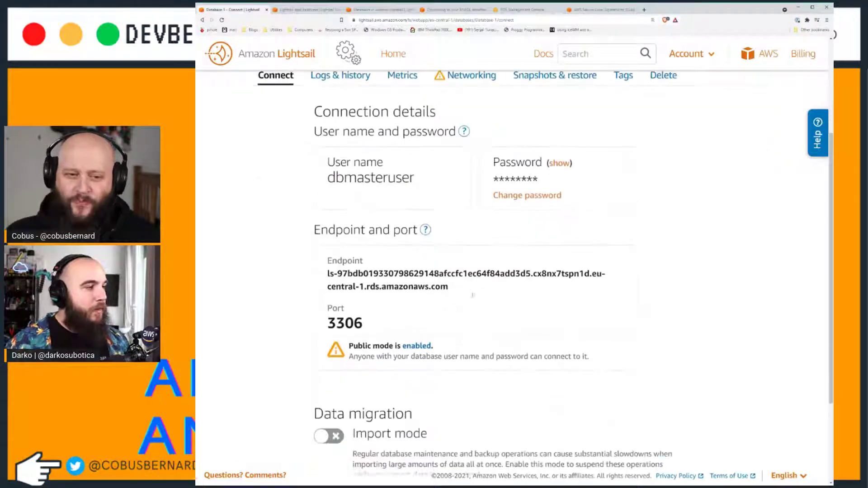
{"action": "scroll", "coordinate": [472, 295], "scroll_direction": "down", "scroll_amount": 2}
{"action": "left_click_drag", "start_coordinate": [333, 181], "coordinate": [448, 195]}
{"action": "scroll", "coordinate": [472, 271], "scroll_direction": "up", "scroll_amount": 1}
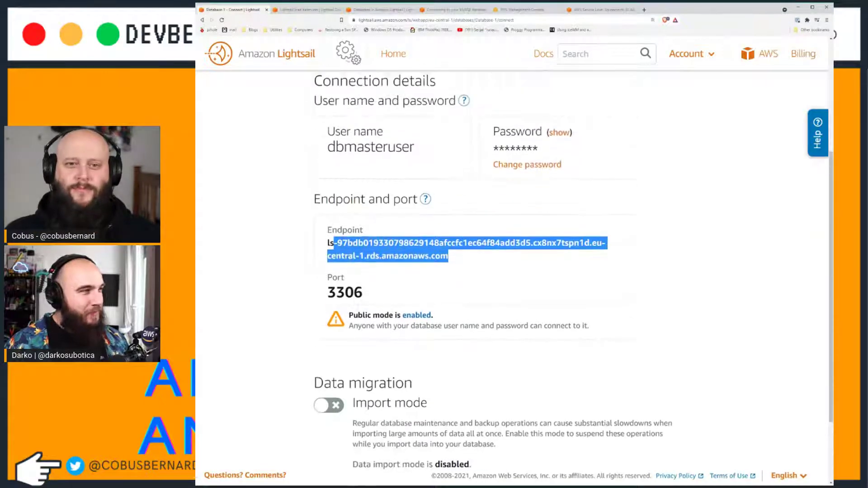
{"action": "left_click", "coordinate": [477, 274]}
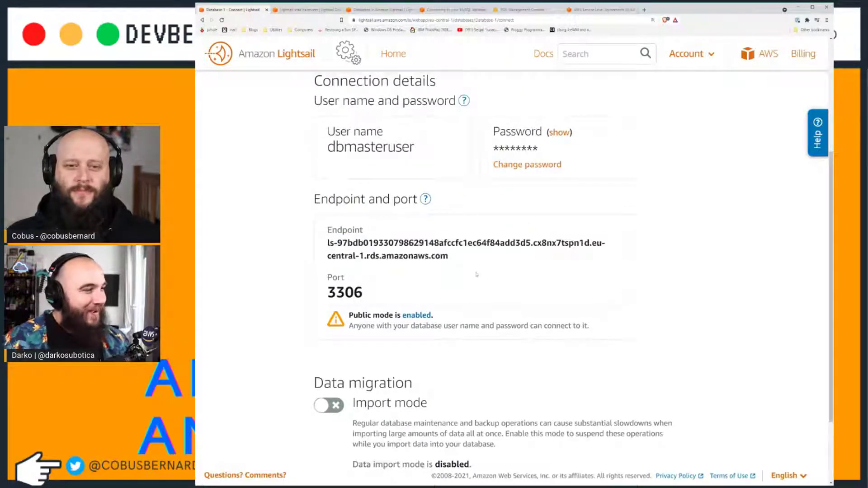
{"action": "scroll", "coordinate": [484, 274], "scroll_direction": "down", "scroll_amount": 2}
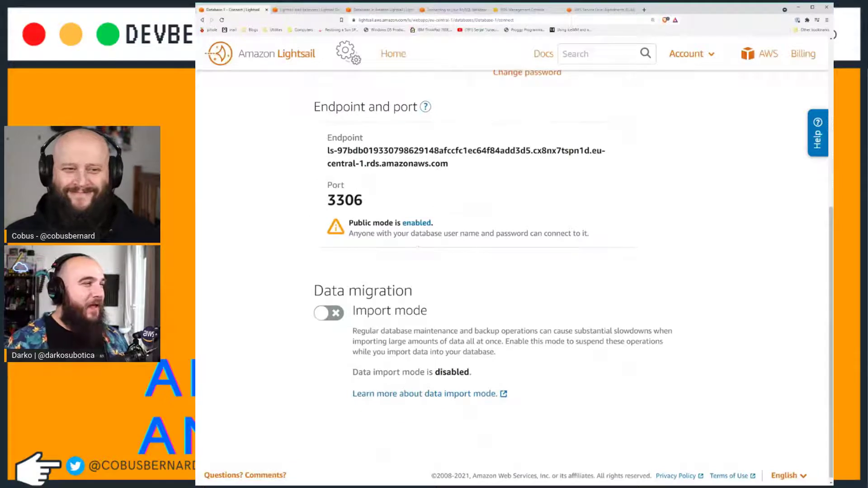
{"action": "left_click_drag", "start_coordinate": [326, 151], "coordinate": [489, 167]}
{"action": "left_click", "coordinate": [490, 167]}
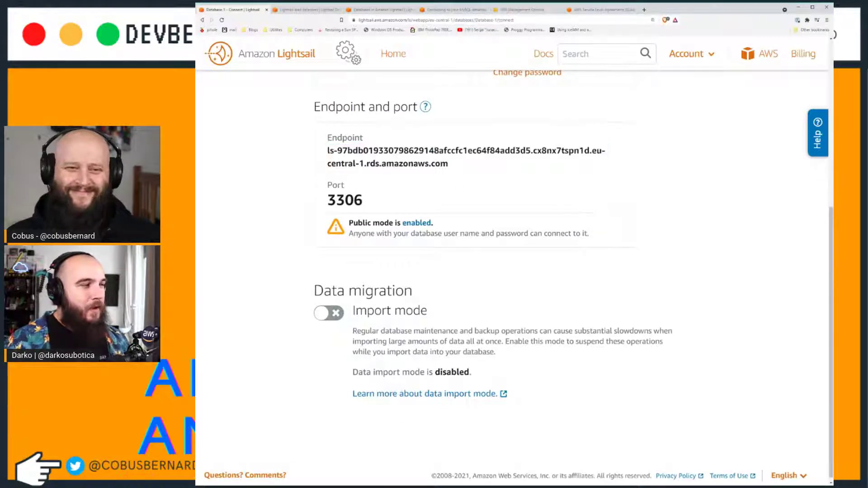
Check Database-1's public mode network settings, then reselect the endpoint hostname.
{"action": "left_click", "coordinate": [409, 223]}
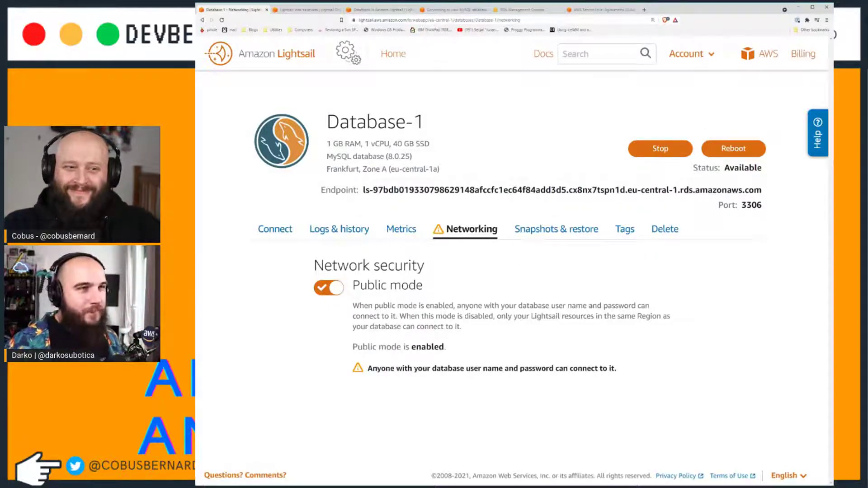
{"action": "key", "text": "alt+Left"}
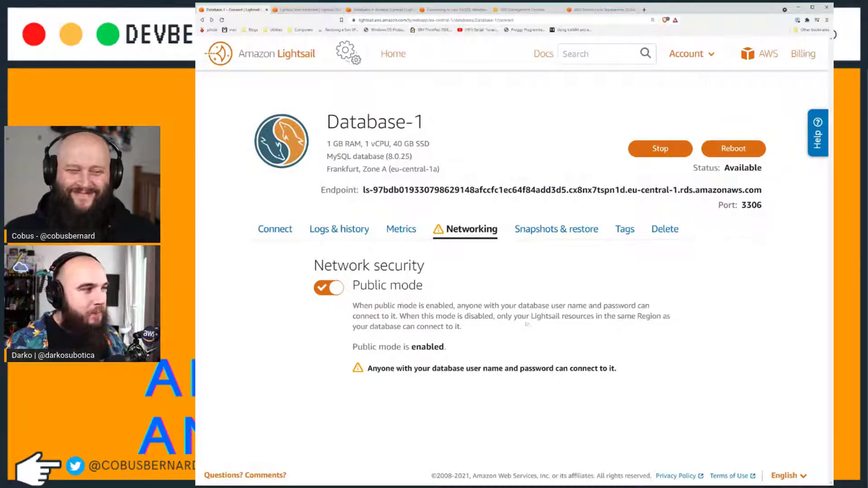
{"action": "triple_click", "coordinate": [413, 153]}
{"action": "left_click", "coordinate": [431, 128]}
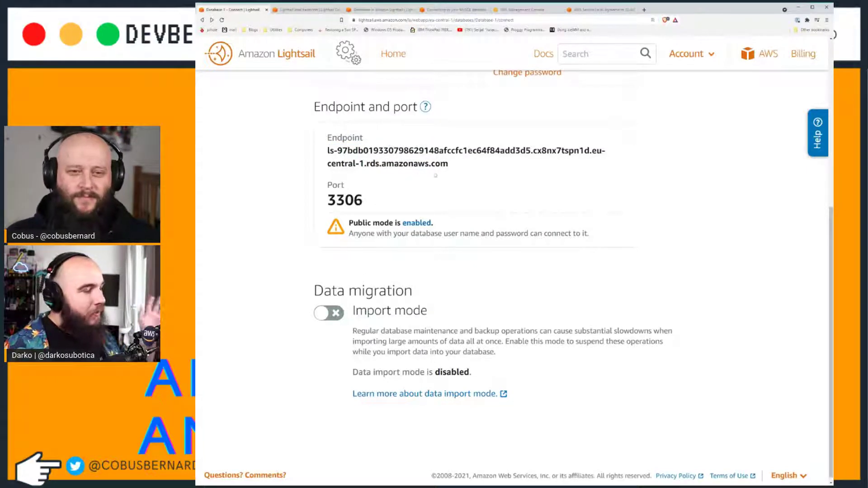
{"action": "scroll", "coordinate": [514, 271], "scroll_direction": "down", "scroll_amount": 1}
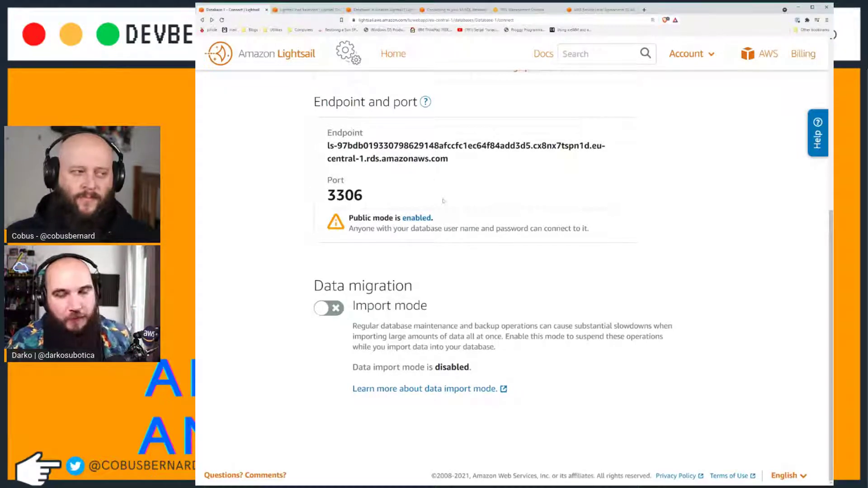
{"action": "scroll", "coordinate": [432, 210], "scroll_direction": "up", "scroll_amount": 6}
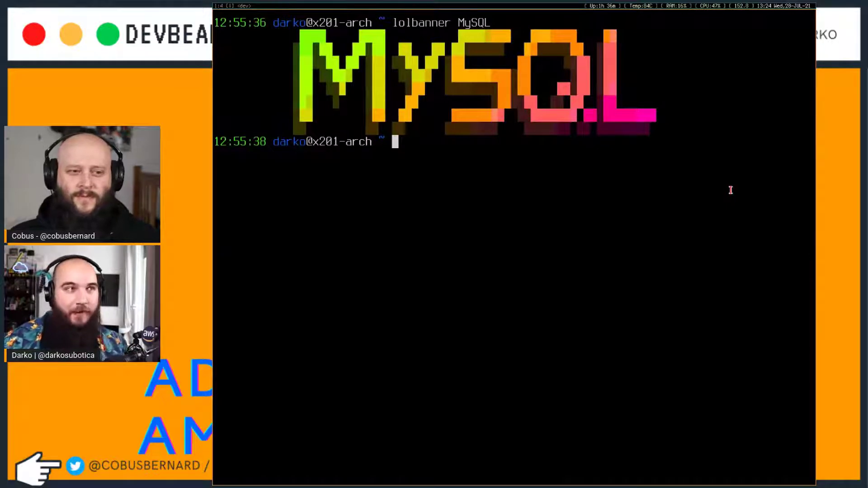
Reconnect the MySQL client to the database and run 'show databases;'.
{"action": "key", "text": "Up"}
{"action": "key", "text": "Up"}
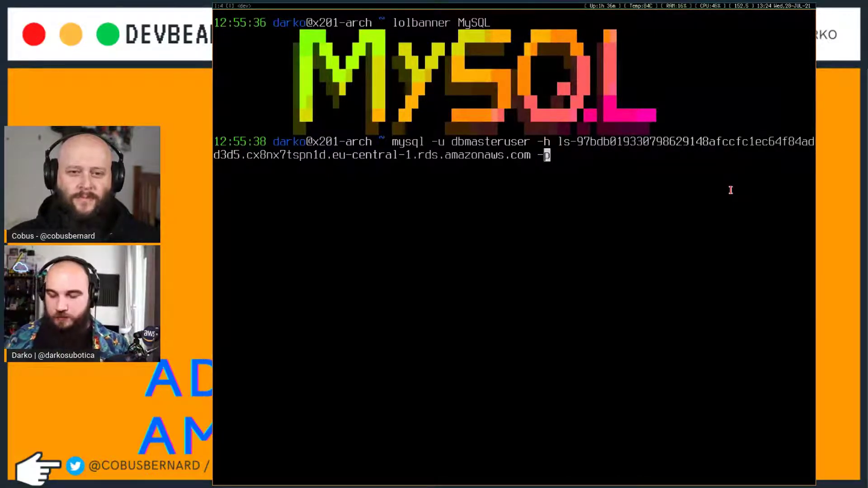
{"action": "key", "text": "Return"}
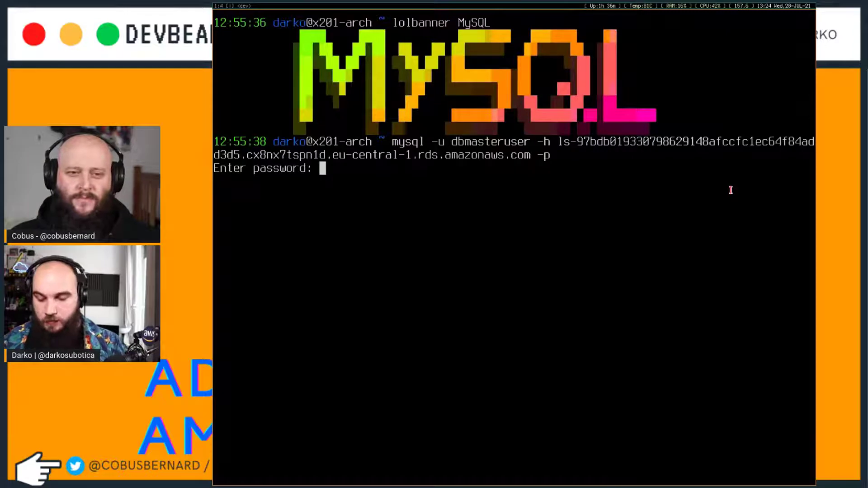
{"action": "key", "text": "Return"}
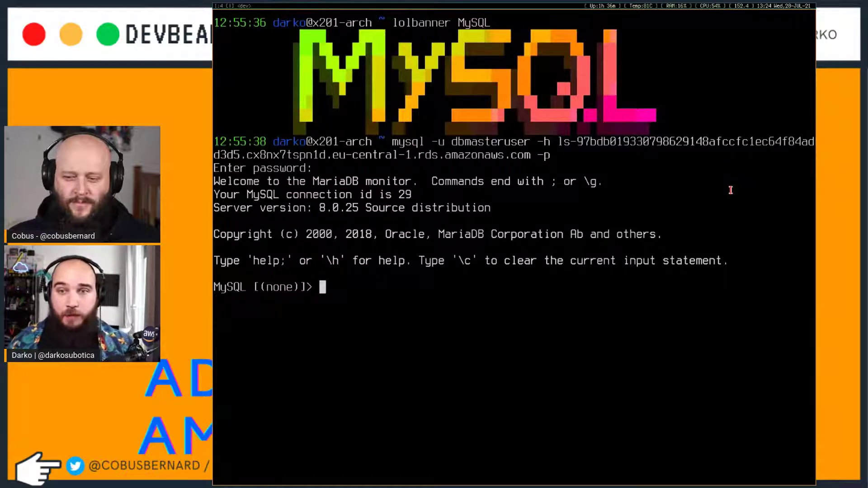
{"action": "type", "text": "hs"}
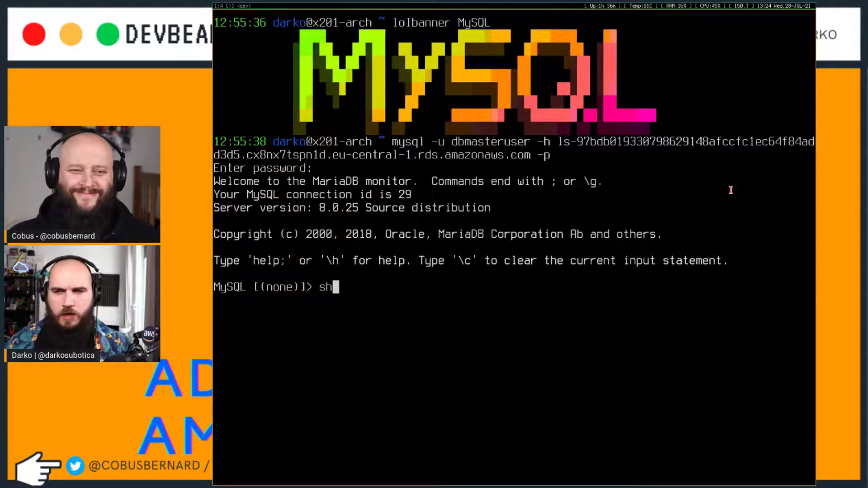
{"action": "key", "text": "BackSpace"}
{"action": "key", "text": "BackSpace"}
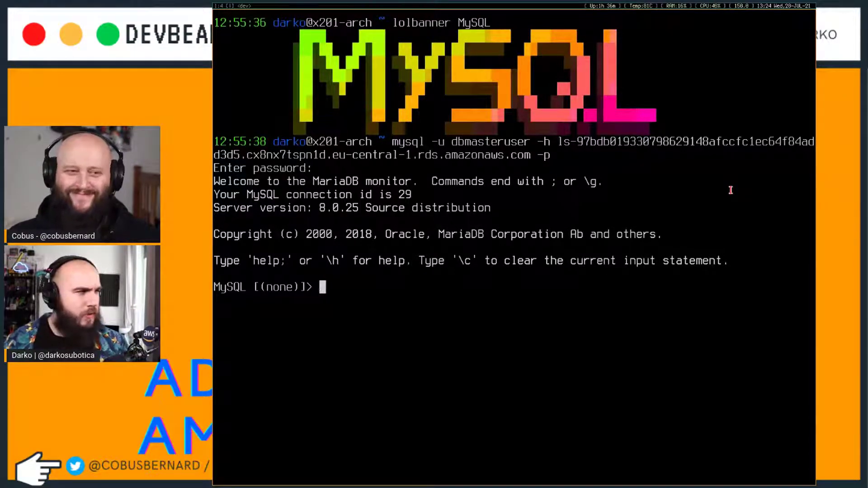
{"action": "type", "text": "show databas"}
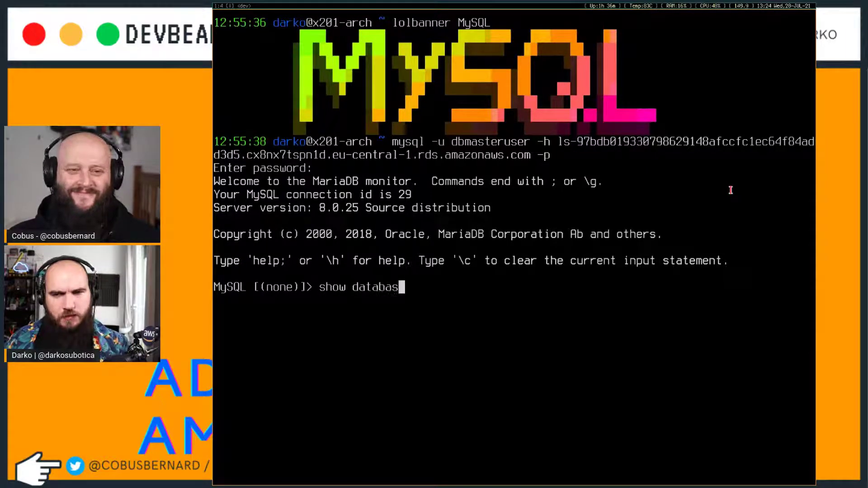
{"action": "type", "text": "es;"}
{"action": "key", "text": "Return"}
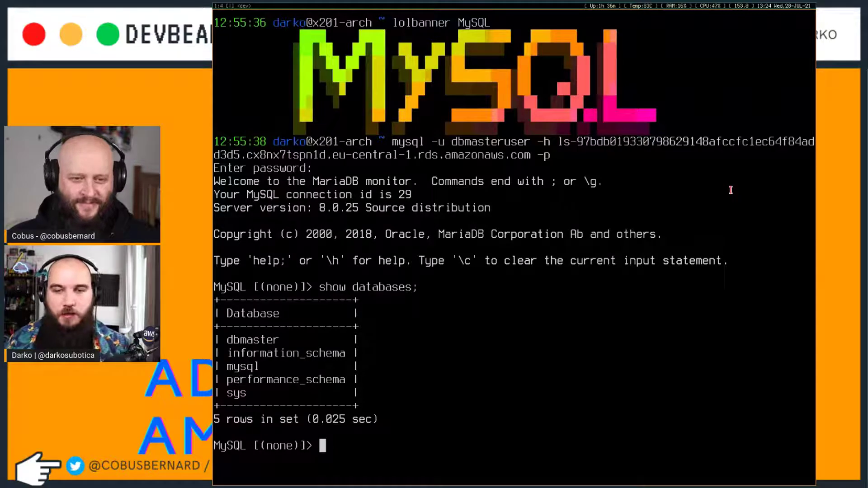
Run 'use dbmaster' and 'show tables;', revealing the single table stream_demo.
{"action": "type", "text": "use dm"}
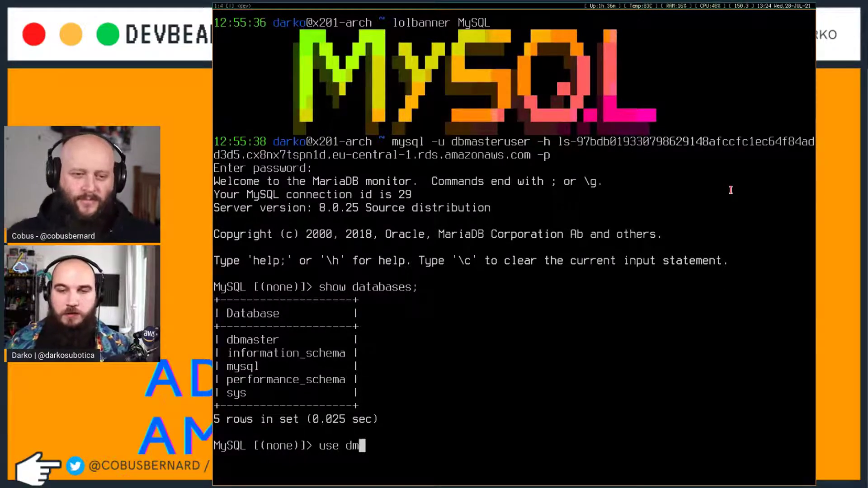
{"action": "key", "text": "BackSpace"}
{"action": "type", "text": "bmaster"}
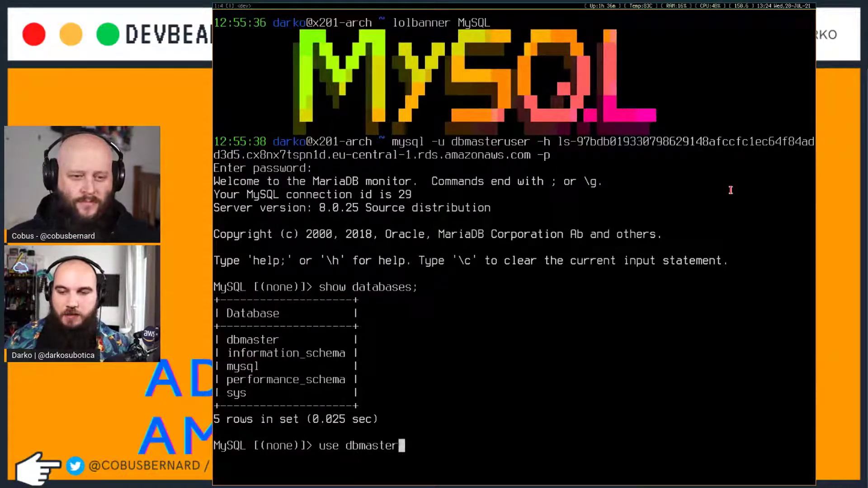
{"action": "key", "text": "Return"}
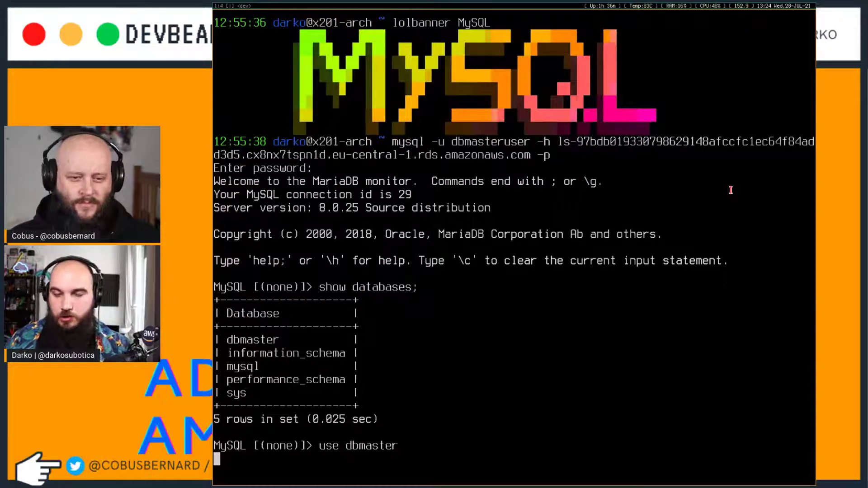
{"action": "type", "text": "show tables;"}
{"action": "key", "text": "Return"}
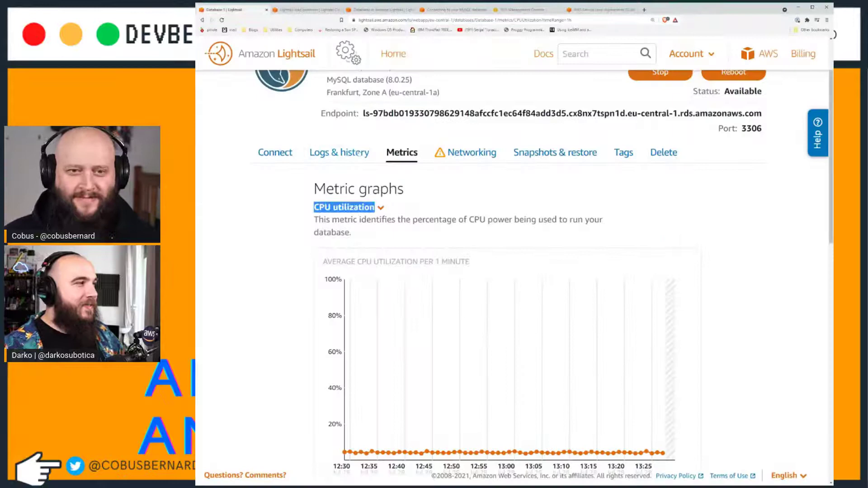
Review Database-1's Logs & history: logging disabled, history entries from July 28, 2021.
{"action": "left_click", "coordinate": [358, 153]}
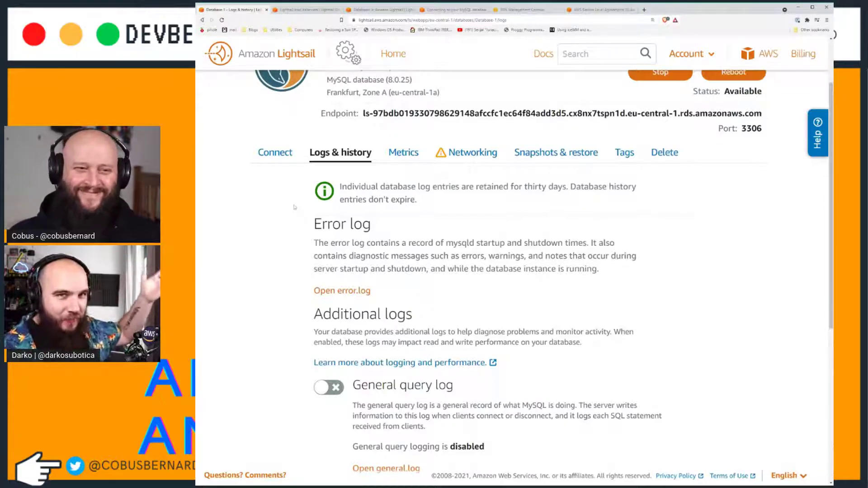
{"action": "scroll", "coordinate": [515, 271], "scroll_direction": "down", "scroll_amount": 3}
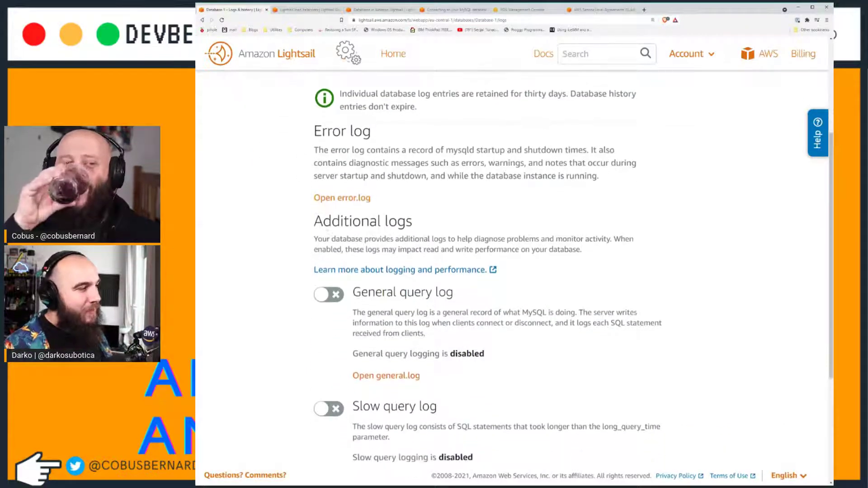
{"action": "scroll", "coordinate": [452, 298], "scroll_direction": "down", "scroll_amount": 2}
{"action": "left_click_drag", "start_coordinate": [430, 316], "coordinate": [352, 317]}
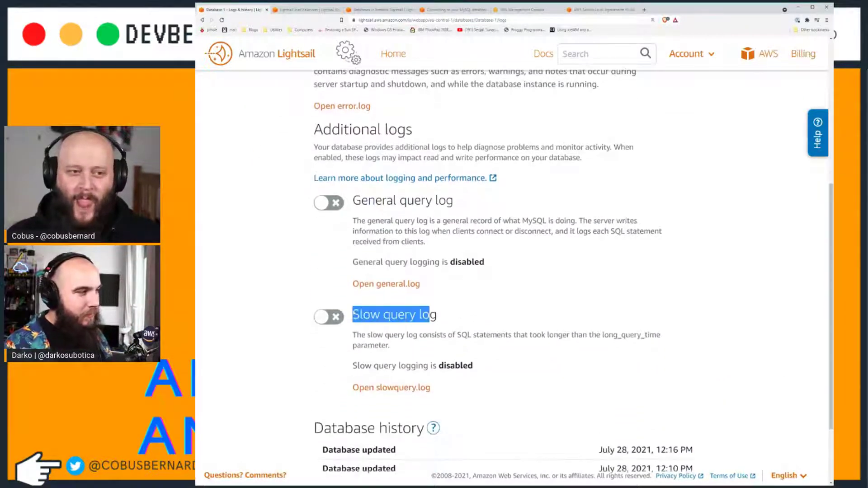
{"action": "left_click", "coordinate": [347, 327]}
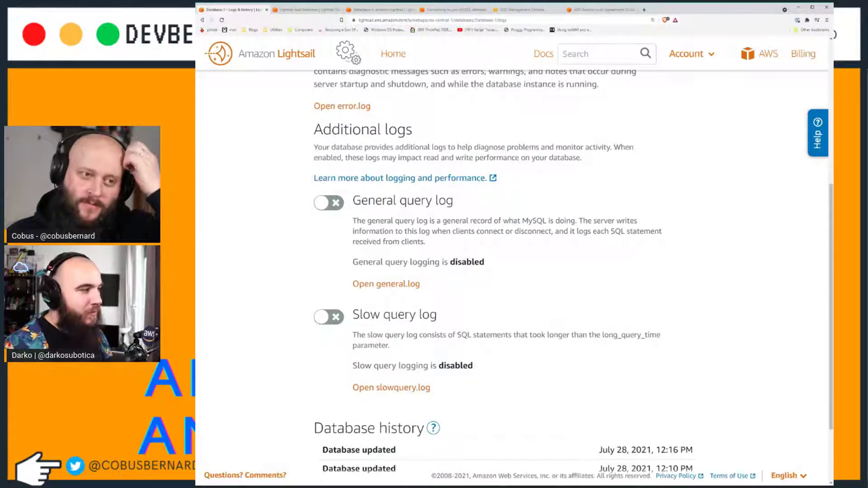
{"action": "scroll", "coordinate": [387, 330], "scroll_direction": "down", "scroll_amount": 3}
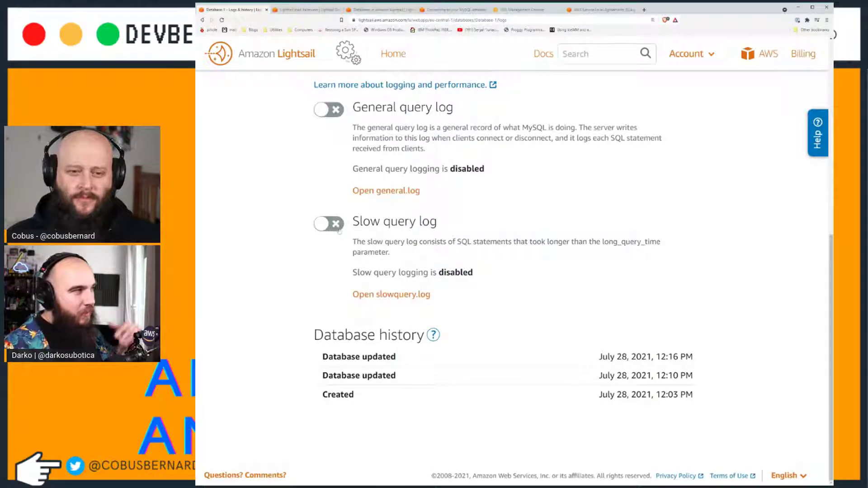
{"action": "scroll", "coordinate": [339, 230], "scroll_direction": "up", "scroll_amount": 3}
{"action": "scroll", "coordinate": [438, 228], "scroll_direction": "up", "scroll_amount": 5}
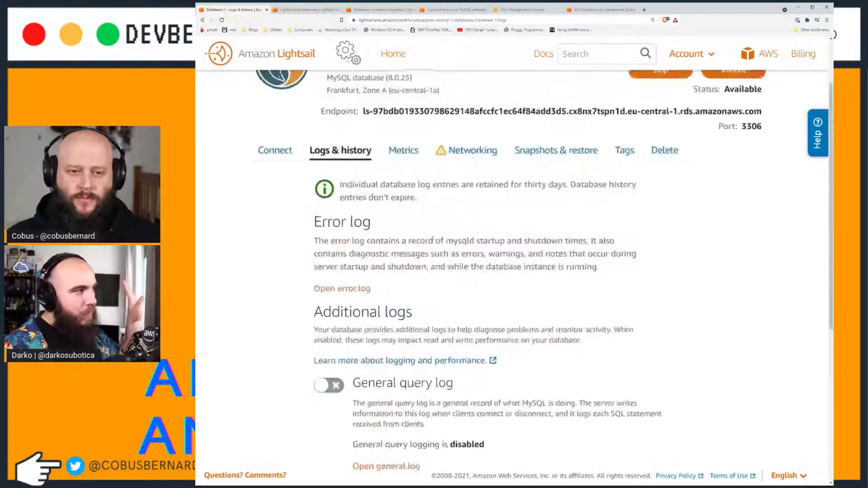
View Database-1's Metrics and expand adding a CPU utilization alarm.
{"action": "left_click", "coordinate": [400, 152]}
{"action": "scroll", "coordinate": [419, 359], "scroll_direction": "down", "scroll_amount": 3}
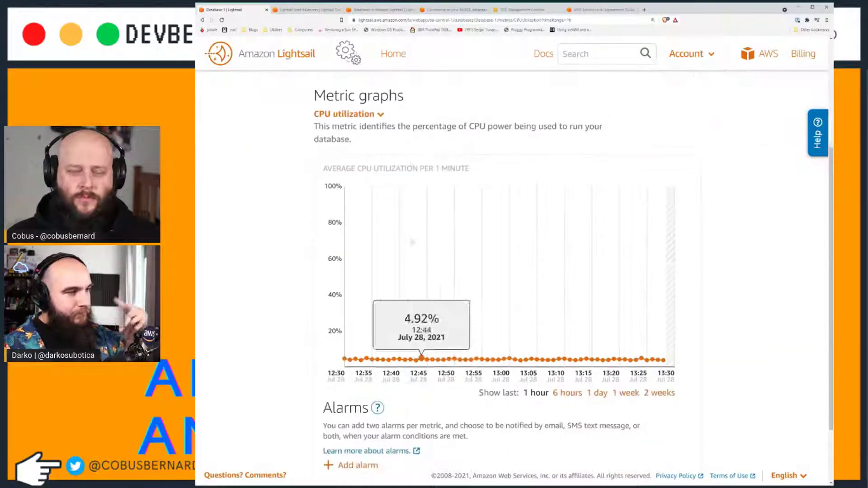
{"action": "scroll", "coordinate": [534, 359], "scroll_direction": "down", "scroll_amount": 2}
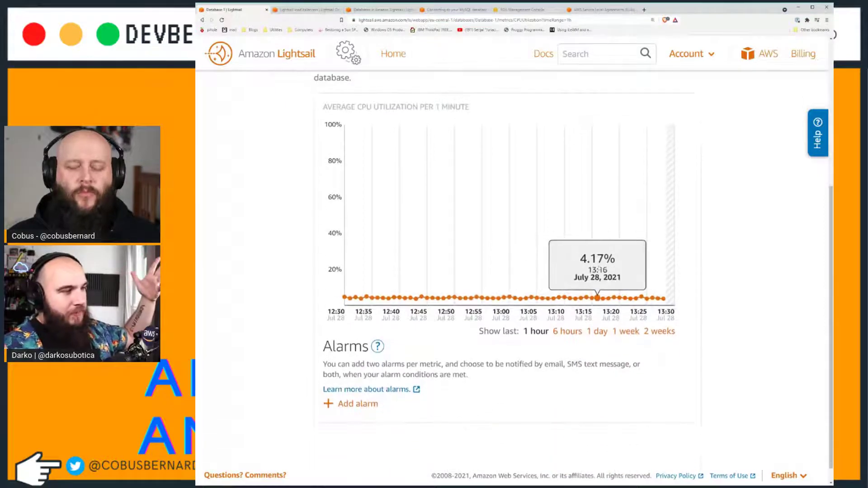
{"action": "scroll", "coordinate": [587, 289], "scroll_direction": "down", "scroll_amount": 1}
{"action": "left_click", "coordinate": [341, 384]}
{"action": "scroll", "coordinate": [341, 384], "scroll_direction": "down", "scroll_amount": 3}
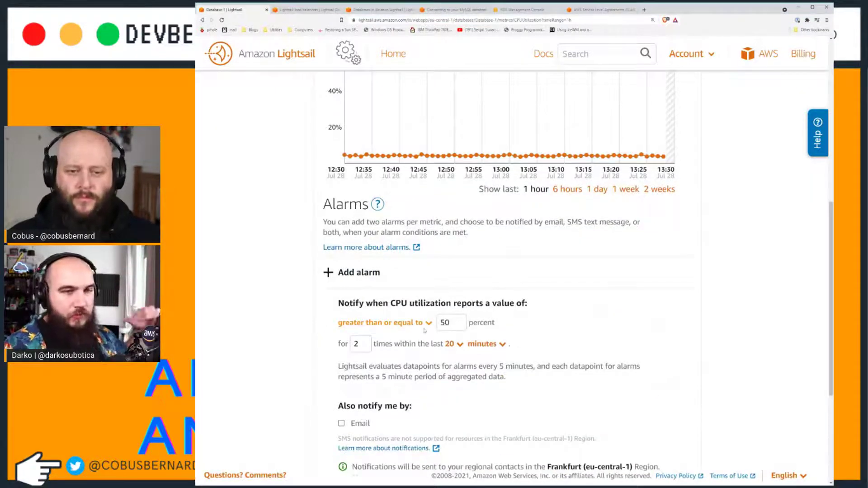
{"action": "scroll", "coordinate": [418, 329], "scroll_direction": "up", "scroll_amount": 6}
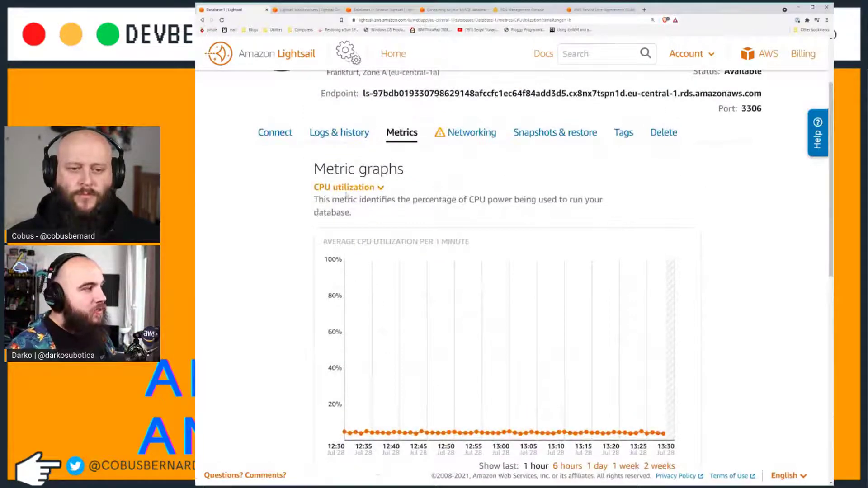
Switch the metrics graph to Database connections, then view the Networking settings.
{"action": "left_click", "coordinate": [345, 187]}
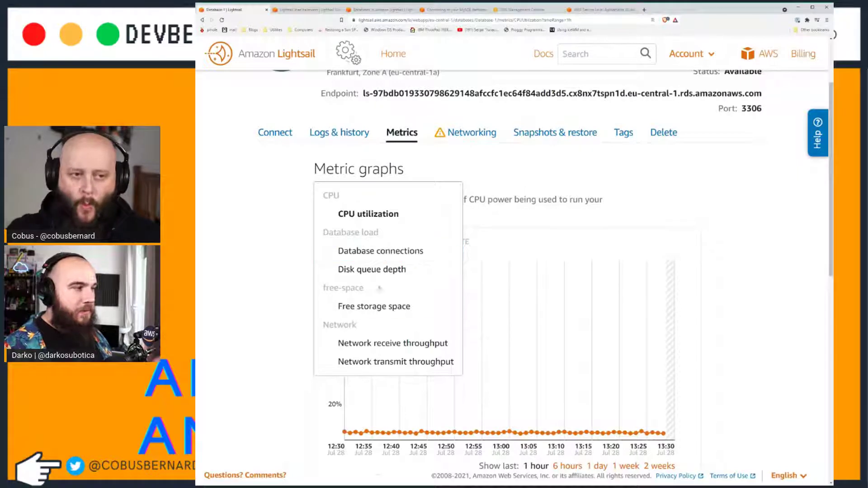
{"action": "left_click", "coordinate": [388, 251]}
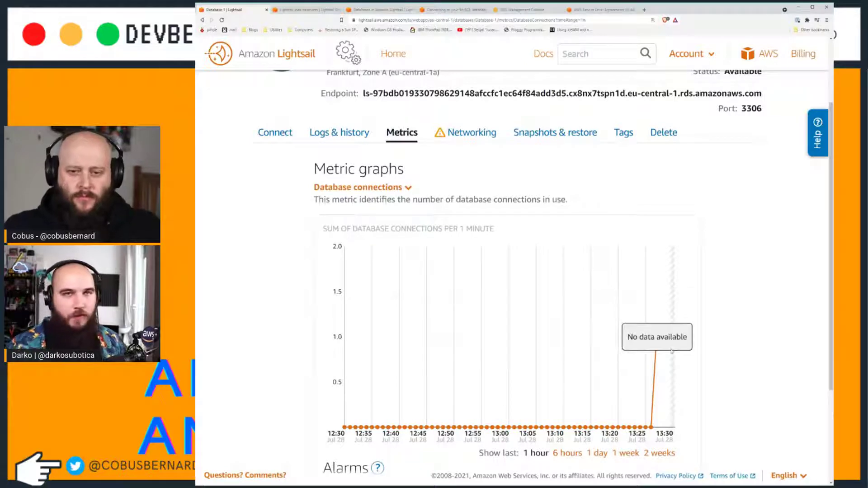
{"action": "scroll", "coordinate": [384, 296], "scroll_direction": "down", "scroll_amount": 3}
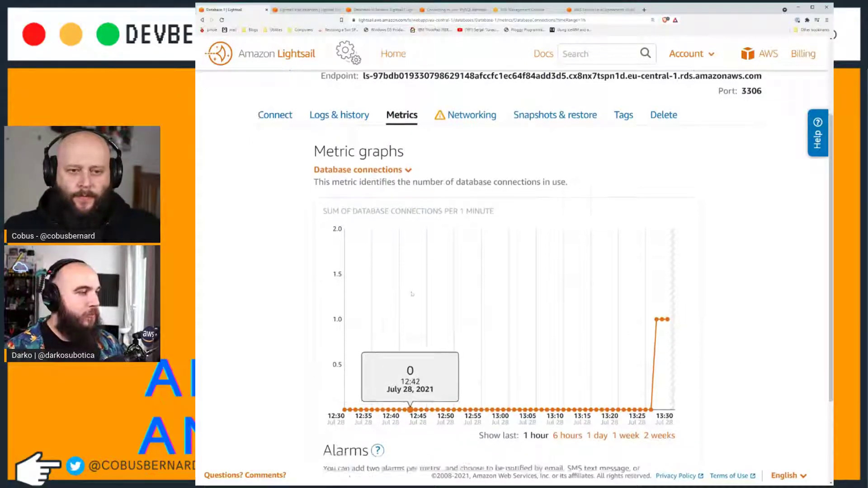
{"action": "scroll", "coordinate": [407, 275], "scroll_direction": "up", "scroll_amount": 2}
{"action": "scroll", "coordinate": [407, 274], "scroll_direction": "up", "scroll_amount": 3}
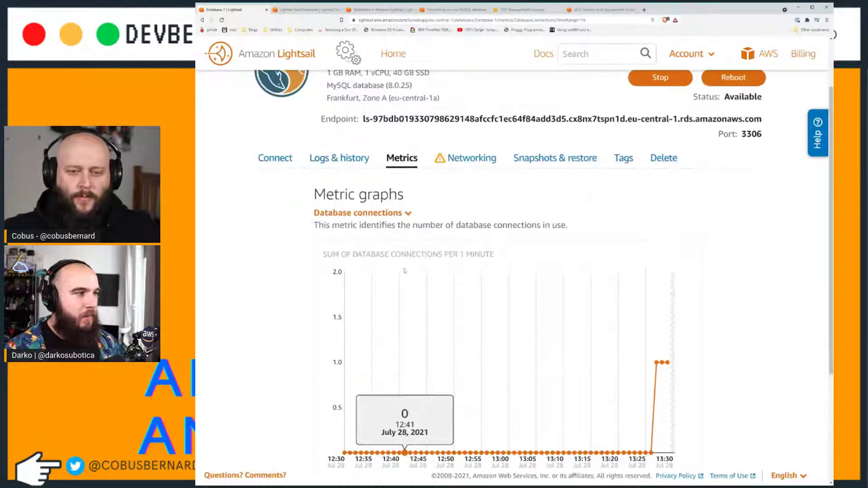
{"action": "left_click", "coordinate": [452, 228]}
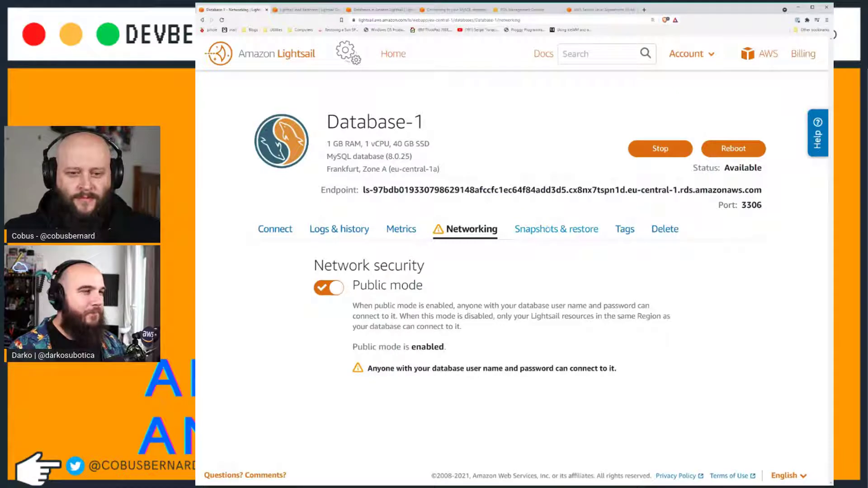
Show Database-1's manual snapshot and emergency restore options.
{"action": "left_click", "coordinate": [546, 229]}
{"action": "scroll", "coordinate": [468, 273], "scroll_direction": "down", "scroll_amount": 2}
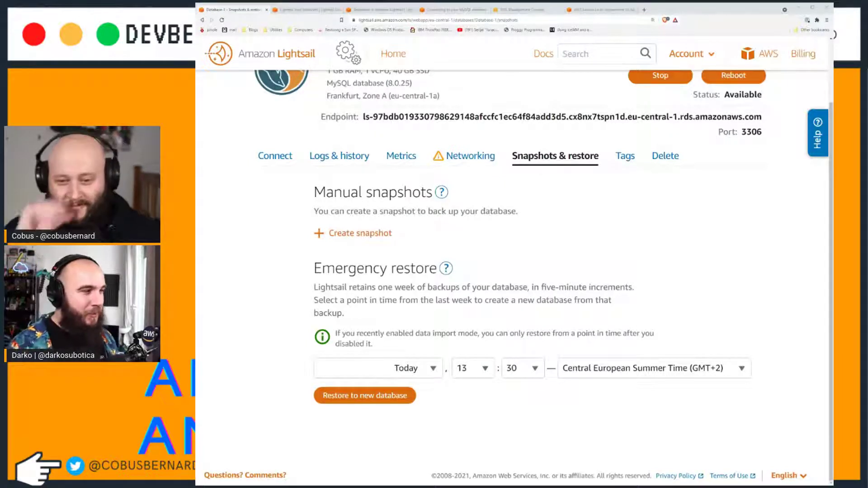
Create a manual snapshot of Database-1 with the default name.
{"action": "left_click", "coordinate": [336, 234]}
{"action": "left_click", "coordinate": [680, 320]}
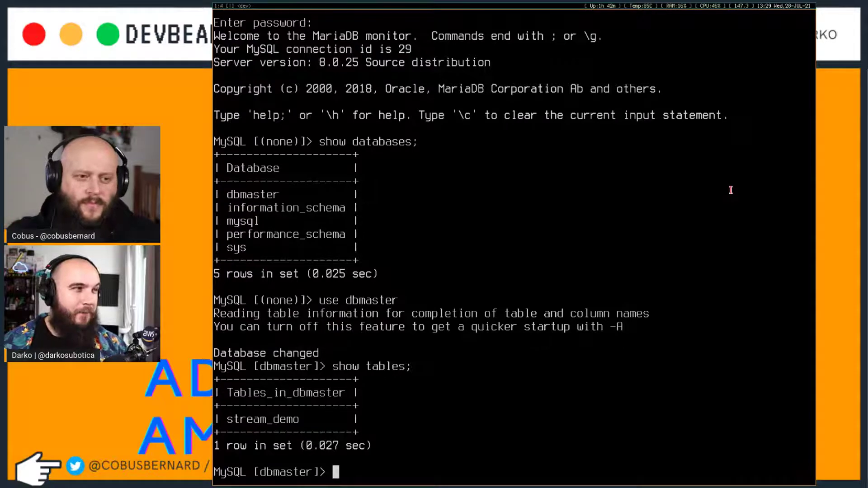
Drop the stream_demo table and run 'show tables;' to confirm dbmaster has no tables left.
{"action": "type", "text": "drop ta"}
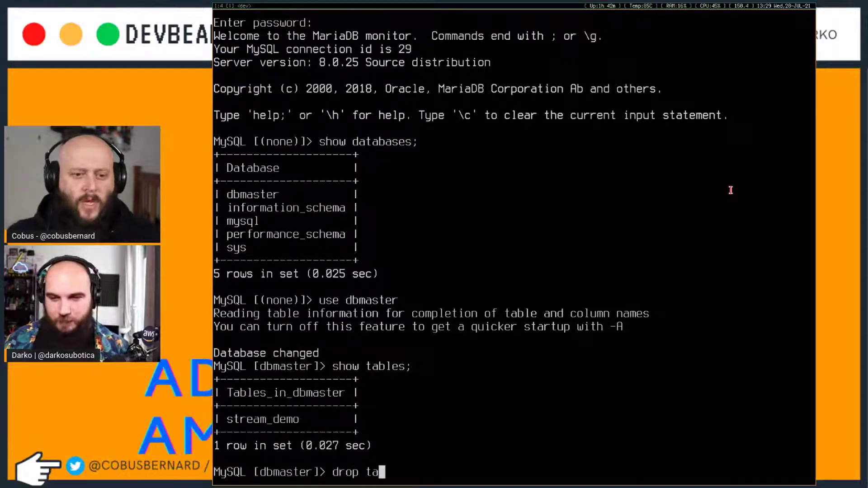
{"action": "type", "text": "ble d"}
{"action": "key", "text": "BackSpace"}
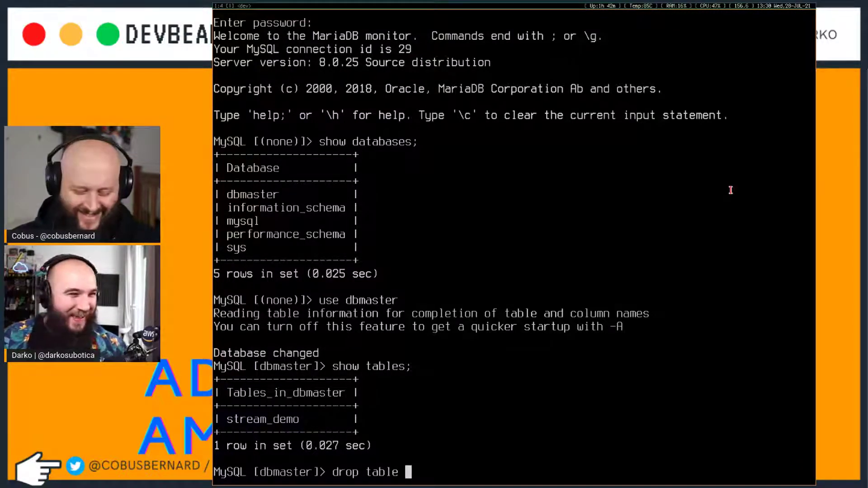
{"action": "type", "text": "stream_demo;"}
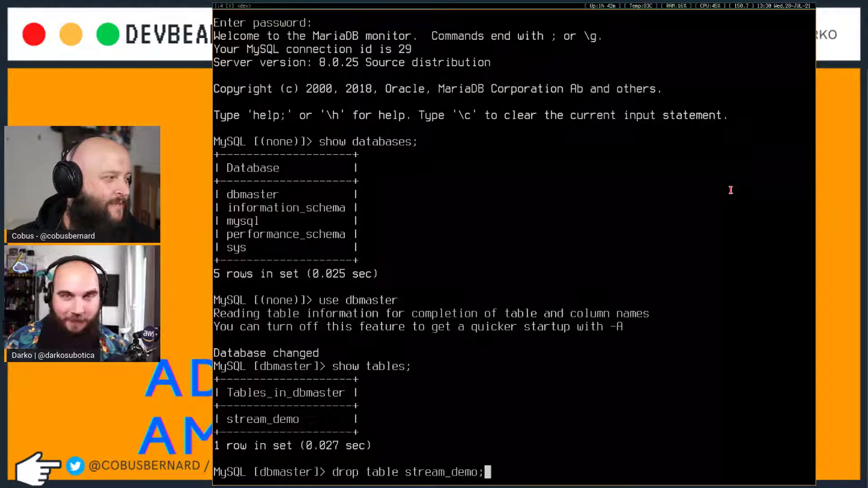
{"action": "key", "text": "Return"}
{"action": "type", "text": "show tables;"}
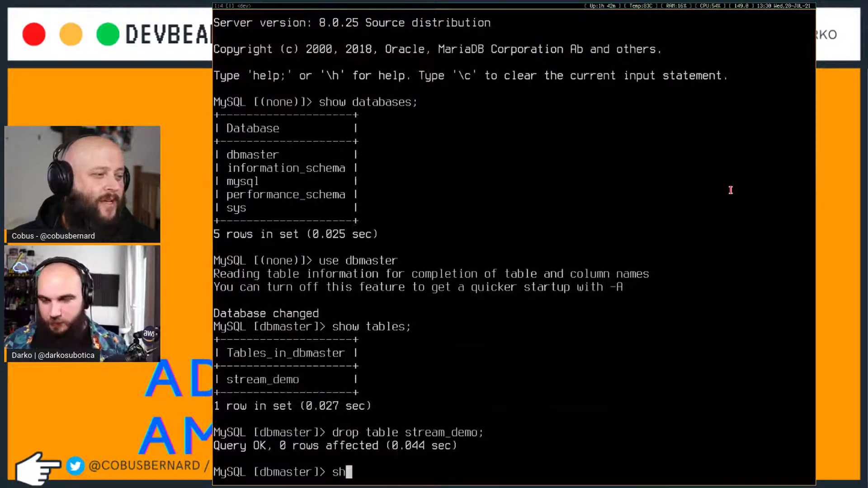
{"action": "key", "text": "Return"}
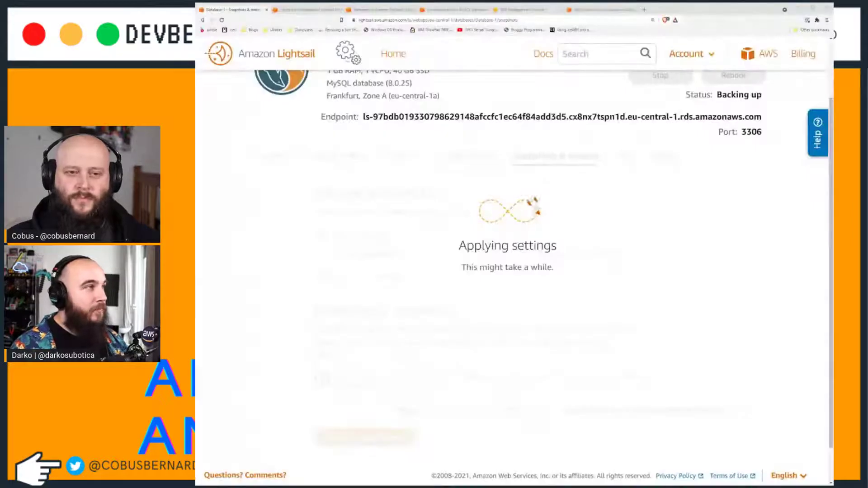
Begin an RDS Create database form up to the master password, then return to Lightsail's Database-1 page.
{"action": "left_click", "coordinate": [510, 10]}
{"action": "left_click", "coordinate": [743, 130]}
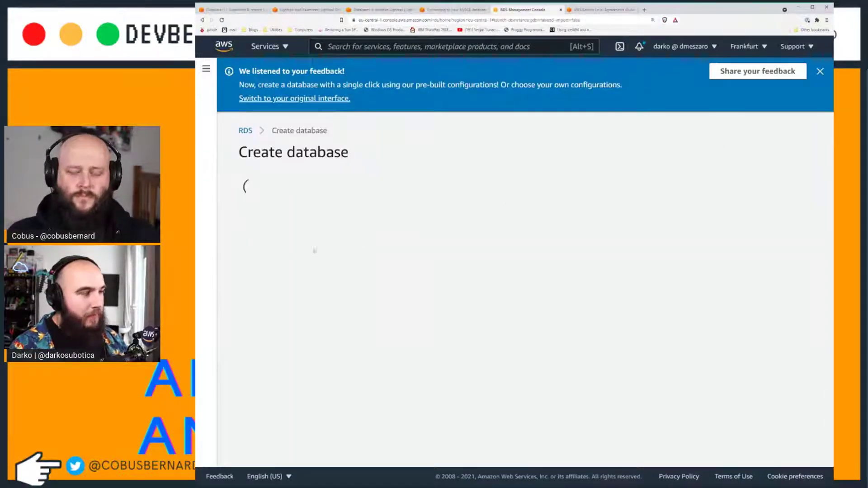
{"action": "scroll", "coordinate": [373, 314], "scroll_direction": "down", "scroll_amount": 10}
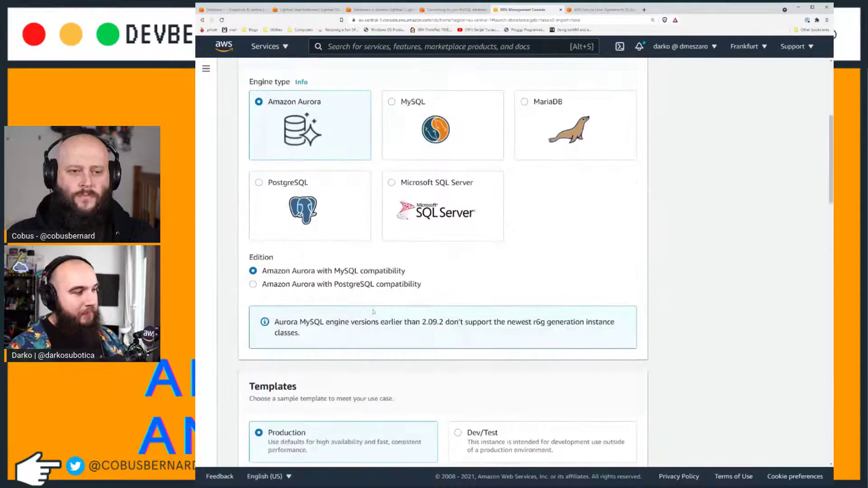
{"action": "scroll", "coordinate": [335, 254], "scroll_direction": "down", "scroll_amount": 4}
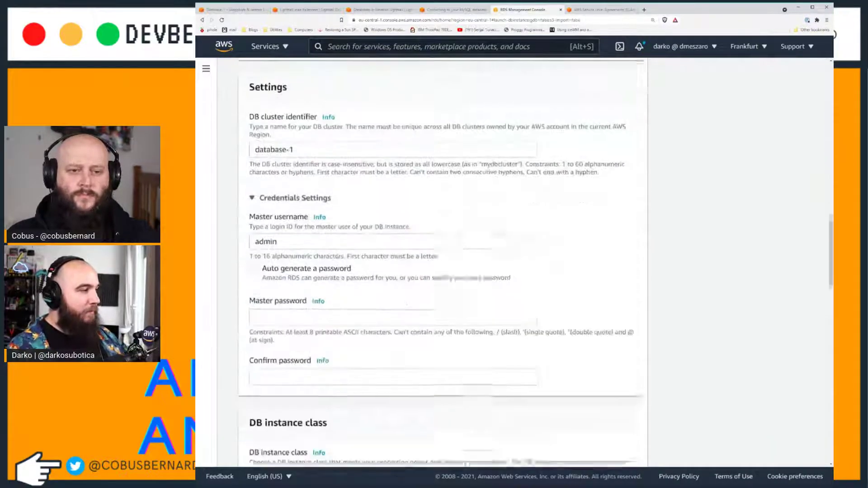
{"action": "left_click", "coordinate": [335, 280]}
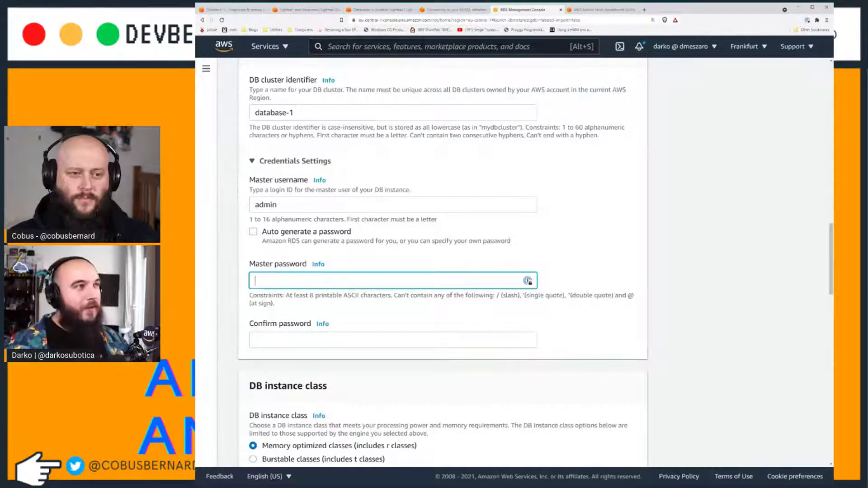
{"action": "key", "text": "alt+Tab"}
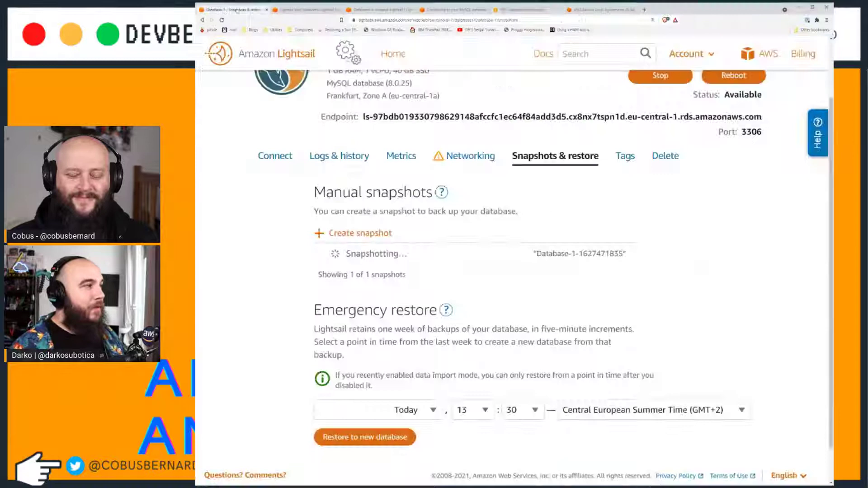
{"action": "left_click", "coordinate": [234, 9]}
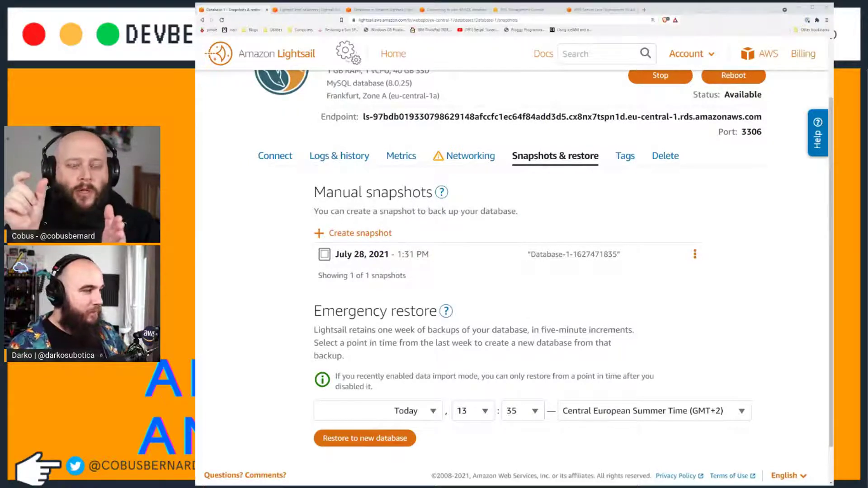
Check the manual snapshot's actions and reload Database-1's Snapshots & restore page.
{"action": "left_click", "coordinate": [533, 411]}
{"action": "left_click", "coordinate": [533, 411]}
{"action": "scroll", "coordinate": [544, 275], "scroll_direction": "down", "scroll_amount": 1}
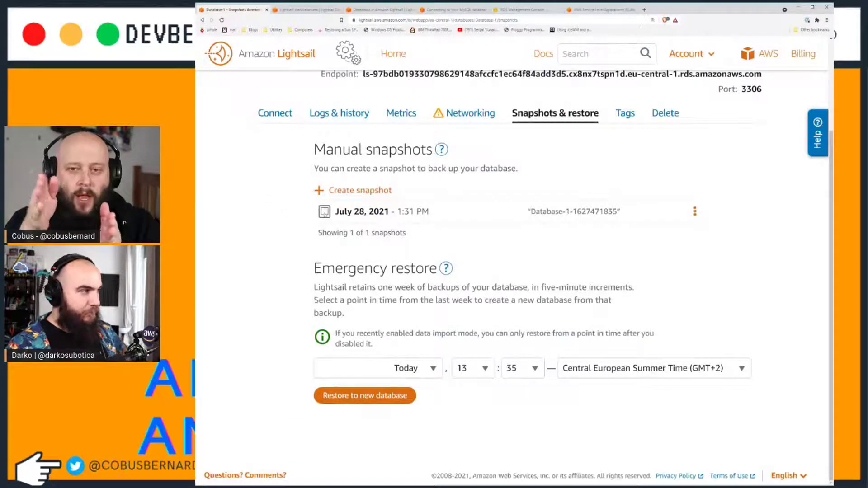
{"action": "scroll", "coordinate": [453, 245], "scroll_direction": "up", "scroll_amount": 3}
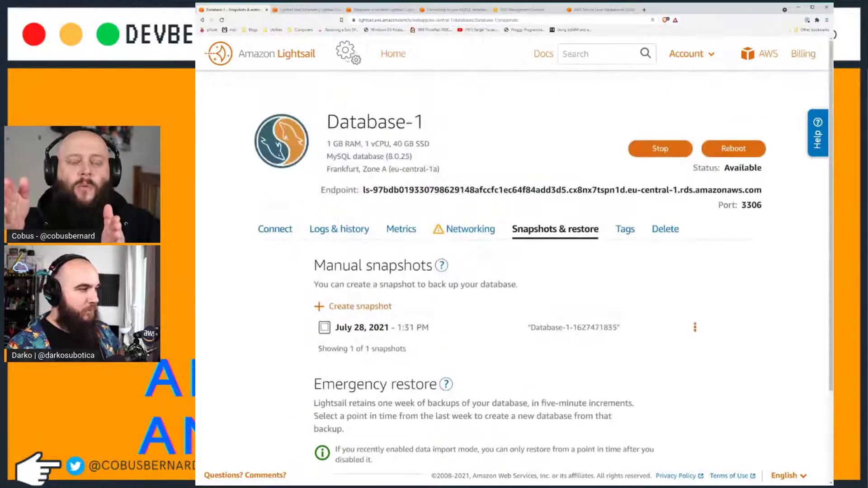
{"action": "left_click", "coordinate": [694, 327]}
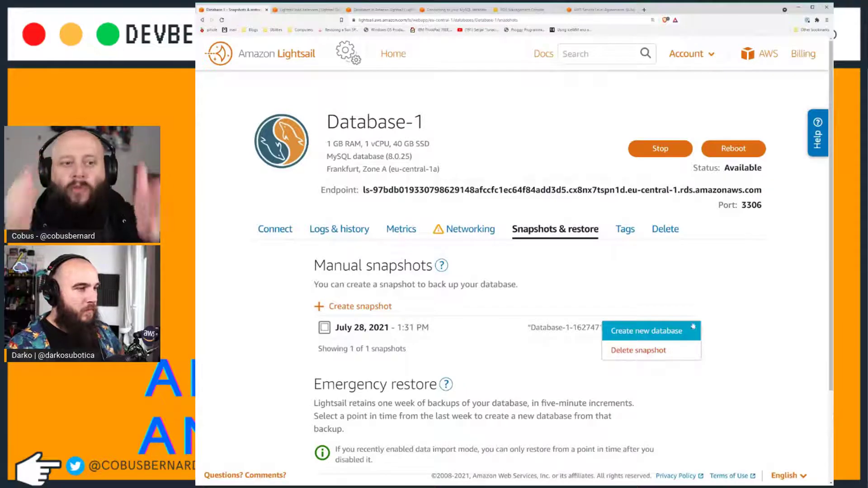
{"action": "left_click", "coordinate": [222, 20]}
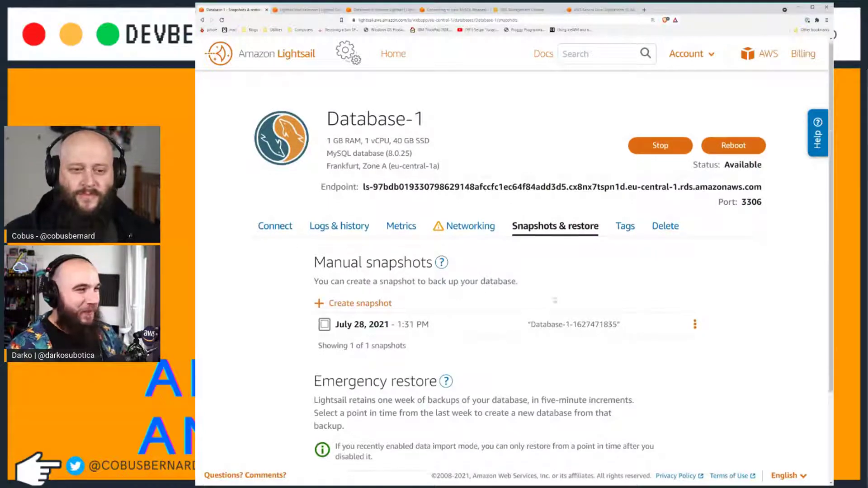
{"action": "scroll", "coordinate": [274, 261], "scroll_direction": "down", "scroll_amount": 3}
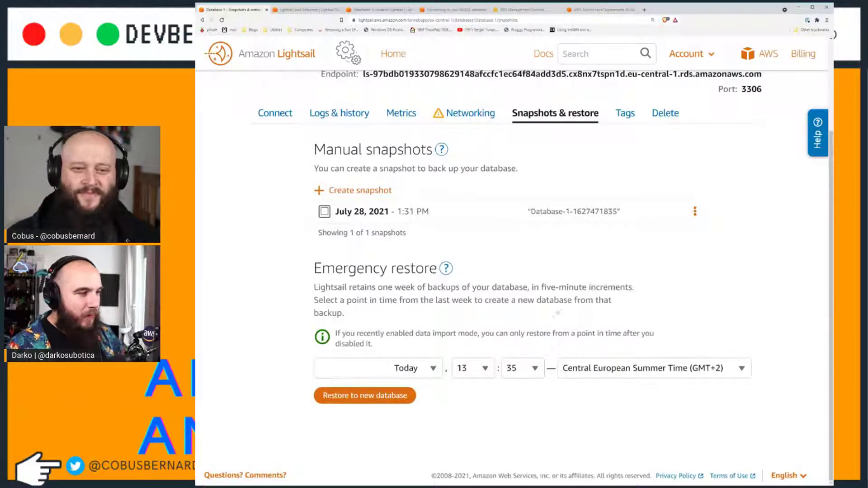
{"action": "scroll", "coordinate": [520, 352], "scroll_direction": "up", "scroll_amount": 1}
{"action": "scroll", "coordinate": [478, 399], "scroll_direction": "down", "scroll_amount": 1}
Set the emergency restore point to Today 13:25 Central European Summer Time.
{"action": "left_click", "coordinate": [533, 371]}
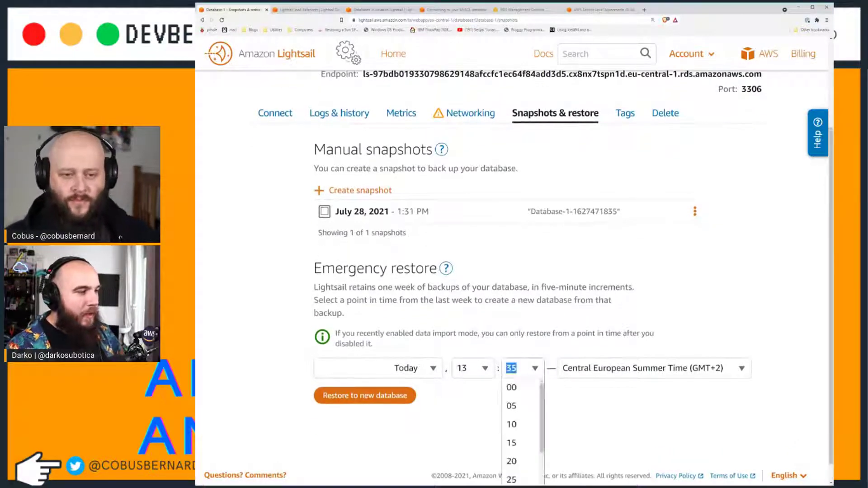
{"action": "scroll", "coordinate": [526, 398], "scroll_direction": "down", "scroll_amount": 1}
{"action": "left_click", "coordinate": [643, 425]}
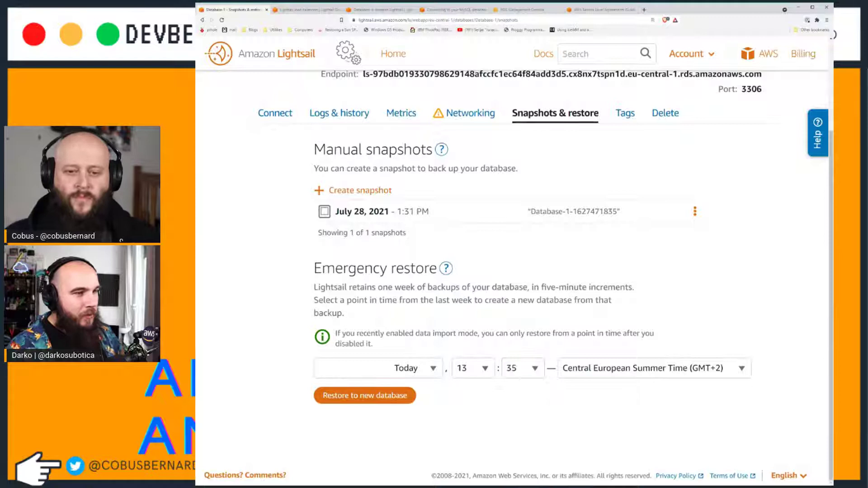
{"action": "left_click", "coordinate": [535, 369]}
{"action": "scroll", "coordinate": [542, 309], "scroll_direction": "down", "scroll_amount": 1}
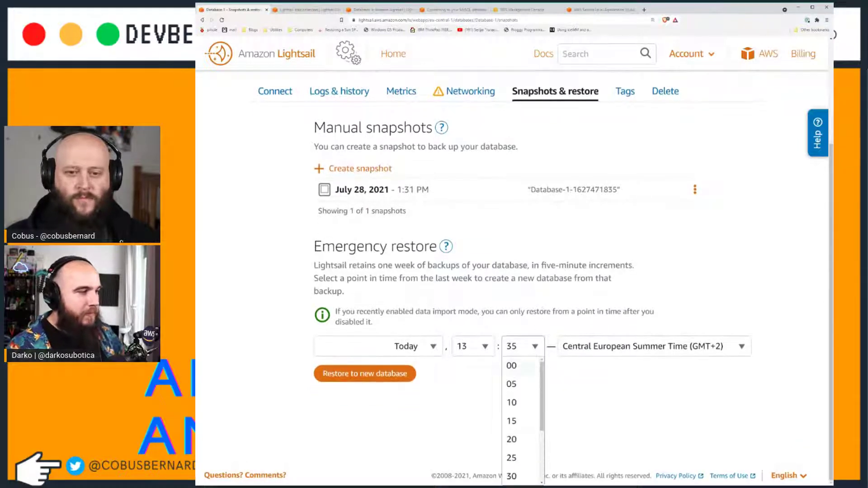
{"action": "scroll", "coordinate": [513, 435], "scroll_direction": "down", "scroll_amount": 3}
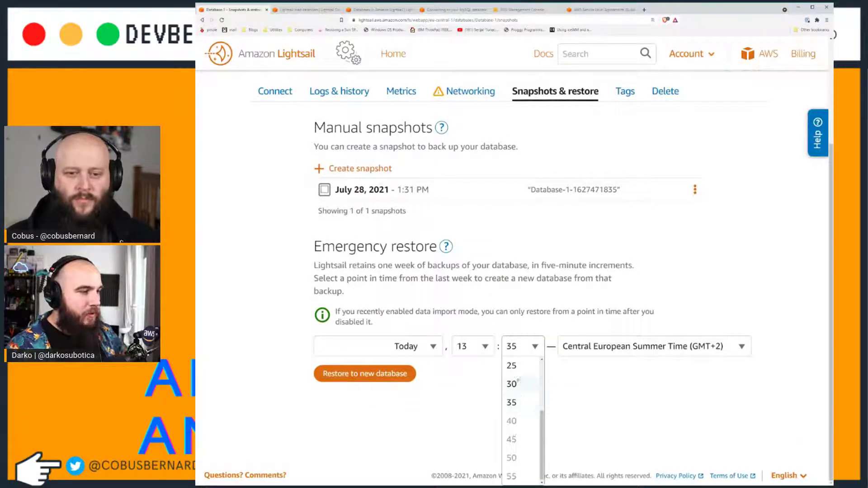
{"action": "left_click", "coordinate": [512, 366]}
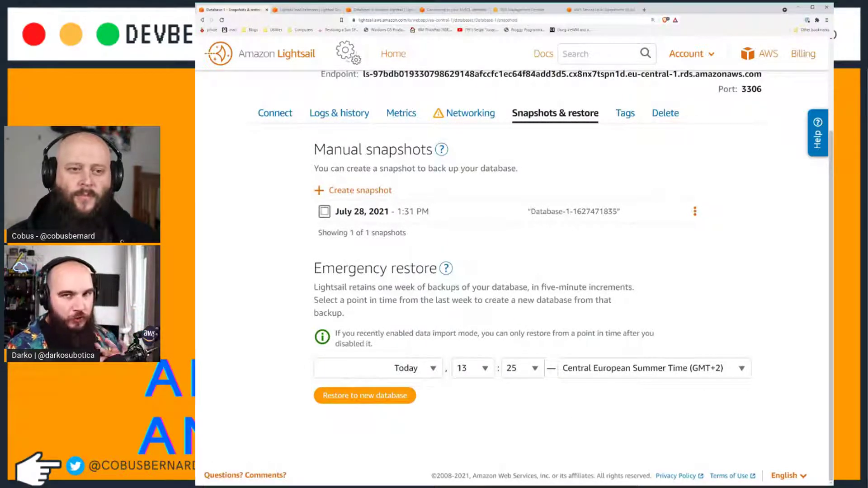
Restore Database-1's backup into a new database named Database-2-restored.
{"action": "left_click", "coordinate": [365, 395]}
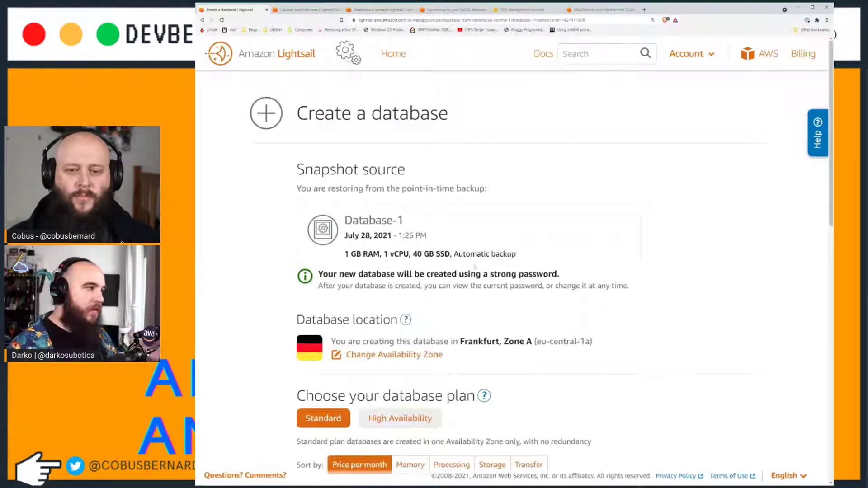
{"action": "scroll", "coordinate": [483, 322], "scroll_direction": "down", "scroll_amount": 8}
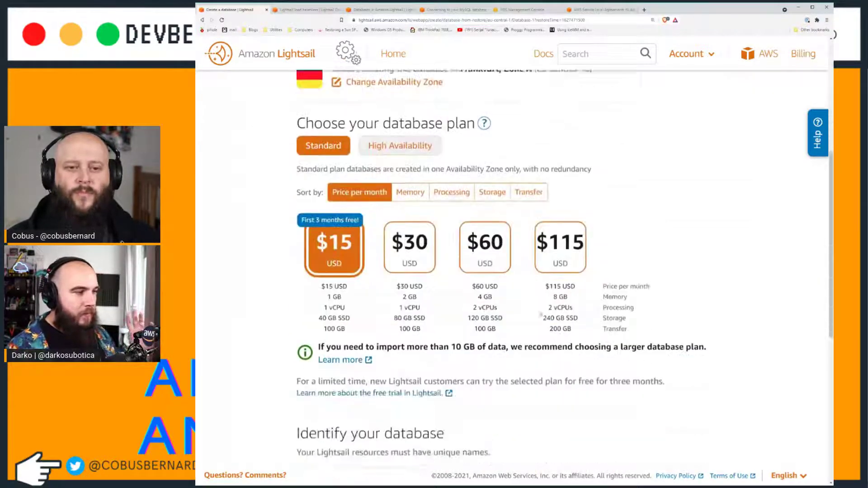
{"action": "scroll", "coordinate": [483, 323], "scroll_direction": "down", "scroll_amount": 3}
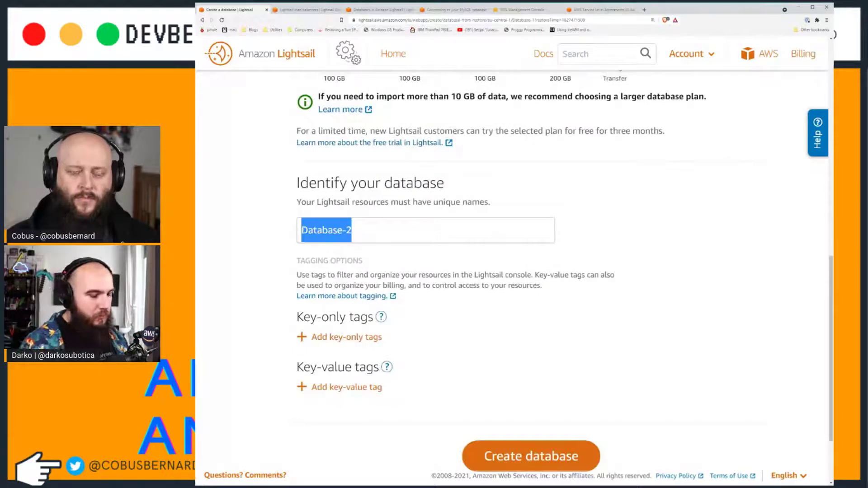
{"action": "left_click", "coordinate": [352, 230]}
{"action": "type", "text": "-restored"}
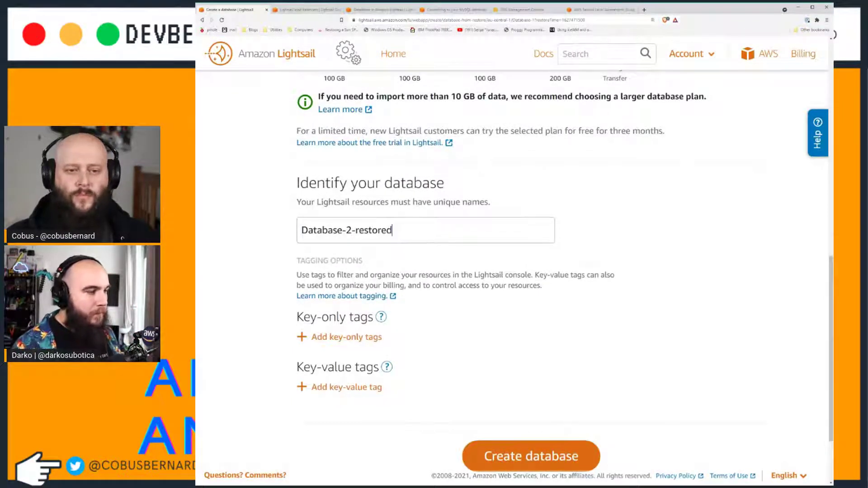
{"action": "left_click", "coordinate": [551, 456]}
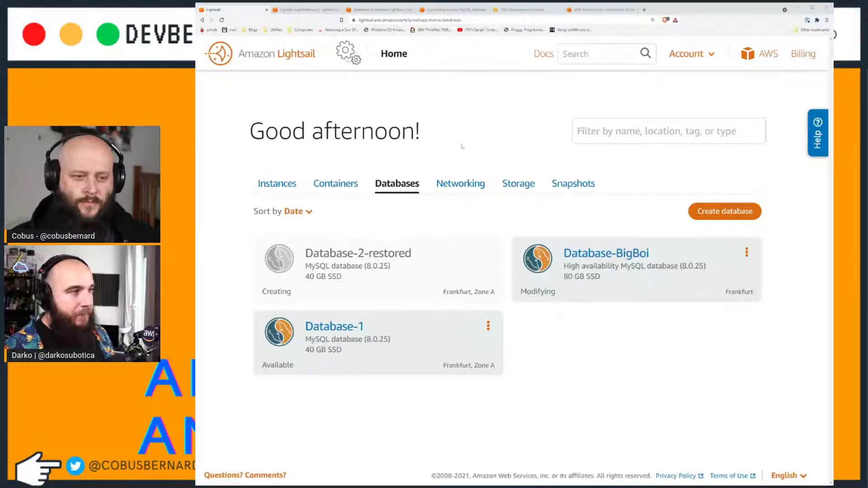
Go to Networking and highlight the Static IP and Distribution (CDN) descriptions while explaining them.
{"action": "left_click", "coordinate": [473, 185]}
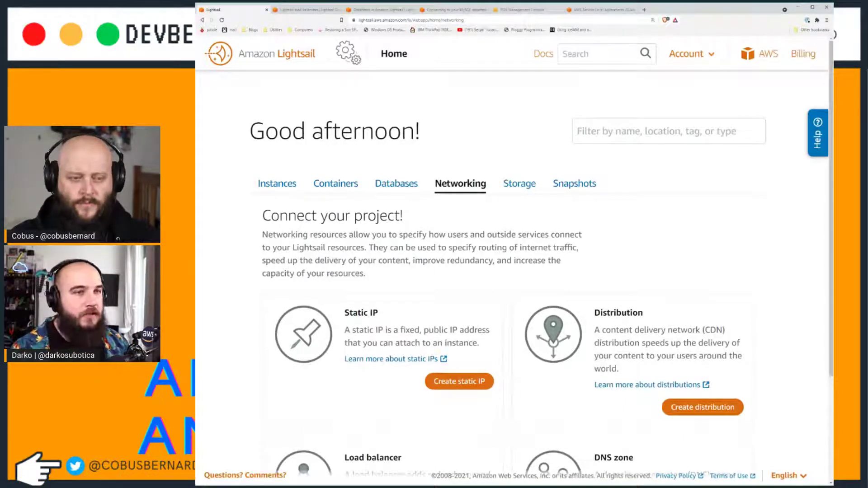
{"action": "scroll", "coordinate": [514, 271], "scroll_direction": "down", "scroll_amount": 2}
{"action": "scroll", "coordinate": [514, 271], "scroll_direction": "down", "scroll_amount": 3}
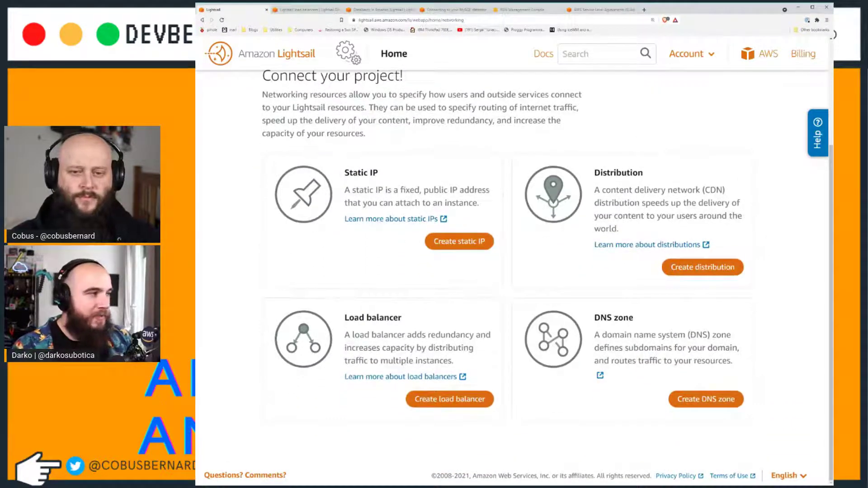
{"action": "left_click_drag", "start_coordinate": [343, 171], "coordinate": [480, 205]}
{"action": "left_click", "coordinate": [481, 206]}
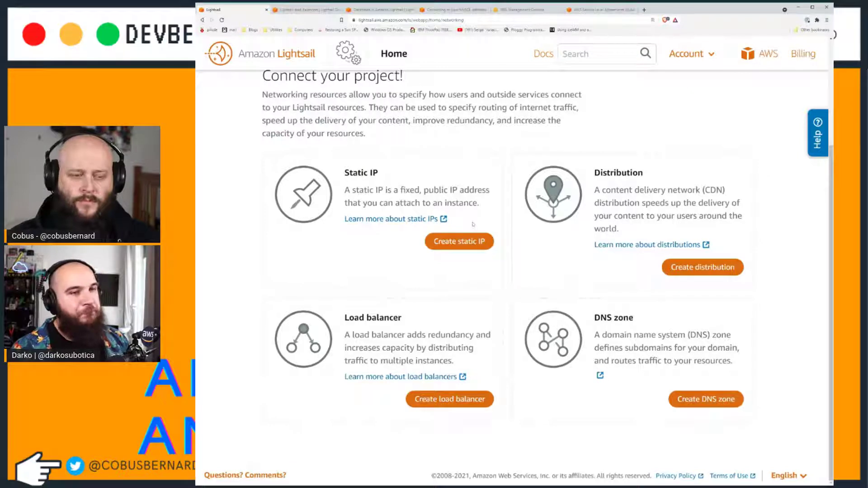
{"action": "left_click_drag", "start_coordinate": [593, 190], "coordinate": [619, 229]}
{"action": "left_click", "coordinate": [619, 228]}
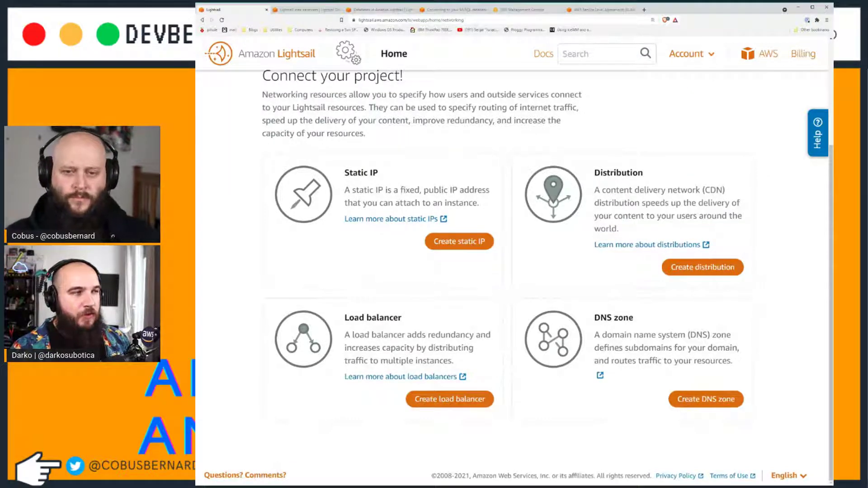
{"action": "left_click_drag", "start_coordinate": [624, 190], "coordinate": [696, 216]}
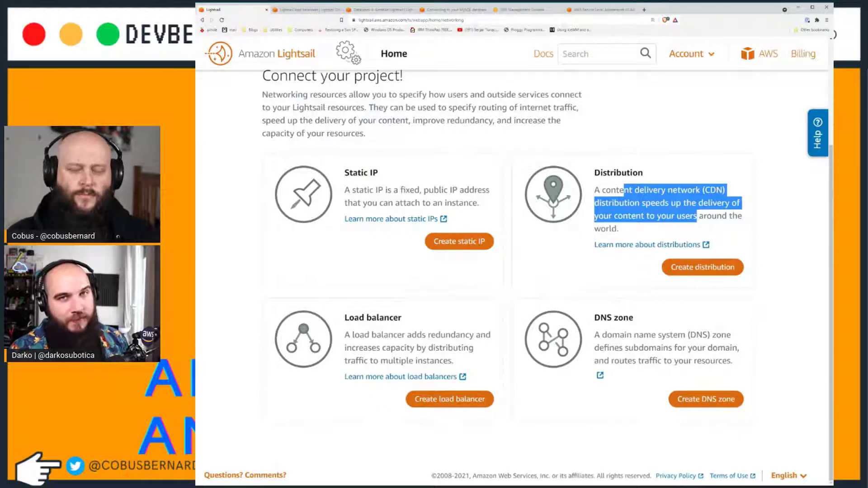
{"action": "left_click", "coordinate": [696, 216]}
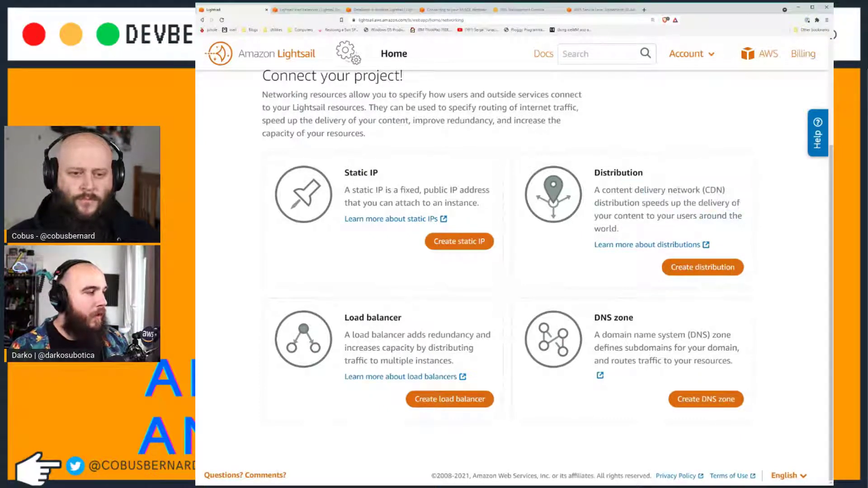
Highlight the Load balancer and DNS zone descriptions, marking the word 'traffic'.
{"action": "left_click_drag", "start_coordinate": [359, 334], "coordinate": [433, 348]}
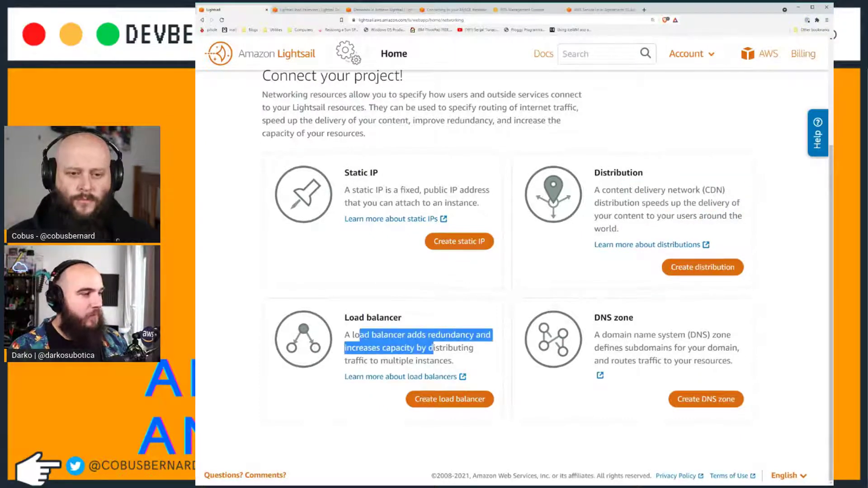
{"action": "left_click", "coordinate": [433, 357]}
{"action": "left_click_drag", "start_coordinate": [344, 334], "coordinate": [455, 360]}
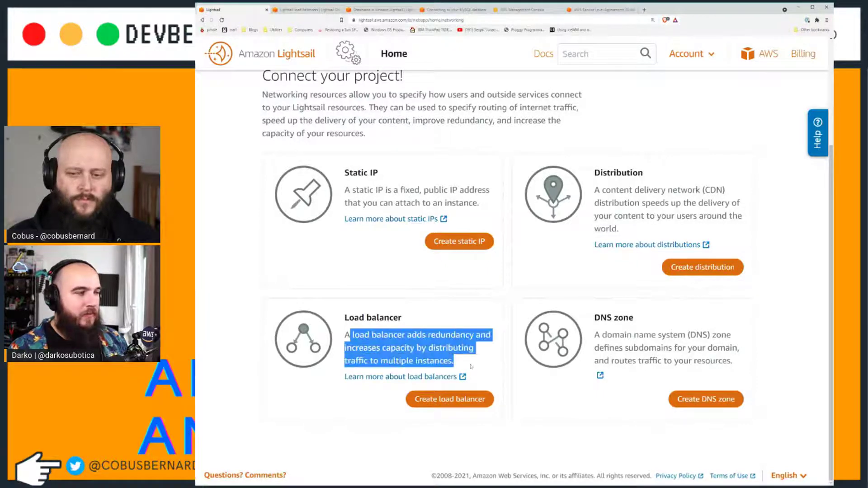
{"action": "left_click", "coordinate": [461, 366]}
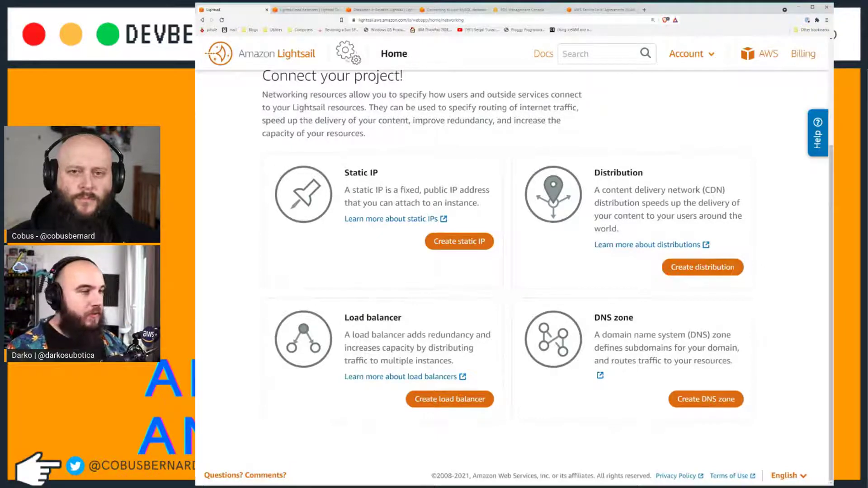
{"action": "left_click_drag", "start_coordinate": [600, 336], "coordinate": [698, 348]}
{"action": "left_click", "coordinate": [642, 371]}
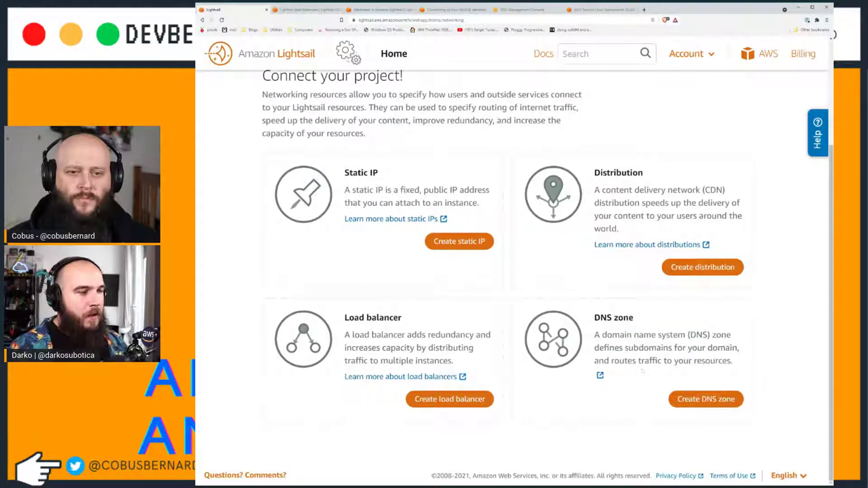
{"action": "double_click", "coordinate": [649, 361]}
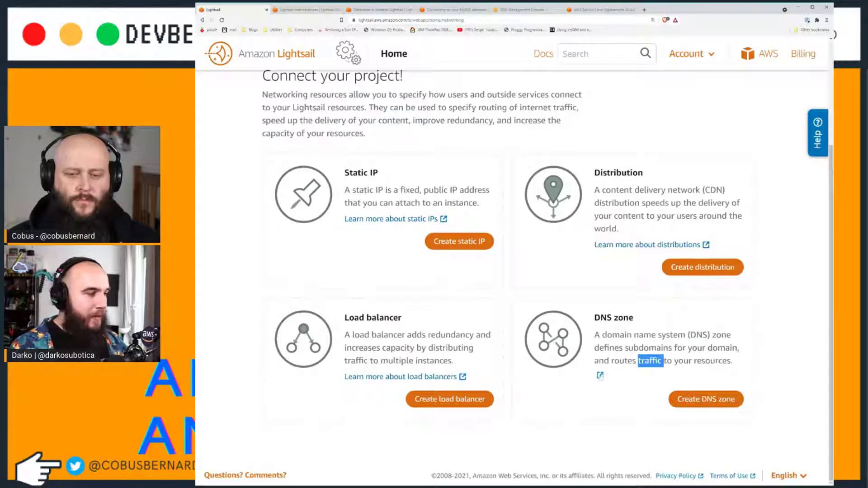
{"action": "left_click", "coordinate": [610, 380]}
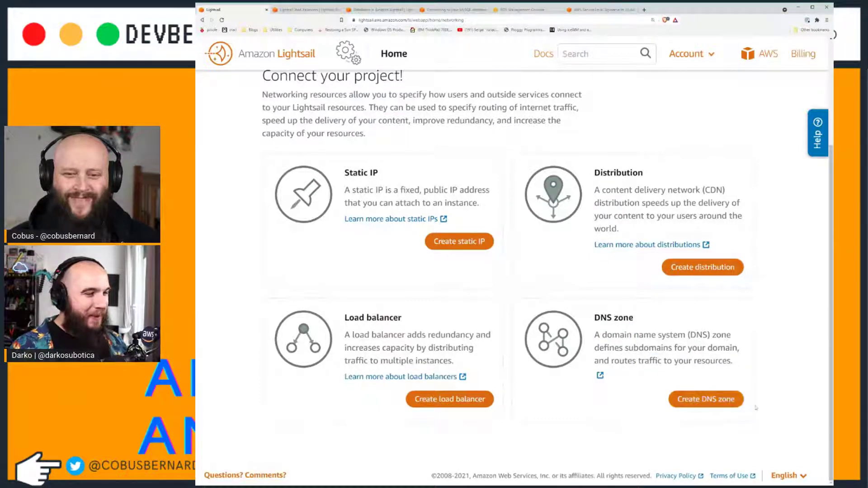
Review the Create DNS zone form and its validation for an empty domain field.
{"action": "left_click", "coordinate": [725, 403]}
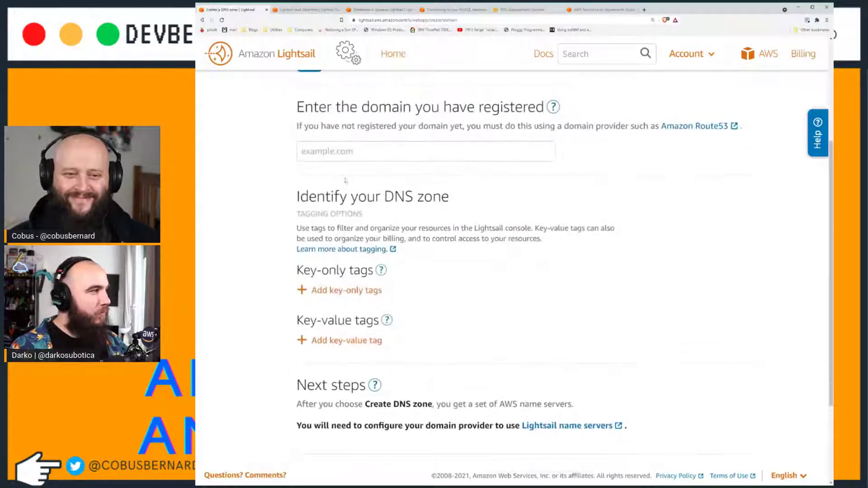
{"action": "scroll", "coordinate": [532, 352], "scroll_direction": "down", "scroll_amount": 4}
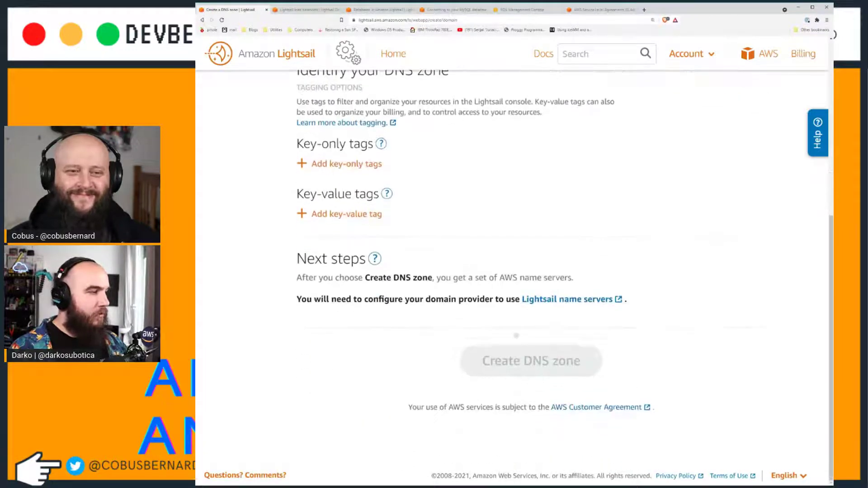
{"action": "scroll", "coordinate": [538, 344], "scroll_direction": "up", "scroll_amount": 2}
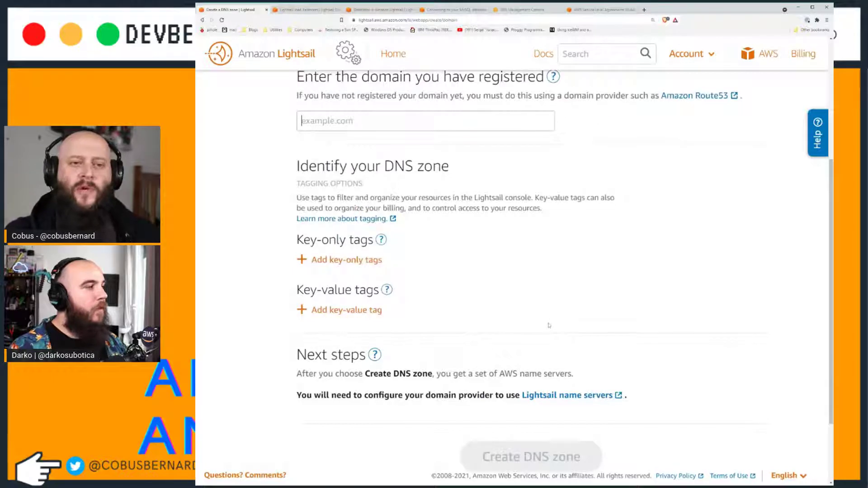
{"action": "scroll", "coordinate": [549, 325], "scroll_direction": "up", "scroll_amount": 3}
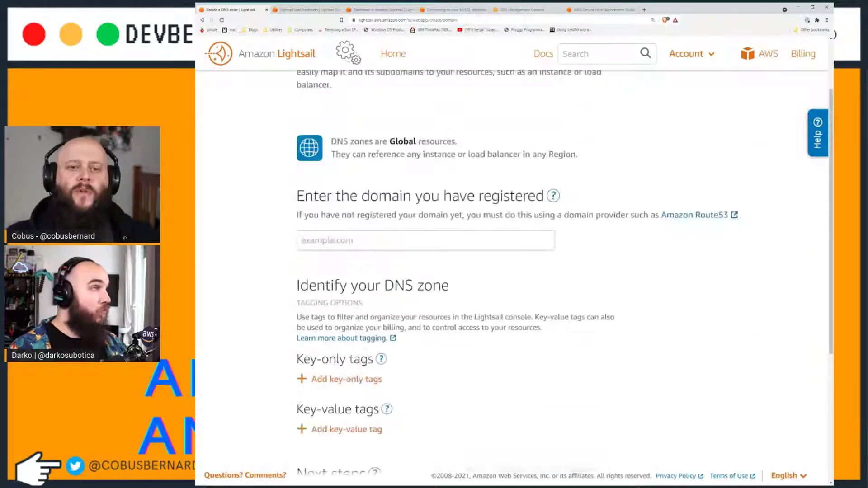
{"action": "scroll", "coordinate": [604, 401], "scroll_direction": "down", "scroll_amount": 3}
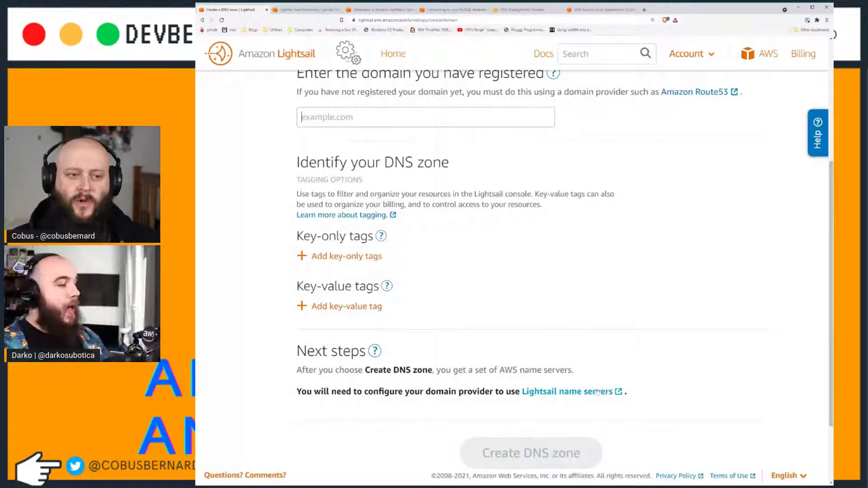
{"action": "left_click", "coordinate": [595, 393]}
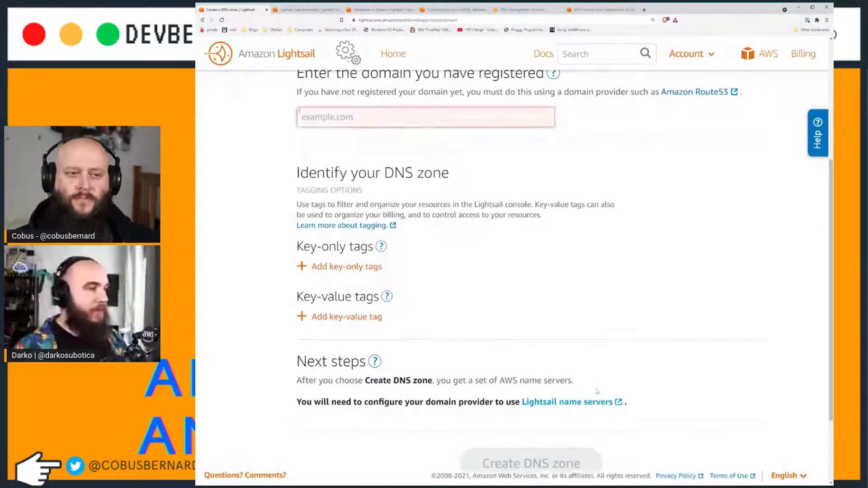
Open the Lightsail name servers guide in a new tab, then go back to Networking.
{"action": "scroll", "coordinate": [521, 272], "scroll_direction": "down", "scroll_amount": 3}
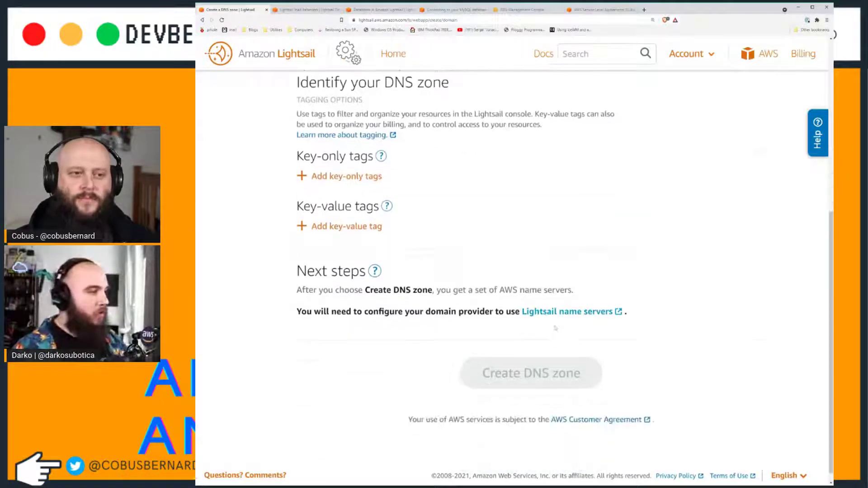
{"action": "left_click", "coordinate": [567, 305]}
{"action": "scroll", "coordinate": [425, 176], "scroll_direction": "down", "scroll_amount": 10}
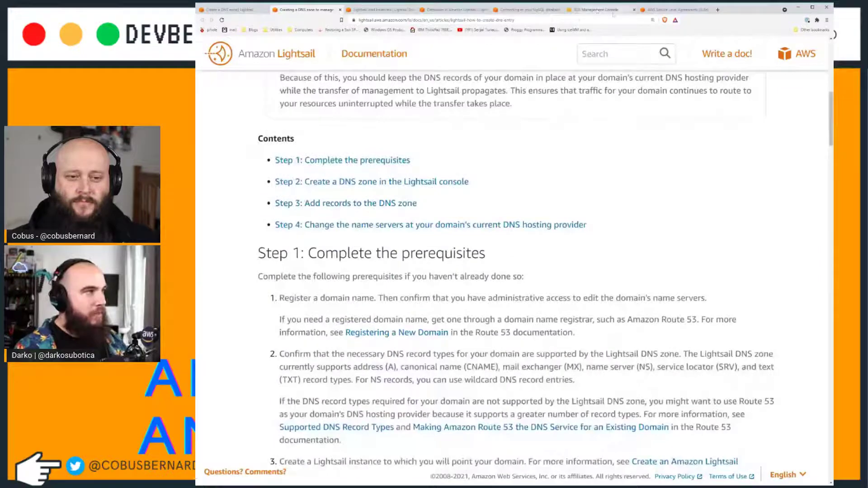
{"action": "left_click", "coordinate": [596, 9]}
{"action": "left_click", "coordinate": [233, 9]}
{"action": "scroll", "coordinate": [513, 271], "scroll_direction": "up", "scroll_amount": 7}
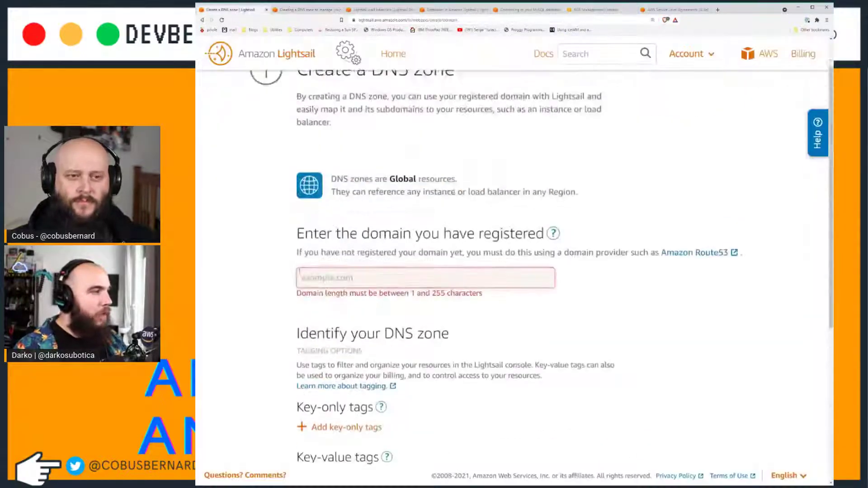
{"action": "key", "text": "alt+Left"}
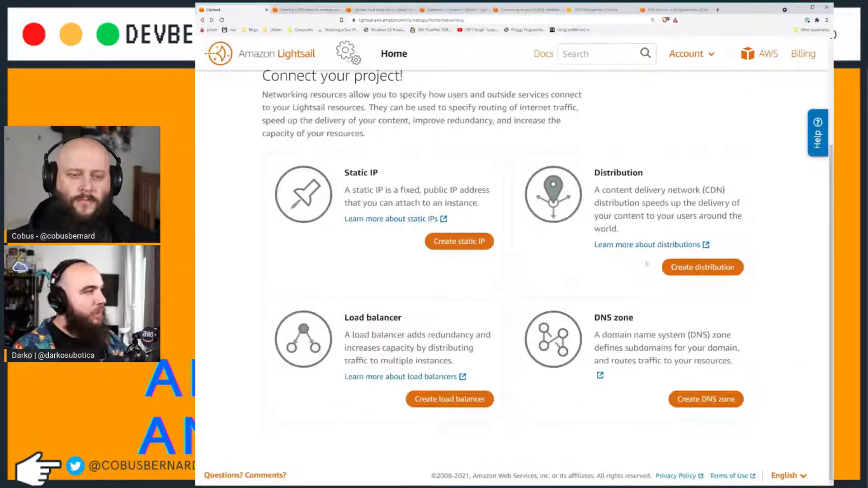
Check the distribution form's Frankfurt origins, find none available, and leave for Lightsail Home.
{"action": "left_click", "coordinate": [704, 271]}
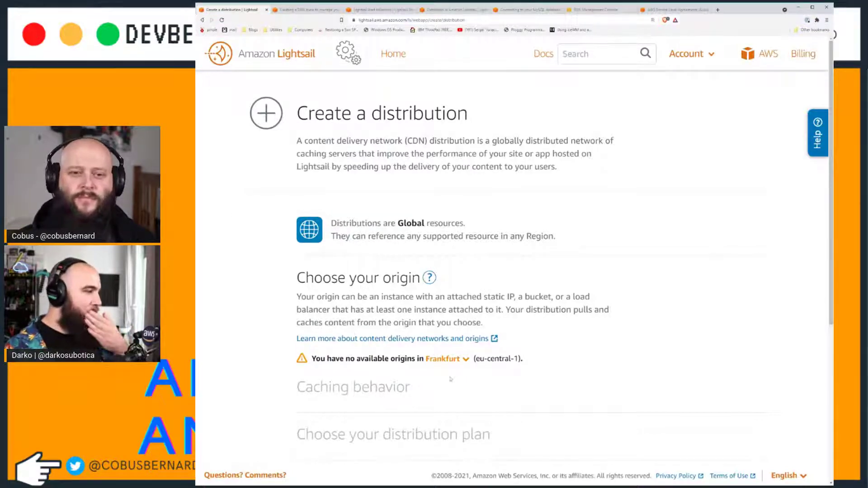
{"action": "left_click", "coordinate": [454, 359]}
{"action": "left_click", "coordinate": [455, 361]}
{"action": "scroll", "coordinate": [459, 317], "scroll_direction": "down", "scroll_amount": 3}
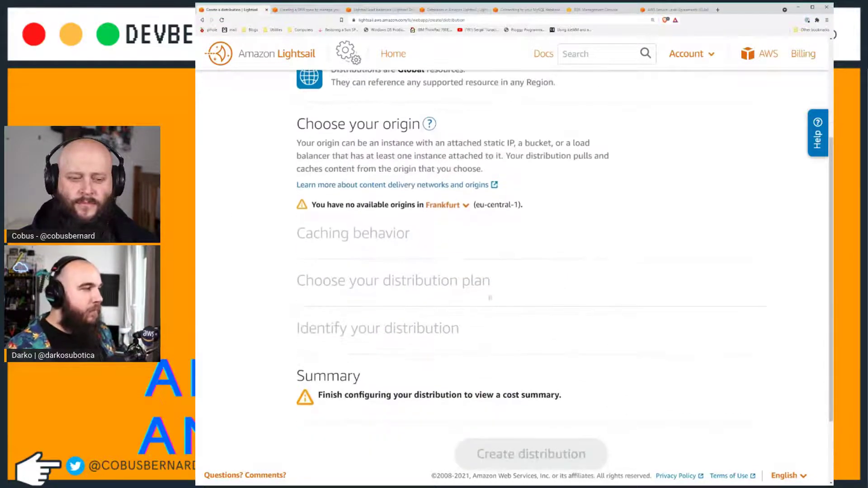
{"action": "left_click", "coordinate": [463, 211]}
{"action": "left_click", "coordinate": [622, 213]}
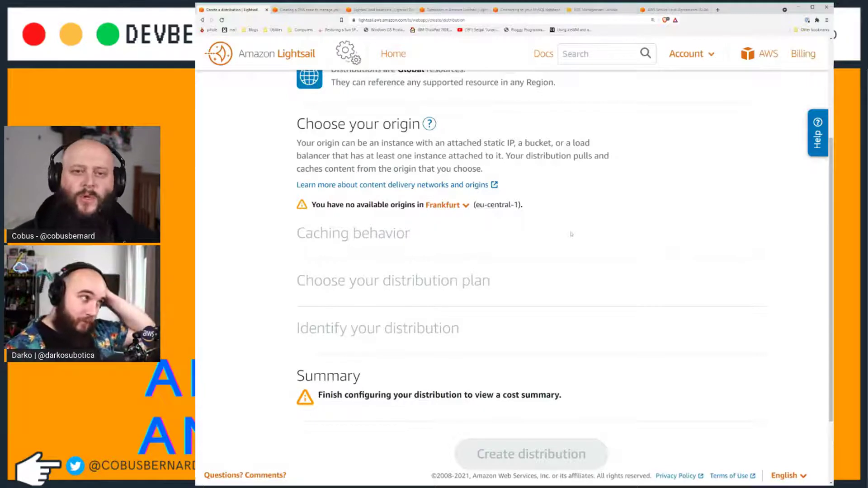
{"action": "left_click", "coordinate": [298, 10]}
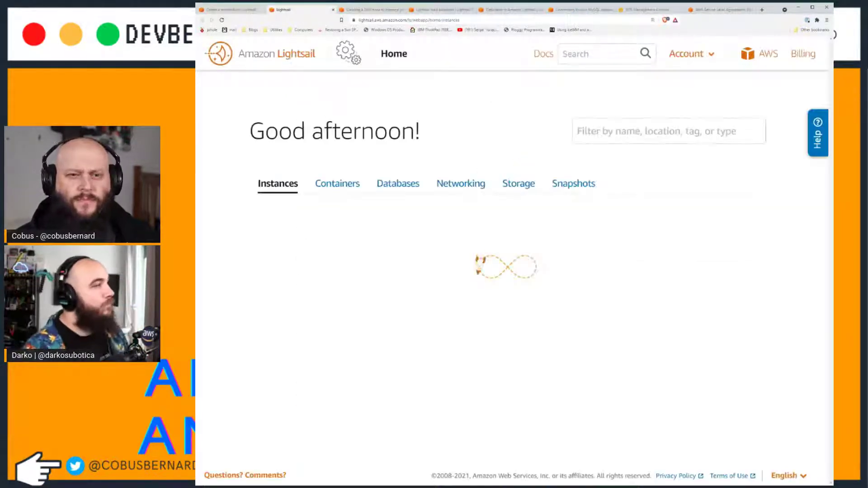
Create WordPress-1 with the default WordPress blueprint and $3.5 plan (512 MB, 1 vCPU, 20 GB).
{"action": "left_click", "coordinate": [507, 293]}
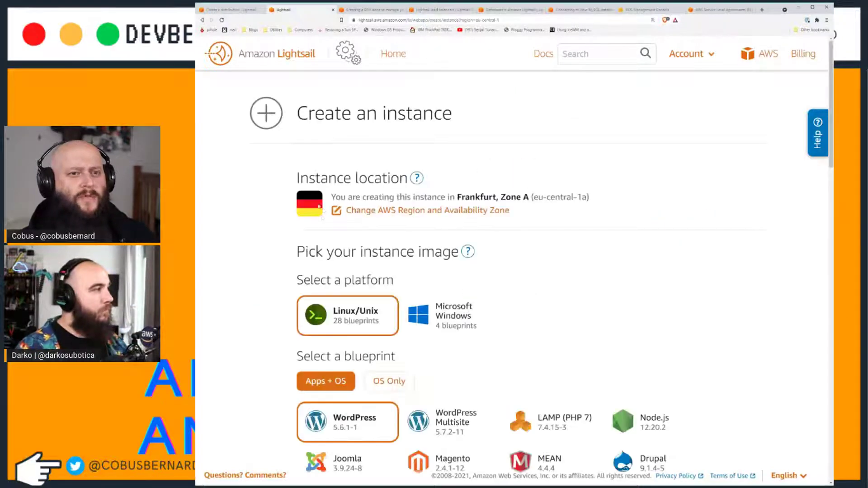
{"action": "scroll", "coordinate": [356, 329], "scroll_direction": "down", "scroll_amount": 1}
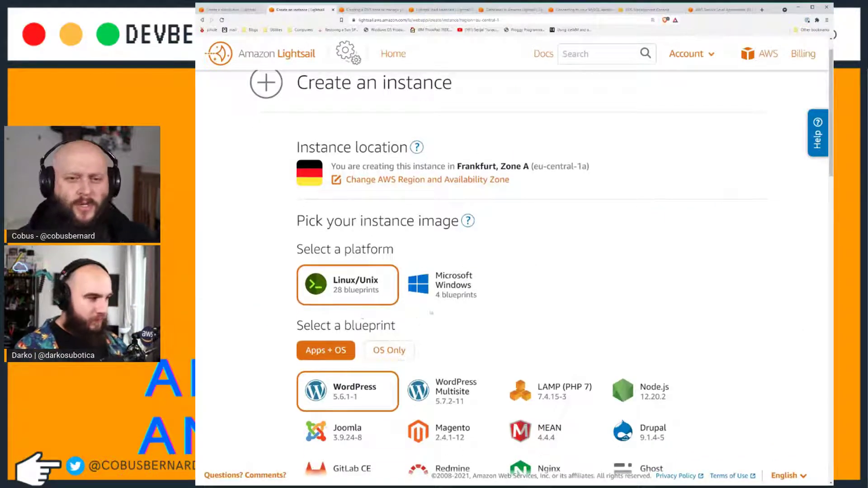
{"action": "scroll", "coordinate": [449, 290], "scroll_direction": "down", "scroll_amount": 5}
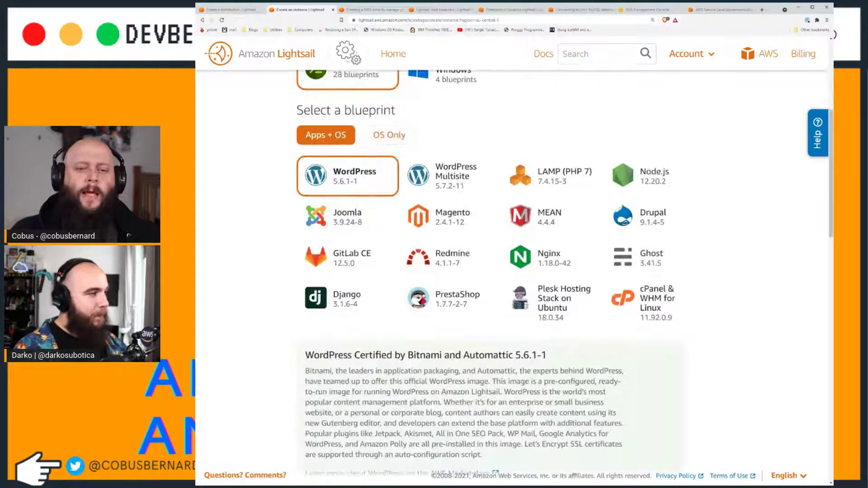
{"action": "scroll", "coordinate": [516, 307], "scroll_direction": "down", "scroll_amount": 9}
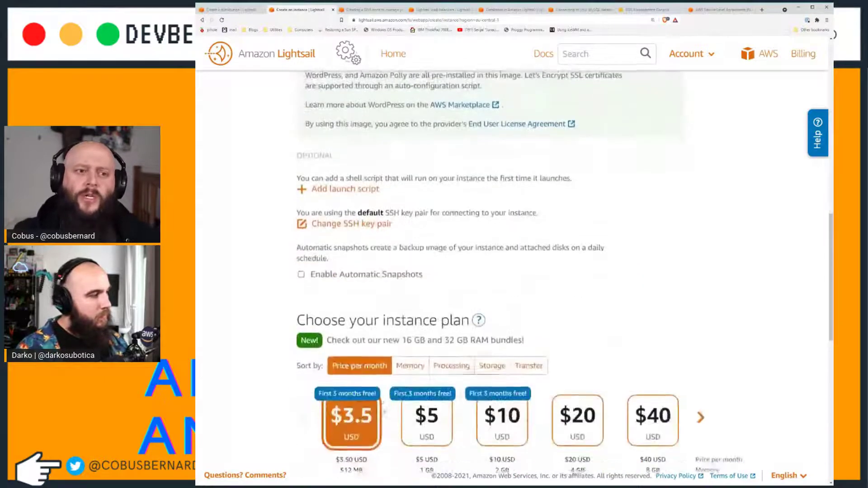
{"action": "scroll", "coordinate": [478, 459], "scroll_direction": "down", "scroll_amount": 12}
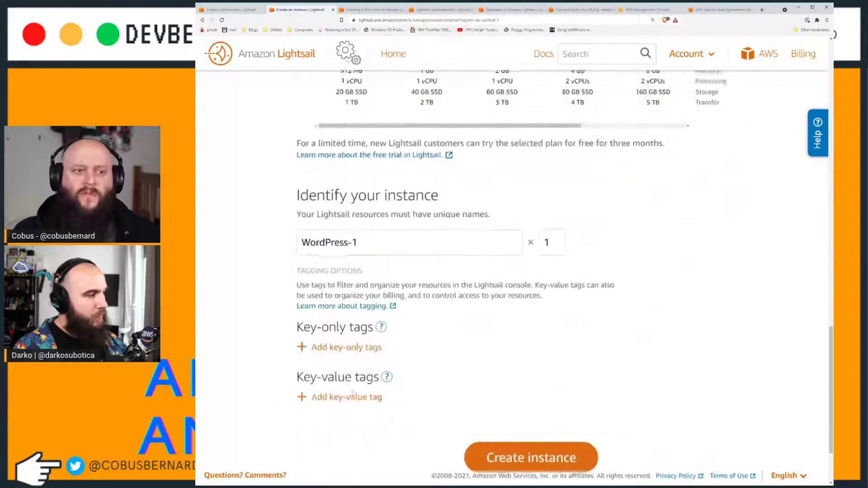
{"action": "left_click", "coordinate": [478, 458]}
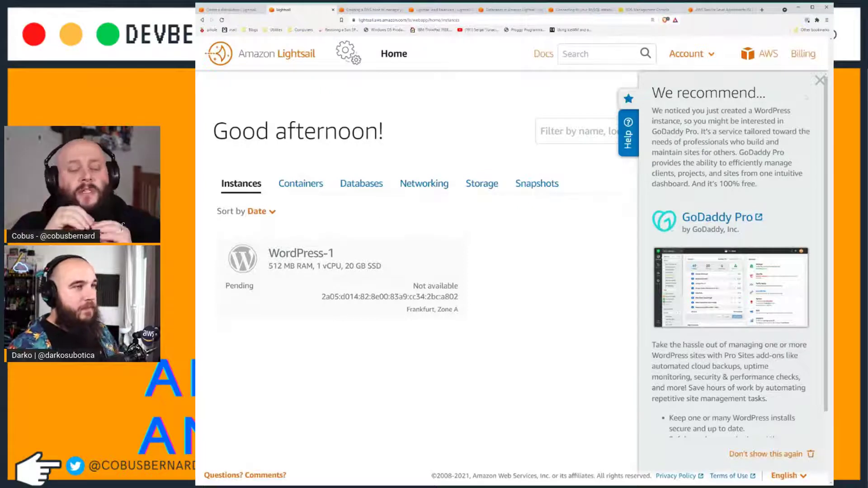
Dismiss the GoDaddy panel and check Databases and Instances: Database-2-restored creating, WordPress-1 pending.
{"action": "left_click", "coordinate": [819, 80]}
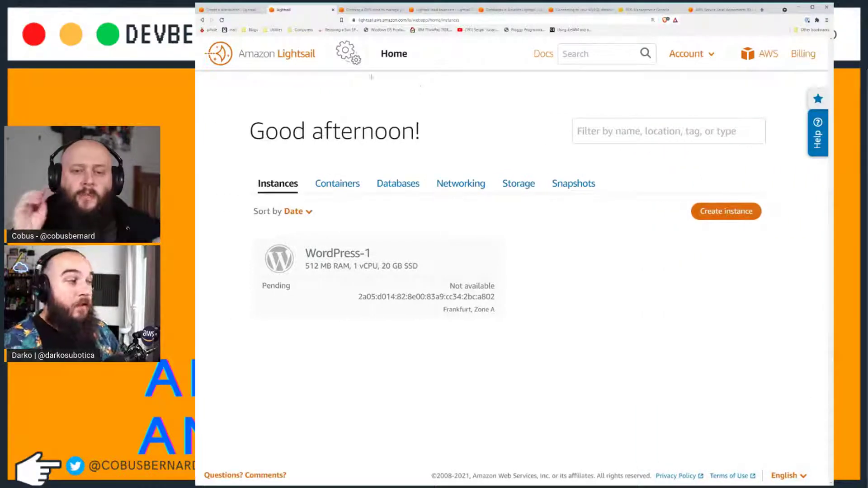
{"action": "left_click", "coordinate": [406, 189]}
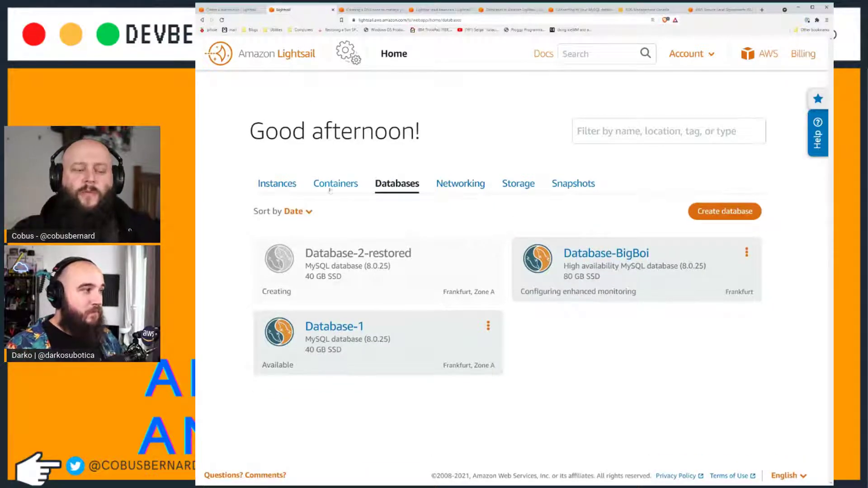
{"action": "left_click", "coordinate": [282, 186]}
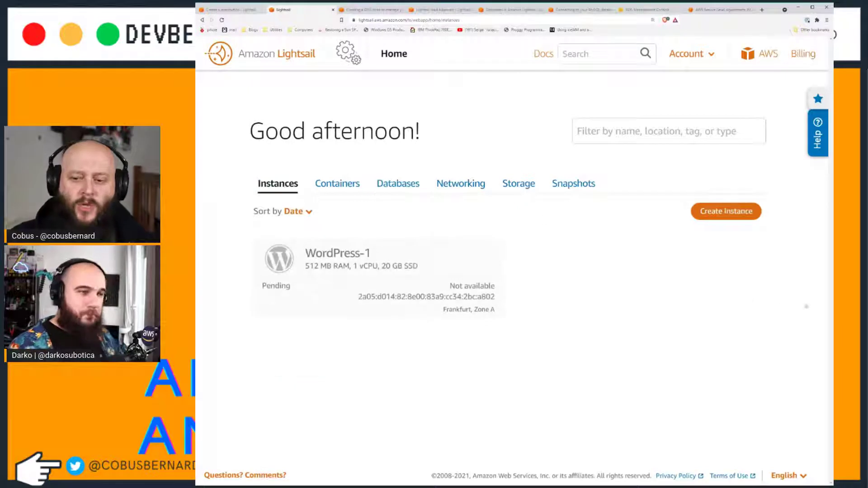
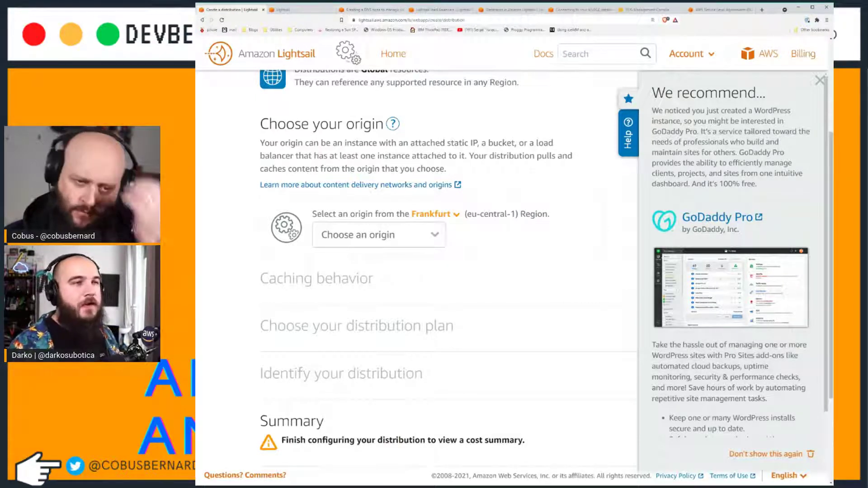
Dismiss the recommendation panel and look over the distribution form.
{"action": "left_click", "coordinate": [819, 82]}
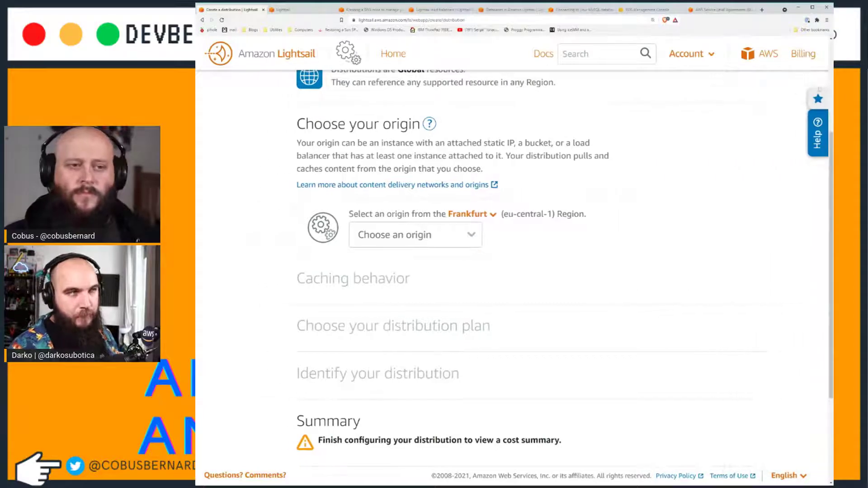
{"action": "scroll", "coordinate": [402, 103], "scroll_direction": "up", "scroll_amount": 4}
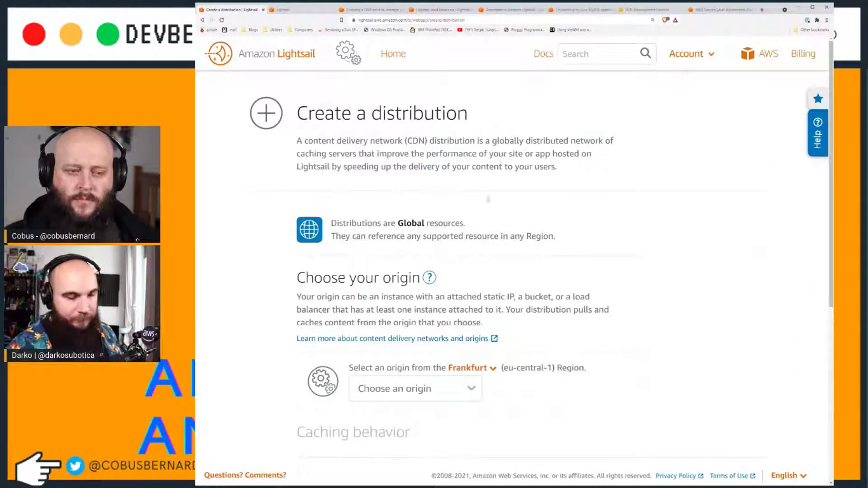
{"action": "scroll", "coordinate": [360, 183], "scroll_direction": "down", "scroll_amount": 2}
{"action": "scroll", "coordinate": [360, 184], "scroll_direction": "up", "scroll_amount": 2}
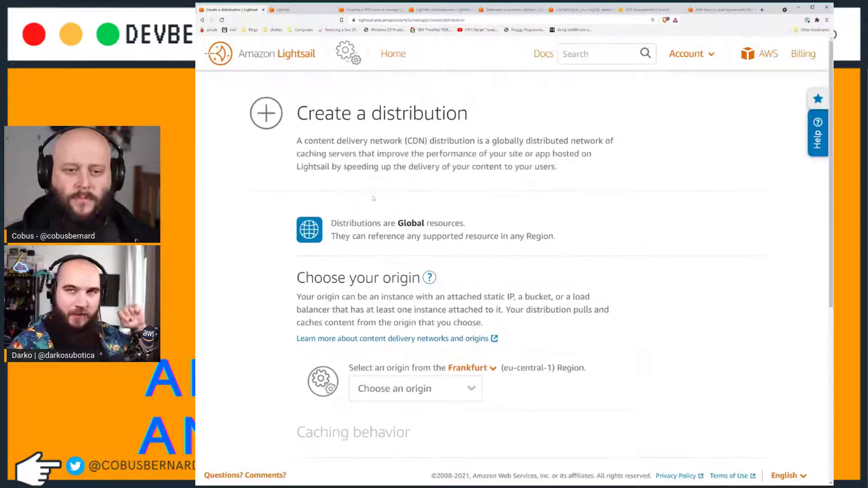
{"action": "scroll", "coordinate": [371, 204], "scroll_direction": "down", "scroll_amount": 3}
{"action": "scroll", "coordinate": [371, 205], "scroll_direction": "down", "scroll_amount": 1}
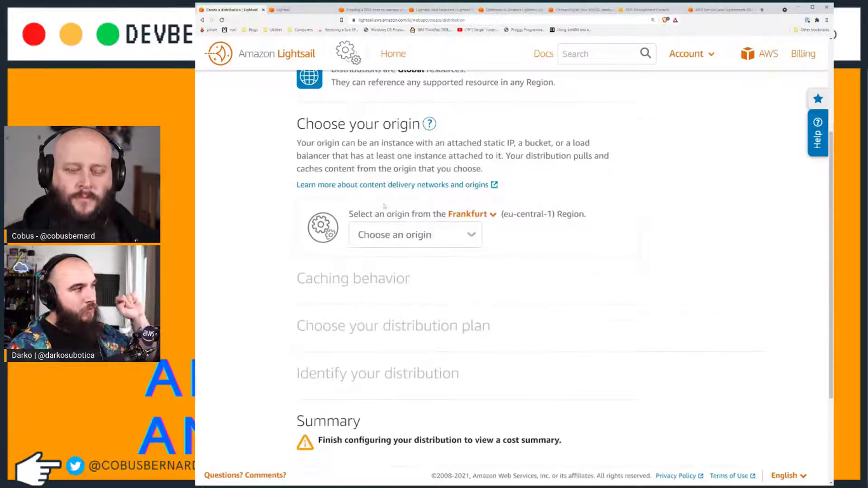
Choose WordPress-1 as the origin, noting its static IP warning, then return to Lightsail home.
{"action": "left_click", "coordinate": [406, 201]}
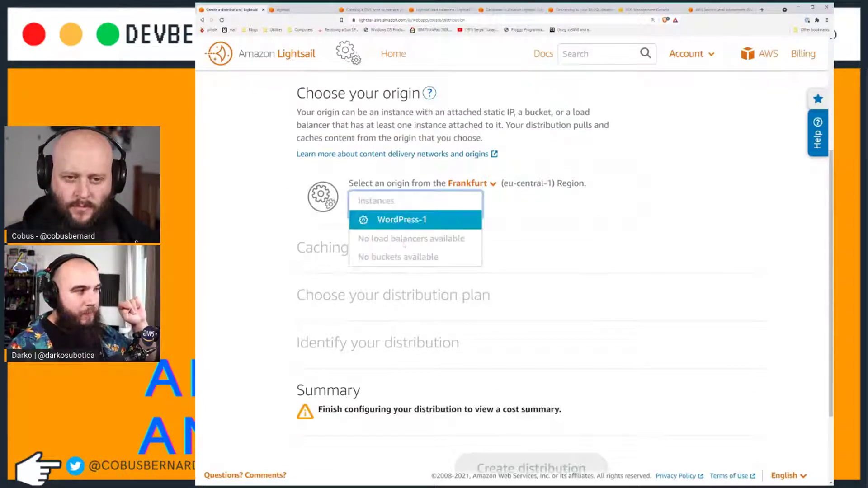
{"action": "left_click", "coordinate": [397, 220]}
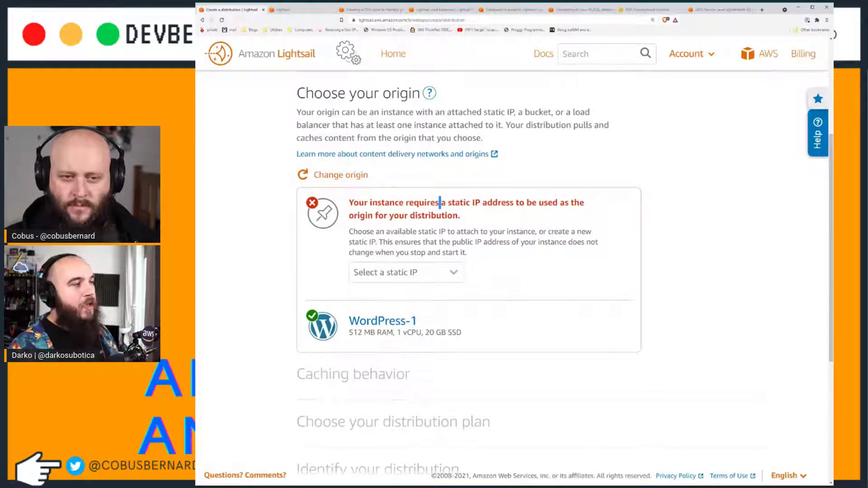
{"action": "left_click_drag", "start_coordinate": [460, 215], "coordinate": [349, 202]}
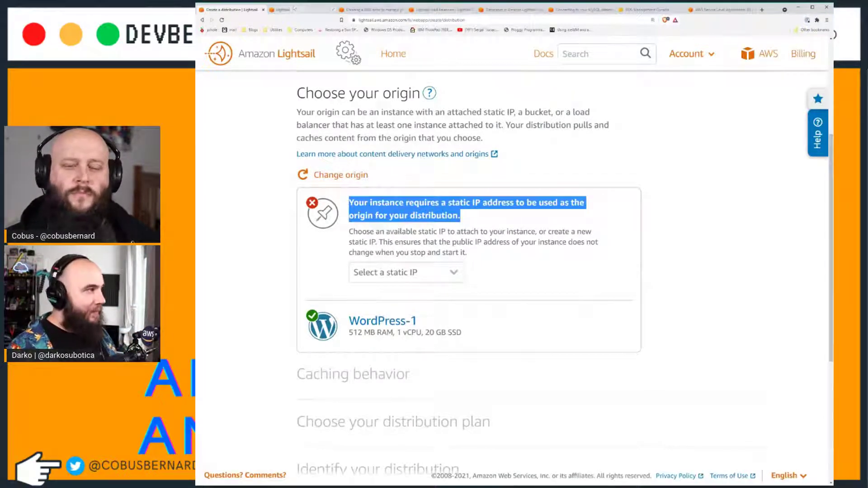
{"action": "left_click", "coordinate": [298, 10]}
Start a new static IP under Networking and attach it to WordPress-1.
{"action": "left_click", "coordinate": [461, 184]}
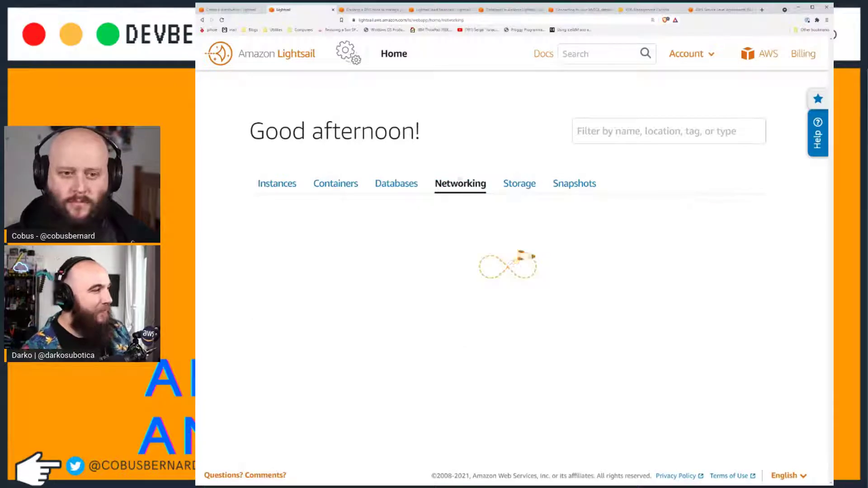
{"action": "left_click", "coordinate": [459, 379]}
{"action": "scroll", "coordinate": [431, 325], "scroll_direction": "down", "scroll_amount": 3}
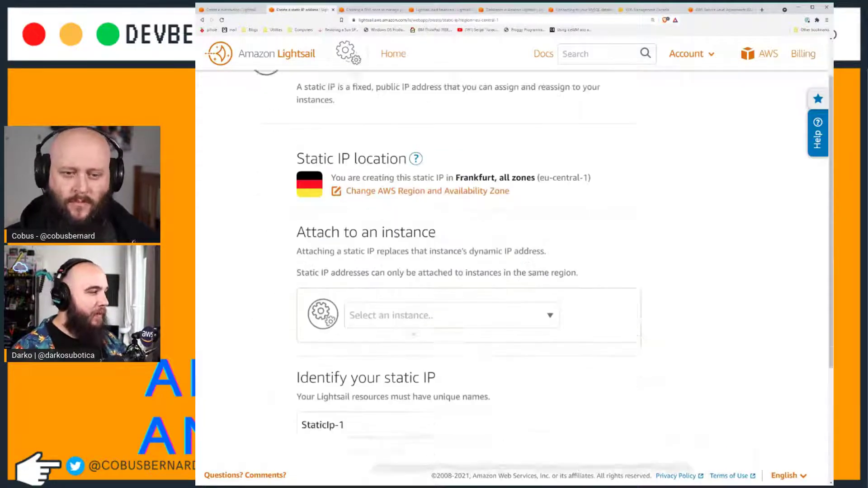
{"action": "left_click", "coordinate": [429, 246]}
{"action": "left_click", "coordinate": [379, 268]}
{"action": "scroll", "coordinate": [417, 302], "scroll_direction": "down", "scroll_amount": 3}
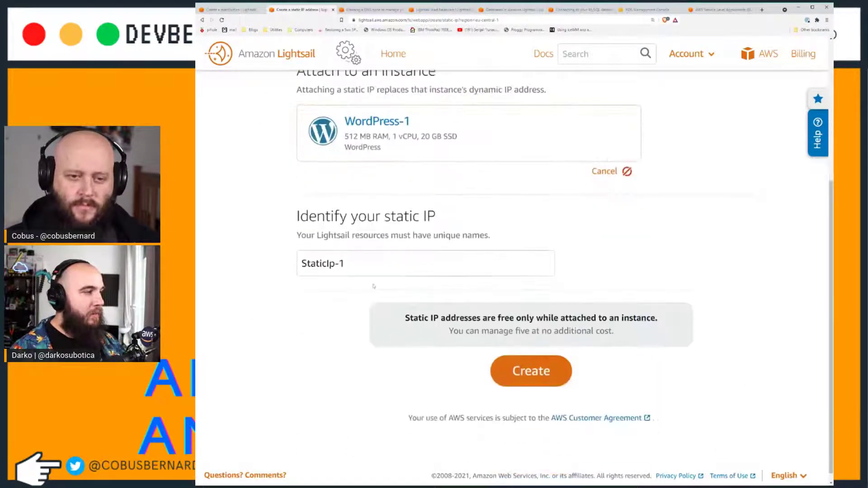
Name the static IP StaticIp-devbeardpress and create it.
{"action": "left_click", "coordinate": [368, 264]}
{"action": "key", "text": "Right"}
{"action": "type", "text": "-"}
{"action": "key", "text": "BackSpace"}
{"action": "key", "text": "BackSpace"}
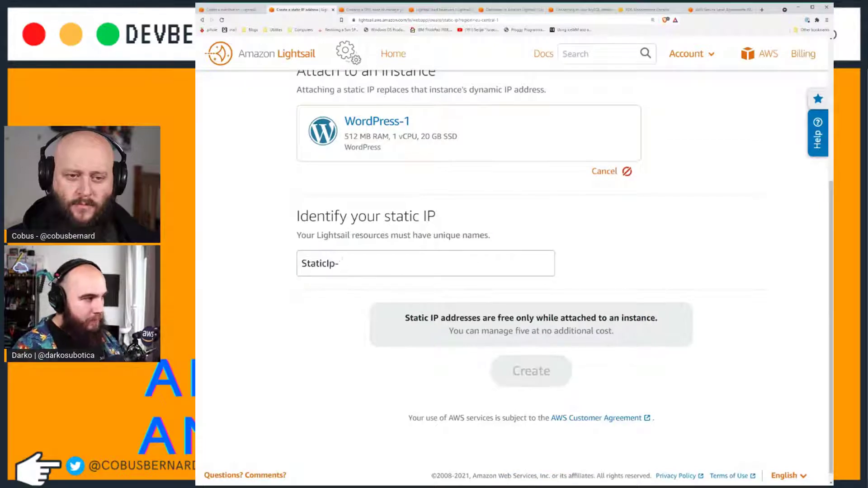
{"action": "type", "text": "devbea"}
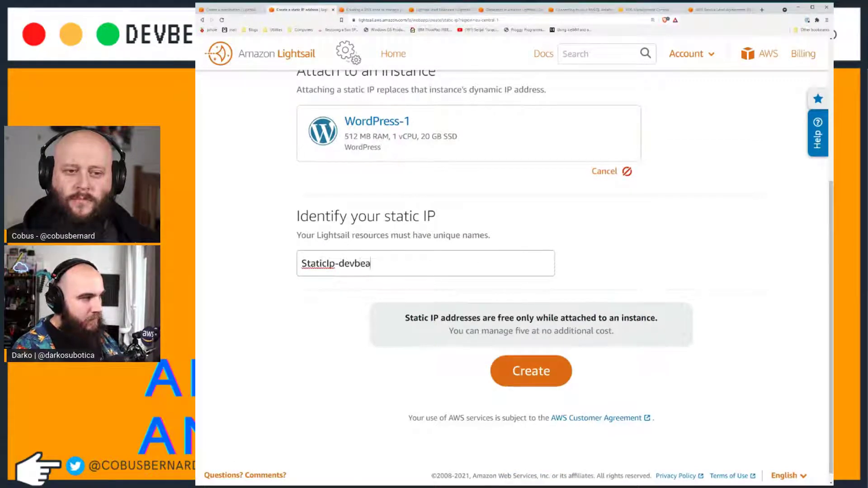
{"action": "type", "text": "rdpress"}
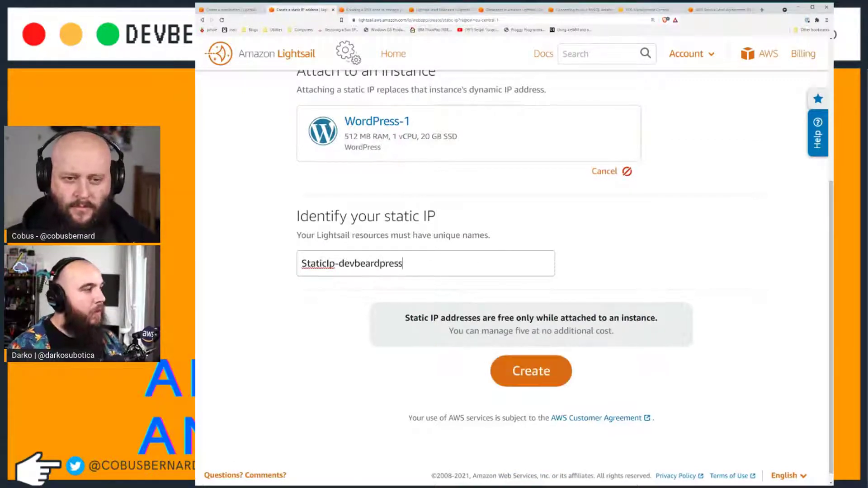
{"action": "left_click", "coordinate": [516, 374]}
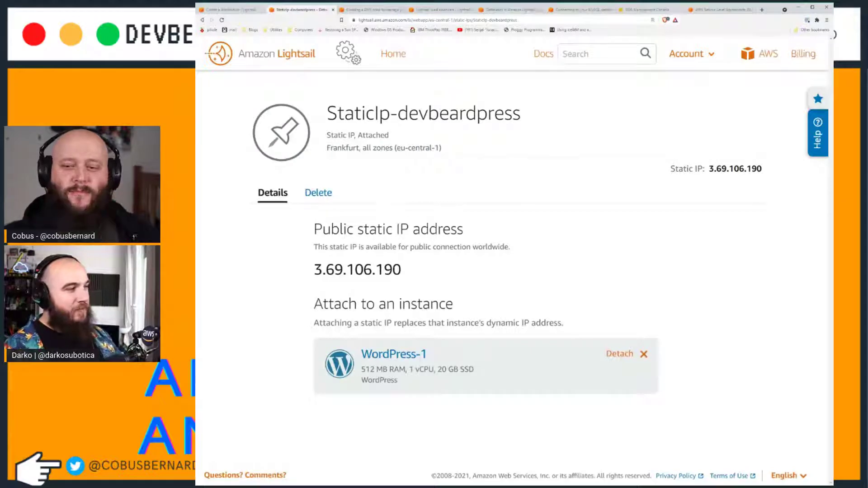
Copy the address 3.69.106.190 and load it in a new browser tab.
{"action": "double_click", "coordinate": [357, 269]}
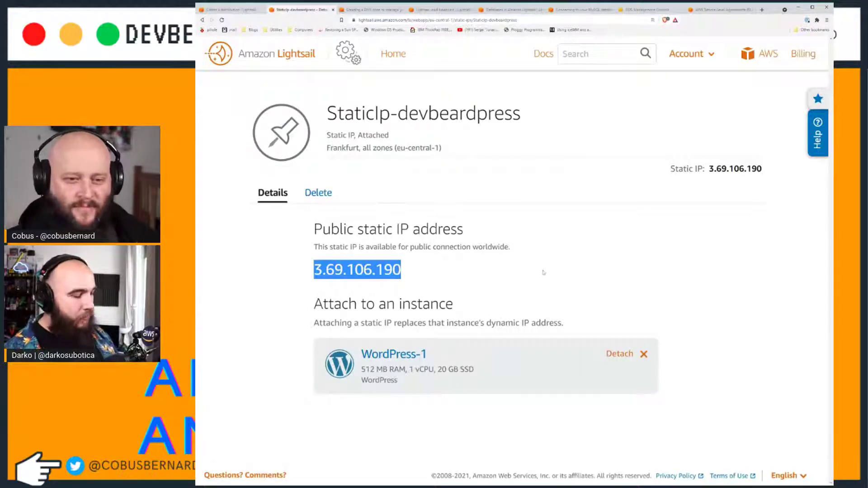
{"action": "key", "text": "ctrl+c"}
{"action": "key", "text": "ctrl+t"}
{"action": "key", "text": "ctrl+v"}
{"action": "key", "text": "Return"}
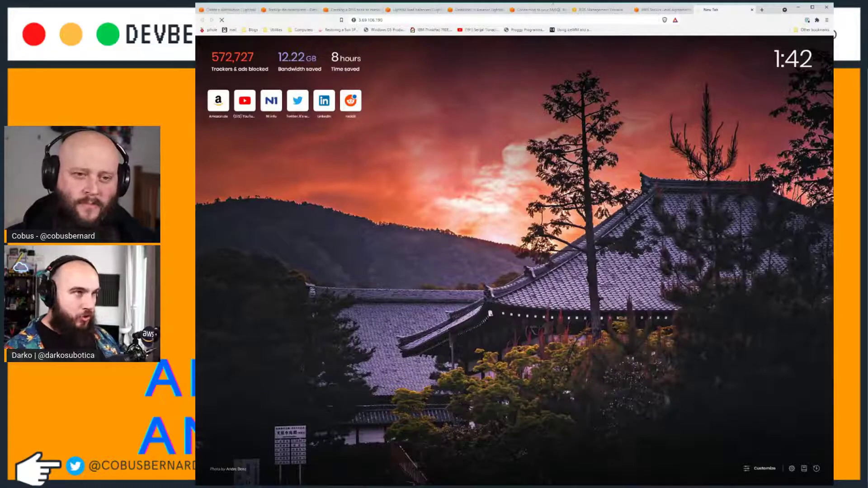
Go back to the distribution setup and reselect WordPress-1 as the origin.
{"action": "left_click", "coordinate": [290, 10]}
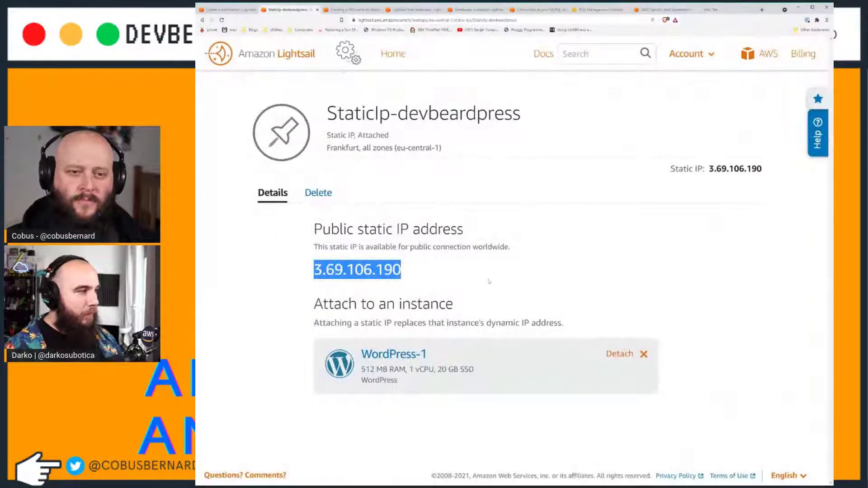
{"action": "left_click", "coordinate": [225, 10]}
{"action": "left_click", "coordinate": [434, 273]}
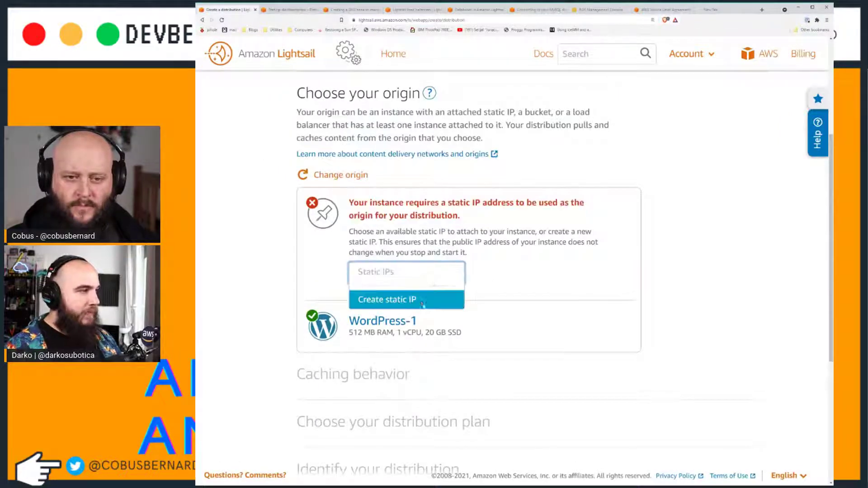
{"action": "left_click", "coordinate": [313, 179]}
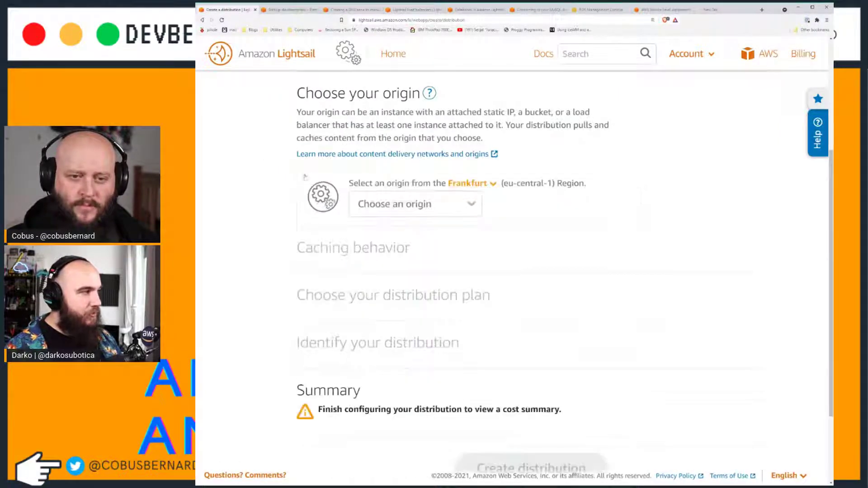
{"action": "left_click", "coordinate": [413, 202]}
{"action": "left_click", "coordinate": [411, 223]}
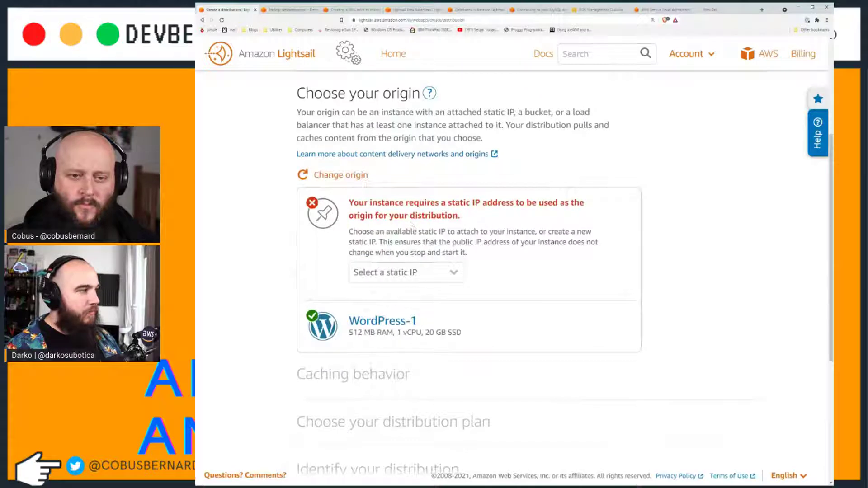
{"action": "scroll", "coordinate": [514, 255], "scroll_direction": "up", "scroll_amount": 4}
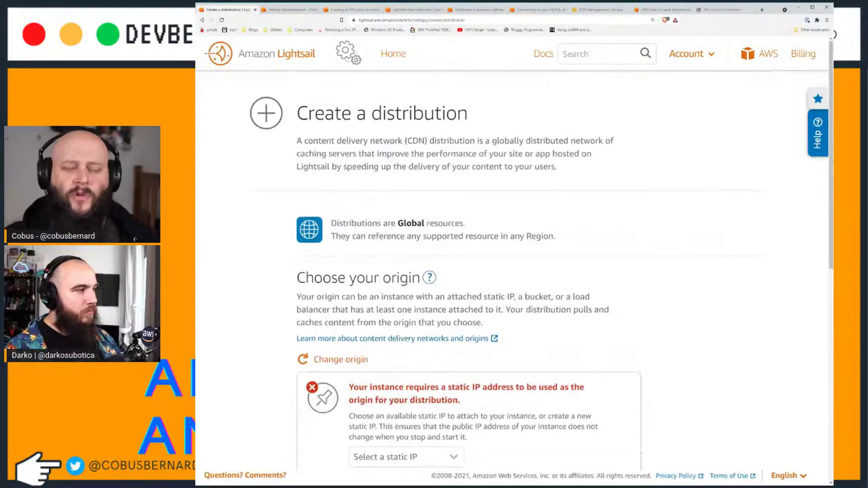
{"action": "scroll", "coordinate": [515, 256], "scroll_direction": "down", "scroll_amount": 4}
Reload the distribution page and pick WordPress-1, now with StaticIp-devbeardpress, as the origin.
{"action": "key", "text": "F5"}
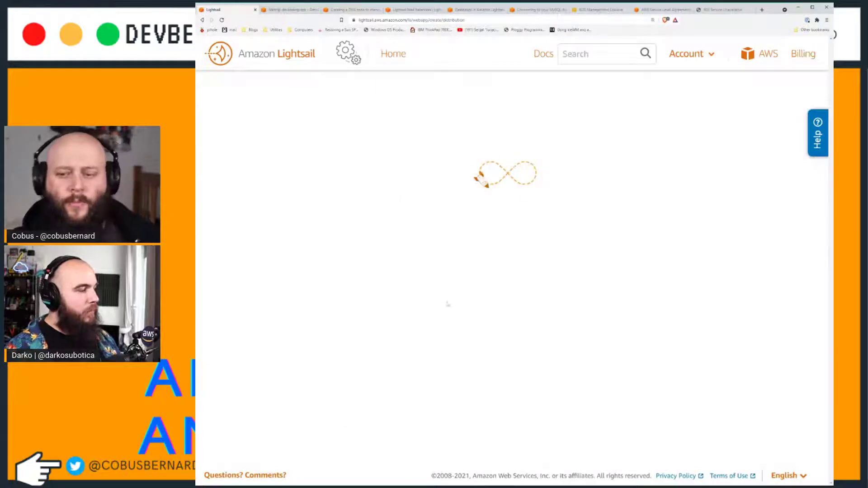
{"action": "left_click", "coordinate": [434, 389]}
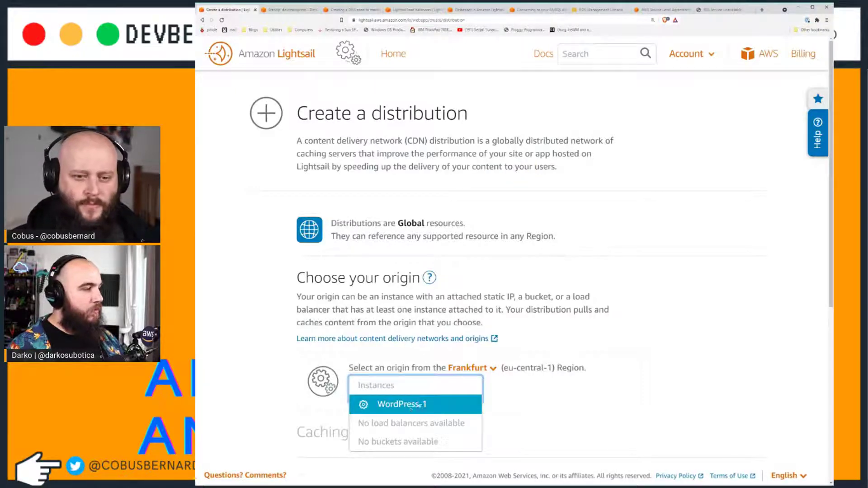
{"action": "left_click", "coordinate": [435, 402]}
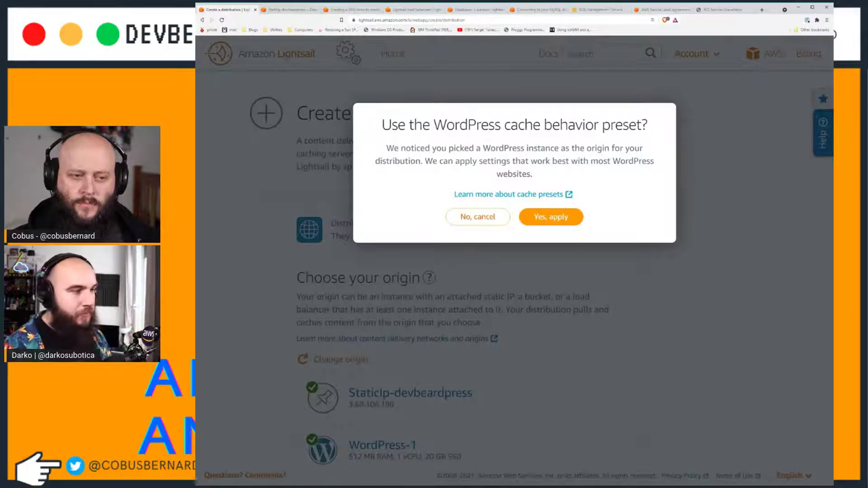
Apply the Best for WordPress cache preset and review all its cache settings.
{"action": "left_click", "coordinate": [555, 217]}
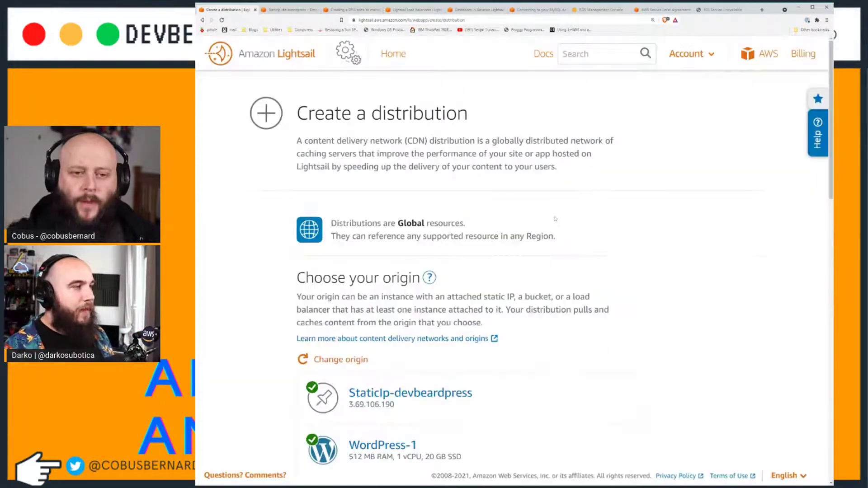
{"action": "scroll", "coordinate": [547, 226], "scroll_direction": "down", "scroll_amount": 5}
{"action": "scroll", "coordinate": [546, 226], "scroll_direction": "down", "scroll_amount": 3}
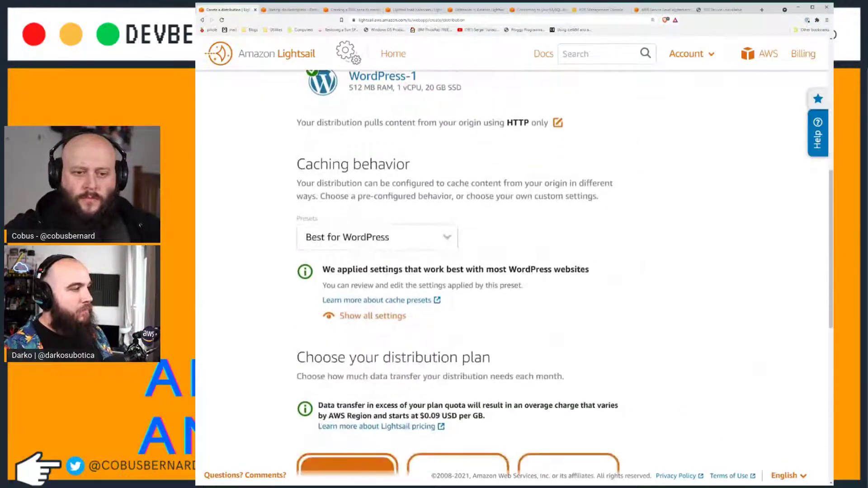
{"action": "scroll", "coordinate": [370, 256], "scroll_direction": "down", "scroll_amount": 2}
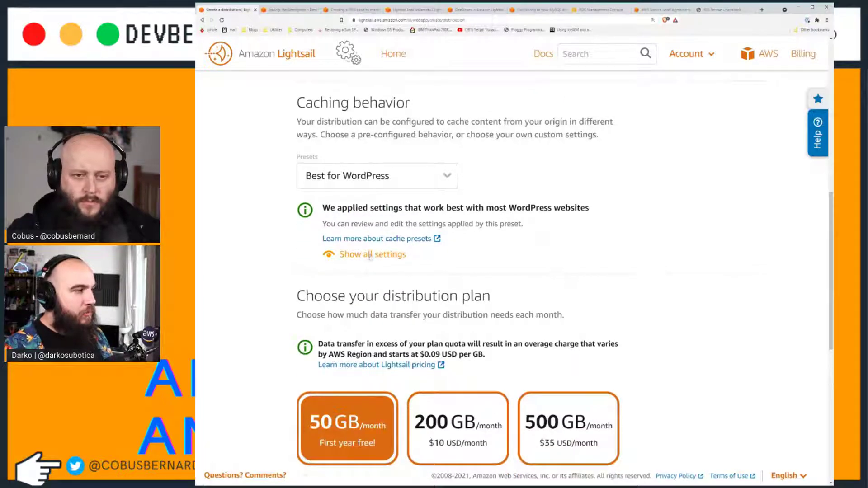
{"action": "left_click", "coordinate": [370, 255]}
{"action": "scroll", "coordinate": [462, 277], "scroll_direction": "down", "scroll_amount": 2}
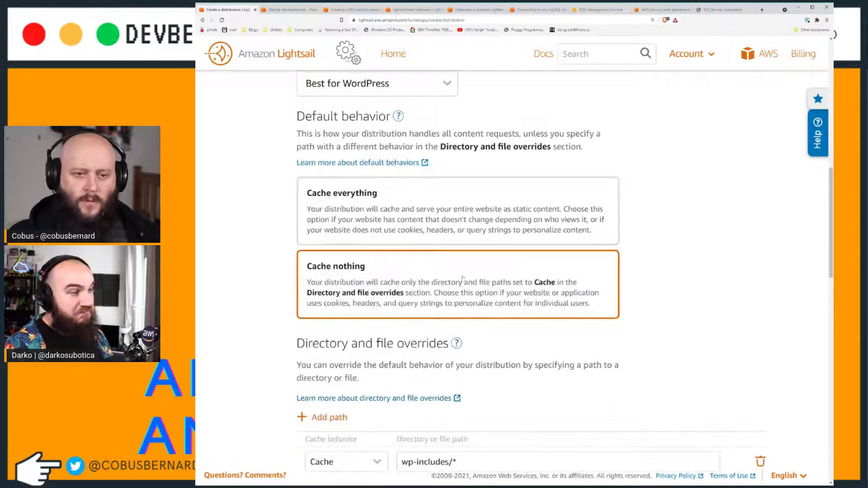
{"action": "scroll", "coordinate": [513, 284], "scroll_direction": "down", "scroll_amount": 4}
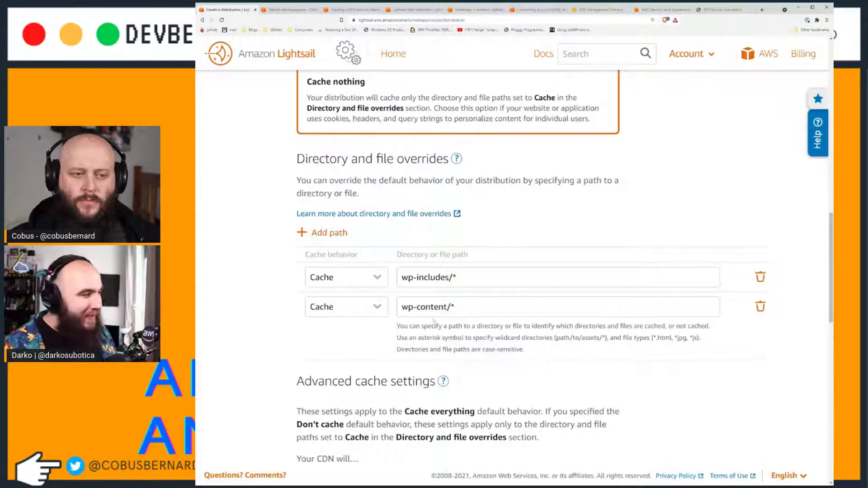
{"action": "scroll", "coordinate": [433, 321], "scroll_direction": "down", "scroll_amount": 10}
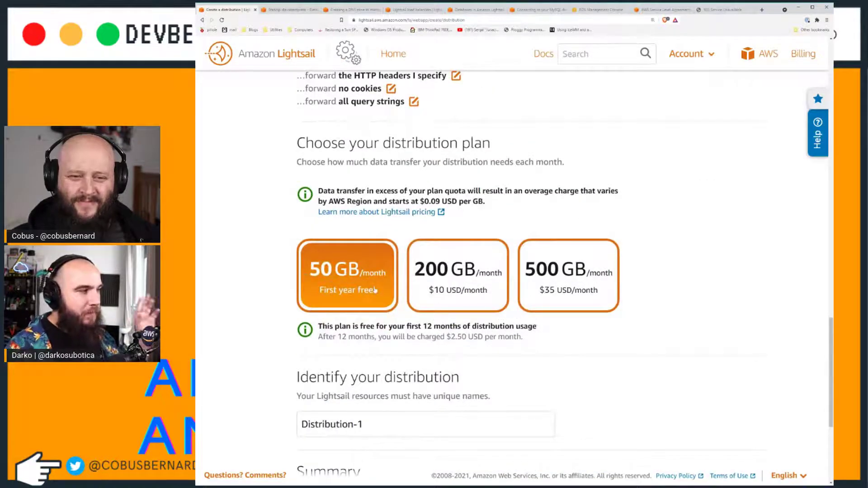
{"action": "scroll", "coordinate": [374, 286], "scroll_direction": "down", "scroll_amount": 2}
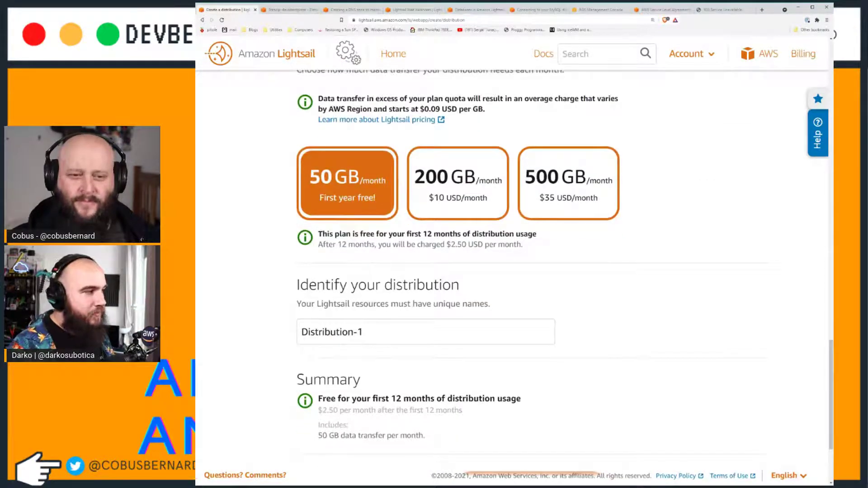
{"action": "scroll", "coordinate": [382, 253], "scroll_direction": "down", "scroll_amount": 2}
Keep the name Distribution-1 and the 50 GB plan, and create the distribution.
{"action": "left_click", "coordinate": [381, 267]}
{"action": "left_click", "coordinate": [712, 324]}
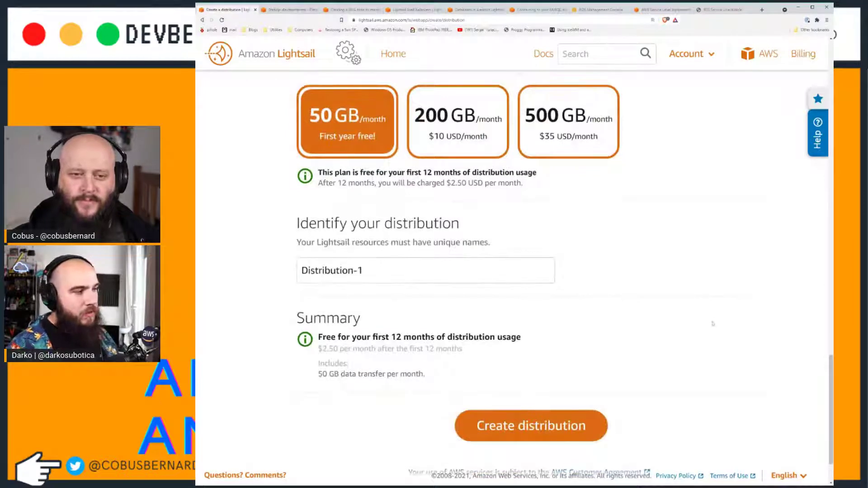
{"action": "scroll", "coordinate": [543, 409], "scroll_direction": "down", "scroll_amount": 2}
{"action": "scroll", "coordinate": [497, 402], "scroll_direction": "up", "scroll_amount": 2}
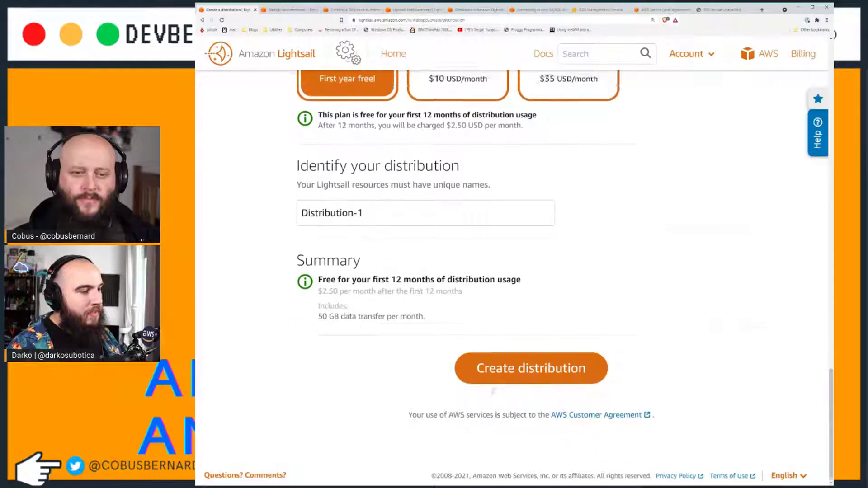
{"action": "scroll", "coordinate": [491, 388], "scroll_direction": "down", "scroll_amount": 2}
{"action": "left_click", "coordinate": [487, 374]}
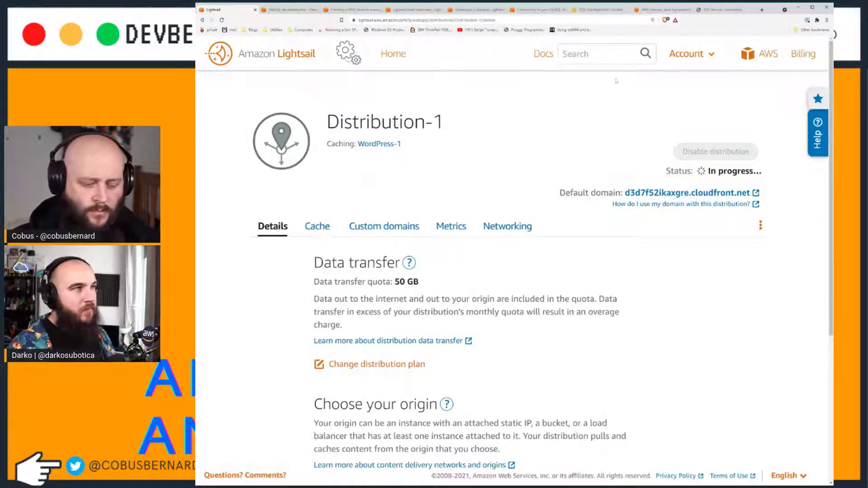
{"action": "left_click", "coordinate": [727, 10]}
{"action": "key", "text": "F5"}
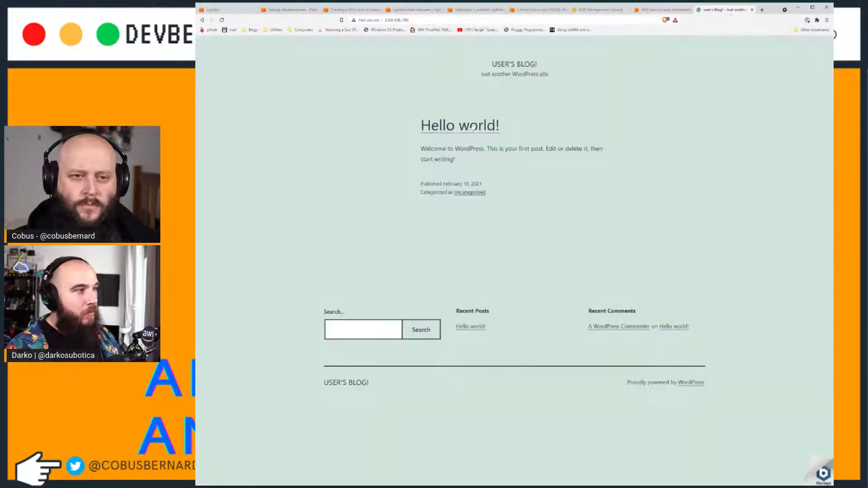
{"action": "key", "text": "ctrl+plus"}
{"action": "key", "text": "ctrl+plus"}
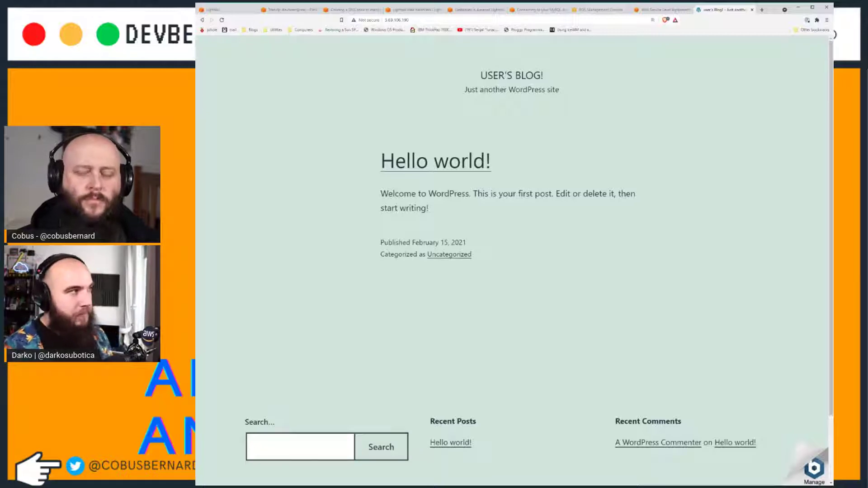
{"action": "left_click", "coordinate": [233, 11]}
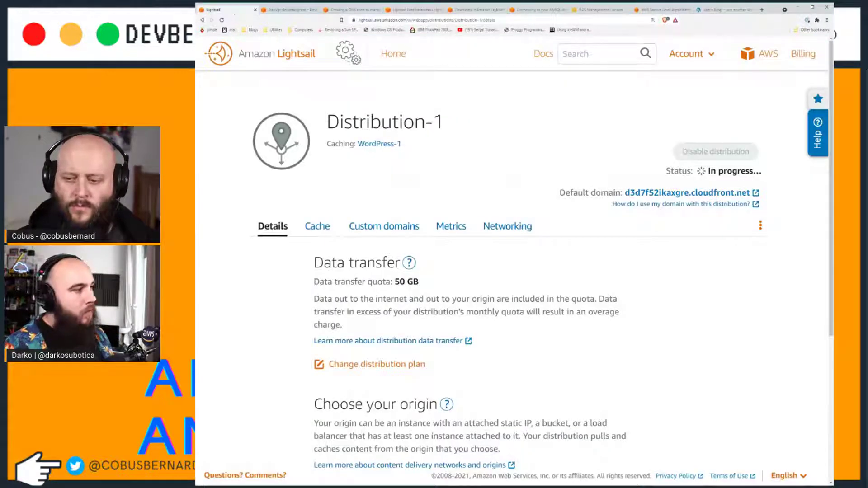
Show Distribution-1's cache settings and read the Reset cache explanation.
{"action": "scroll", "coordinate": [397, 308], "scroll_direction": "down", "scroll_amount": 5}
{"action": "scroll", "coordinate": [307, 179], "scroll_direction": "up", "scroll_amount": 3}
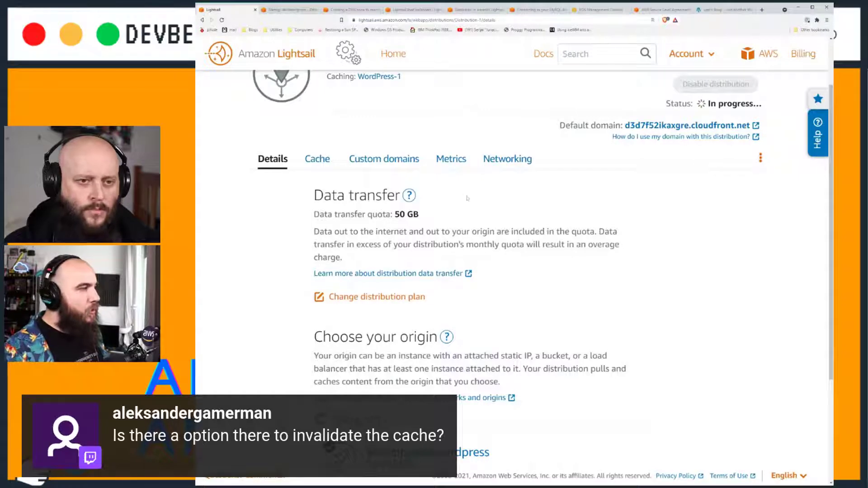
{"action": "left_click", "coordinate": [307, 163]}
{"action": "scroll", "coordinate": [449, 336], "scroll_direction": "down", "scroll_amount": 3}
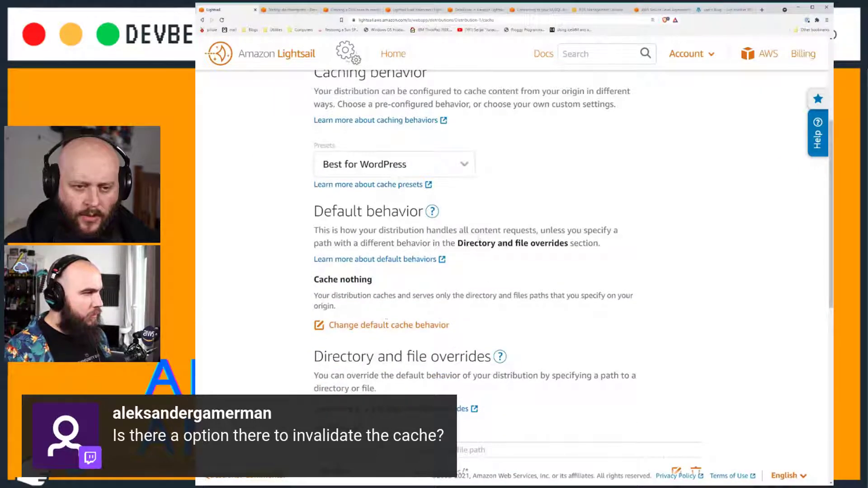
{"action": "scroll", "coordinate": [387, 317], "scroll_direction": "down", "scroll_amount": 3}
{"action": "scroll", "coordinate": [406, 341], "scroll_direction": "down", "scroll_amount": 3}
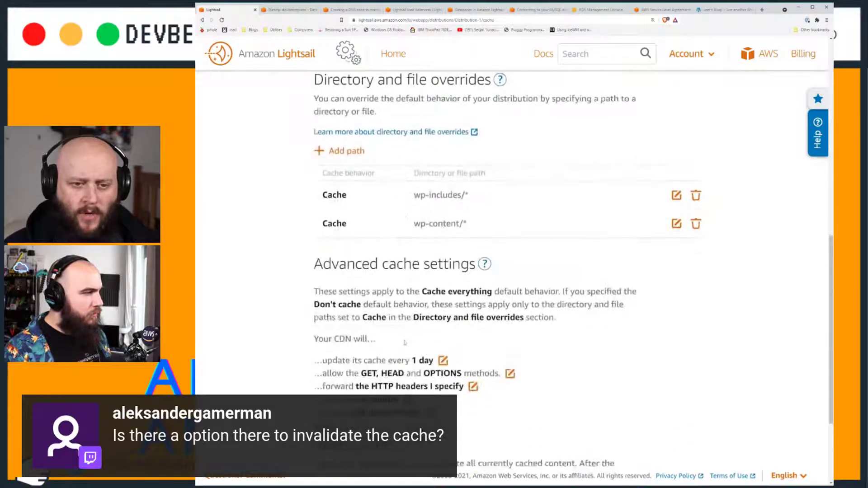
{"action": "scroll", "coordinate": [361, 342], "scroll_direction": "down", "scroll_amount": 3}
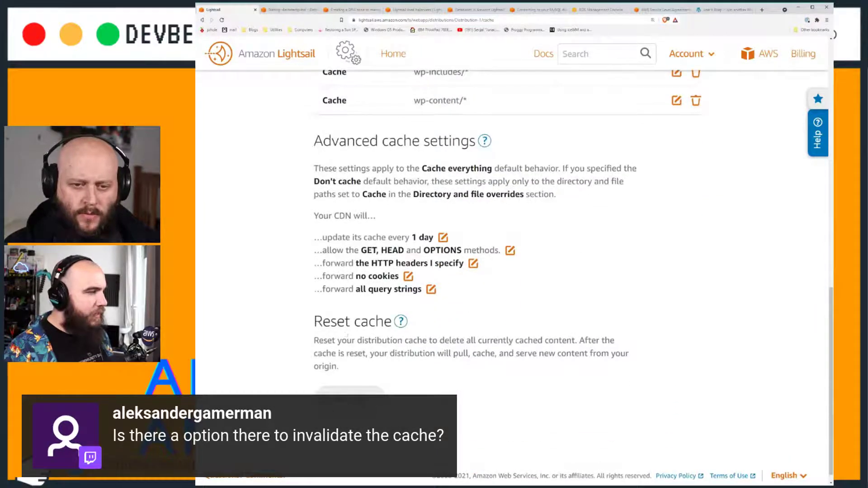
{"action": "left_click_drag", "start_coordinate": [374, 340], "coordinate": [631, 365]}
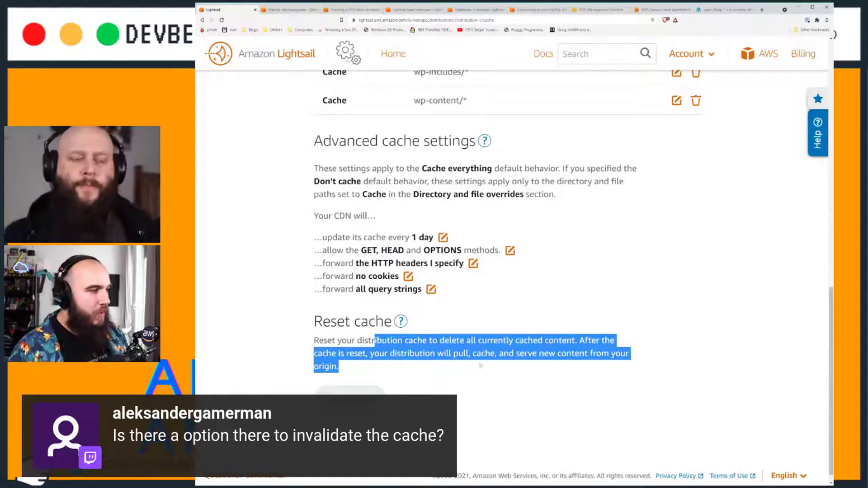
{"action": "left_click", "coordinate": [503, 372]}
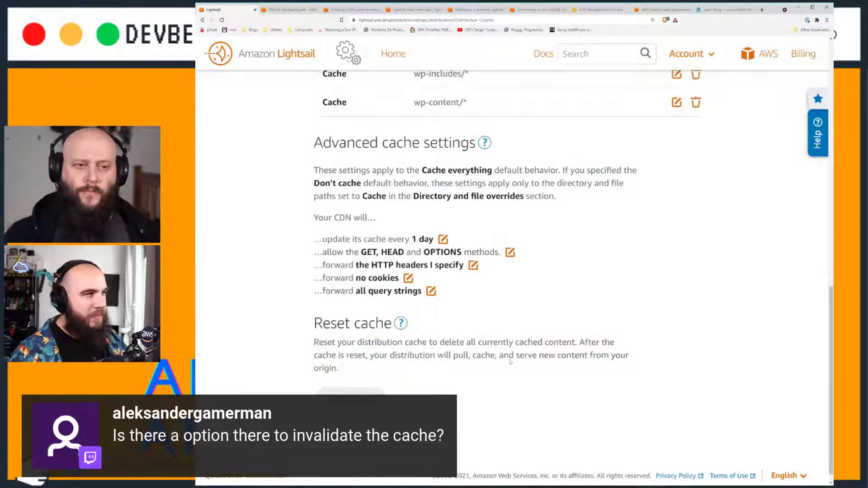
{"action": "scroll", "coordinate": [515, 364], "scroll_direction": "up", "scroll_amount": 3}
{"action": "scroll", "coordinate": [523, 353], "scroll_direction": "down", "scroll_amount": 3}
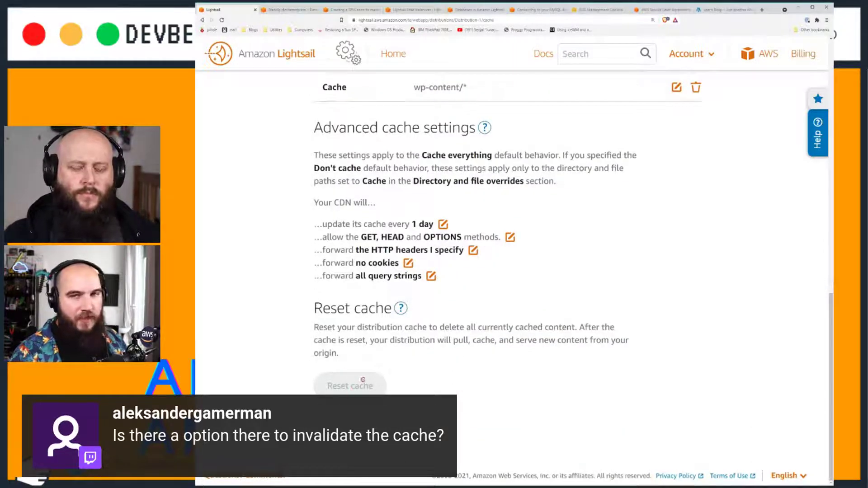
{"action": "scroll", "coordinate": [390, 372], "scroll_direction": "up", "scroll_amount": 2}
{"action": "scroll", "coordinate": [379, 375], "scroll_direction": "down", "scroll_amount": 2}
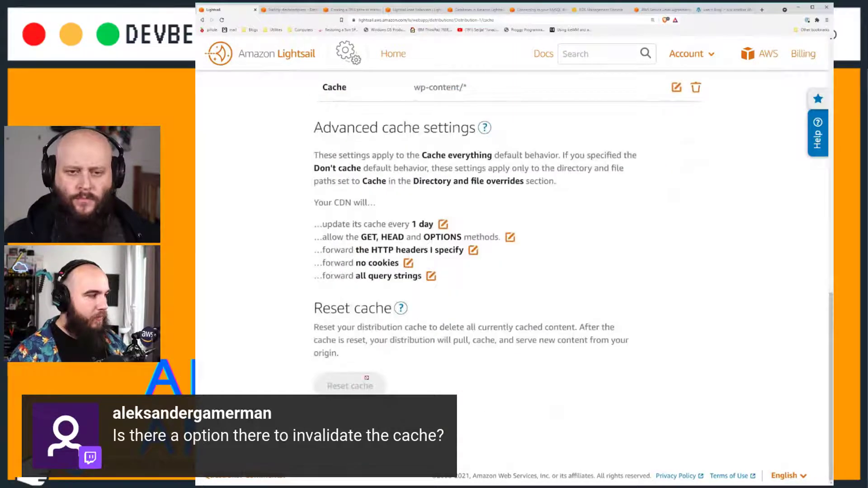
Read the Reset cache help panel, then close it.
{"action": "left_click", "coordinate": [401, 308]}
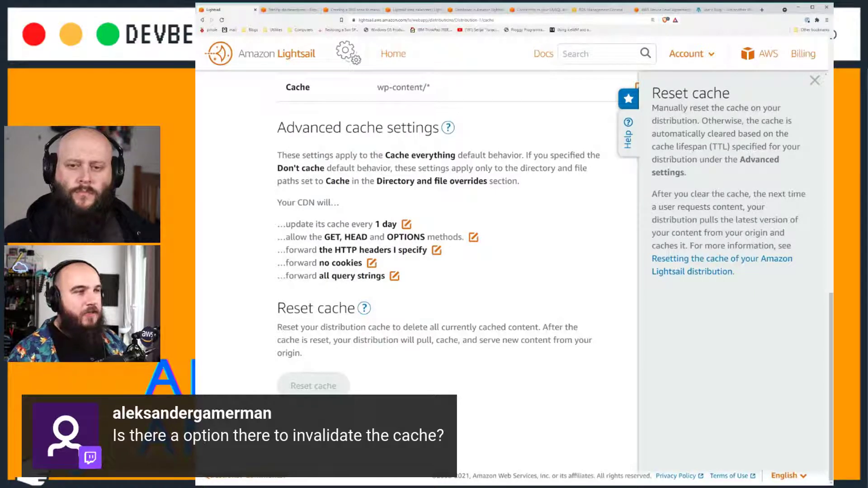
{"action": "left_click_drag", "start_coordinate": [676, 206], "coordinate": [794, 237]}
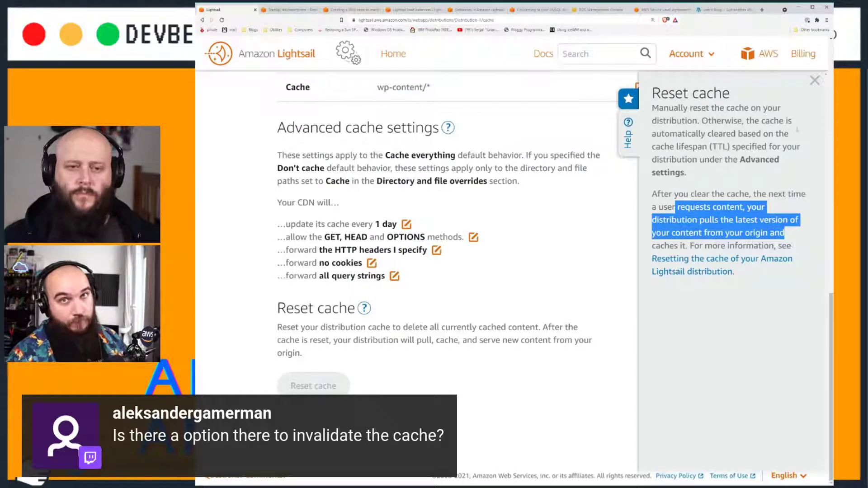
{"action": "left_click", "coordinate": [813, 80]}
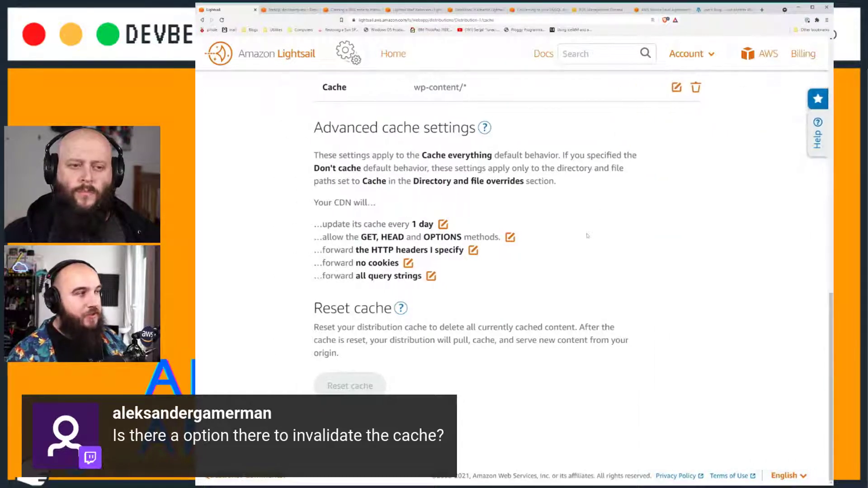
{"action": "scroll", "coordinate": [588, 240], "scroll_direction": "up", "scroll_amount": 10}
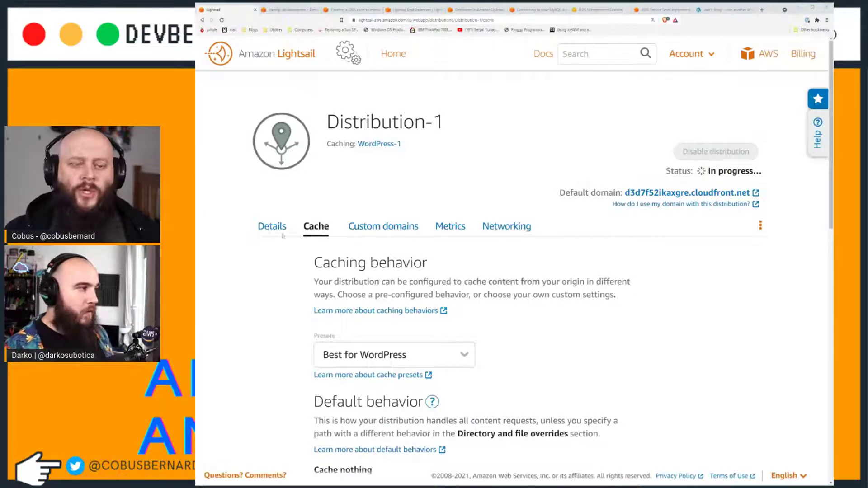
{"action": "left_click", "coordinate": [265, 227]}
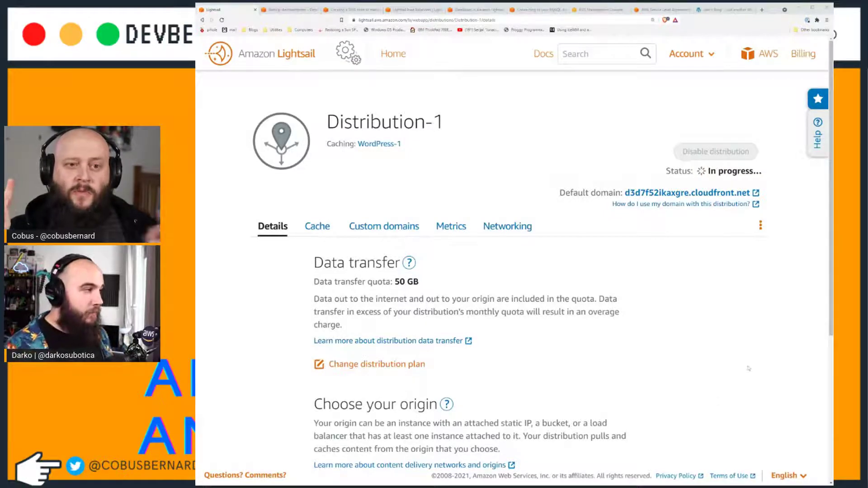
{"action": "left_click", "coordinate": [323, 233]}
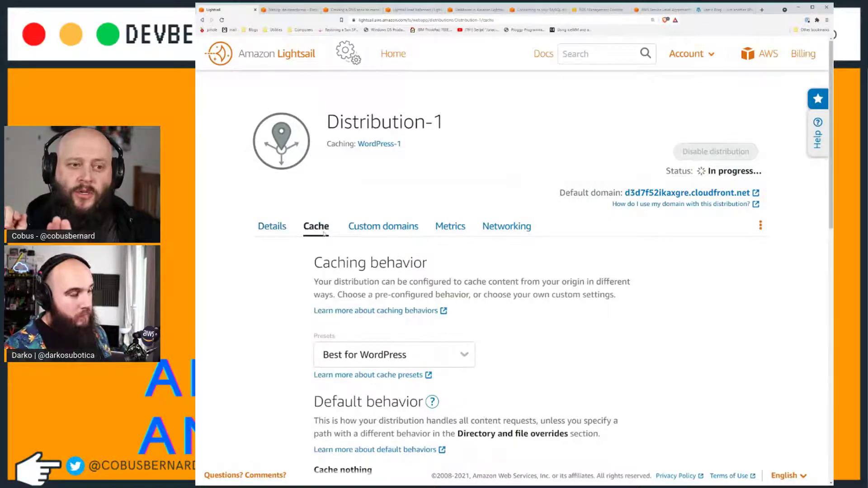
{"action": "scroll", "coordinate": [343, 271], "scroll_direction": "down", "scroll_amount": 8}
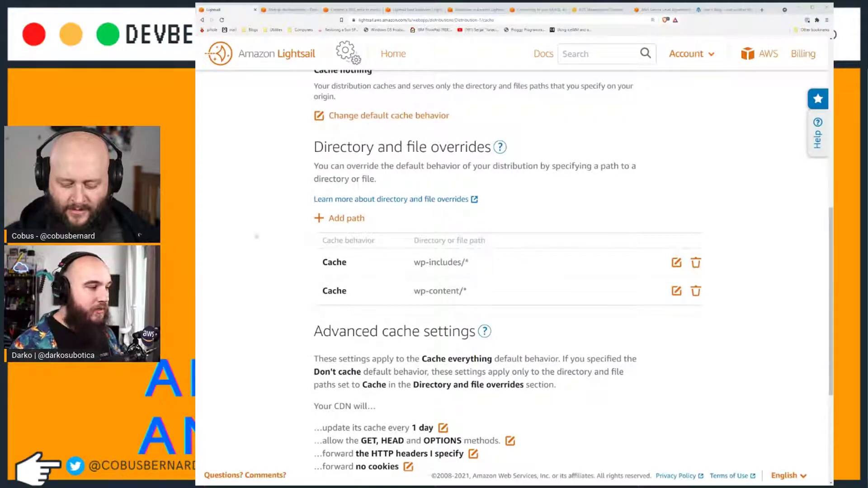
{"action": "scroll", "coordinate": [248, 306], "scroll_direction": "down", "scroll_amount": 3}
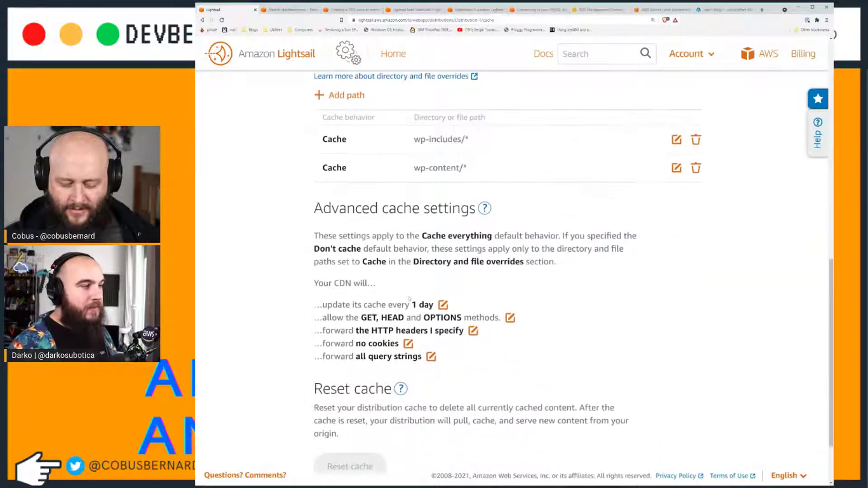
Inspect the cache lifespan editor and leave the refresh interval at 1 day.
{"action": "left_click_drag", "start_coordinate": [409, 299], "coordinate": [429, 305]}
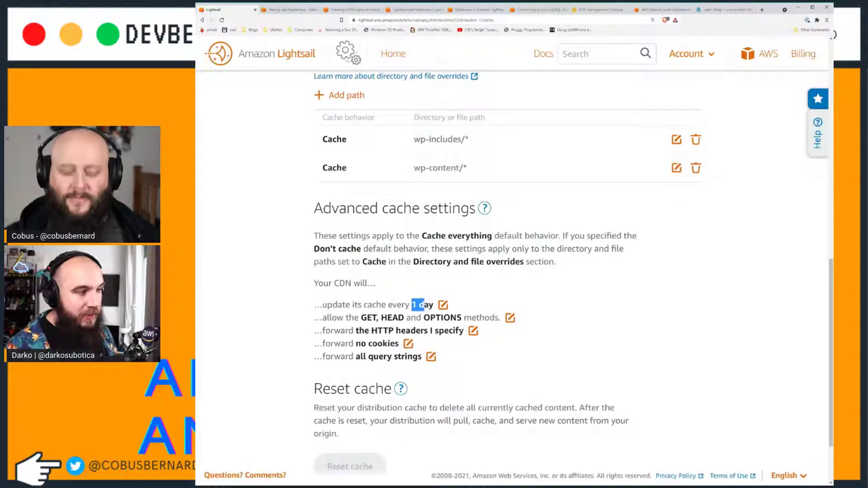
{"action": "left_click", "coordinate": [427, 305]}
{"action": "left_click", "coordinate": [444, 305]}
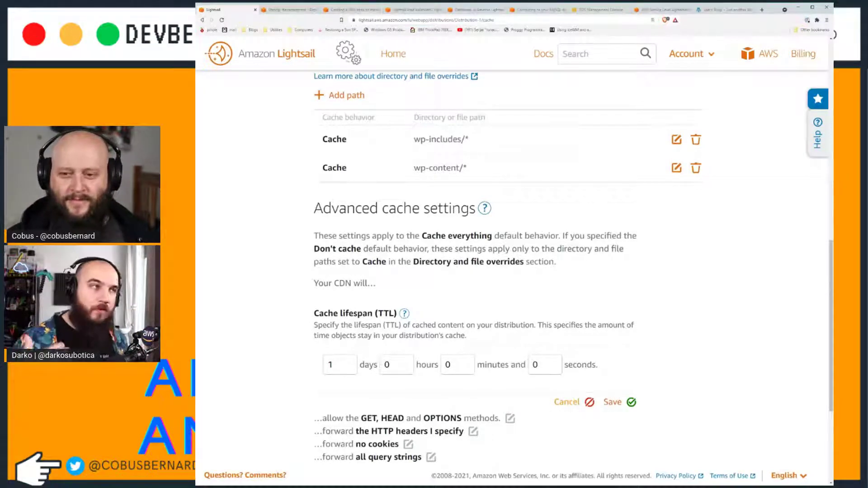
{"action": "left_click", "coordinate": [588, 402]}
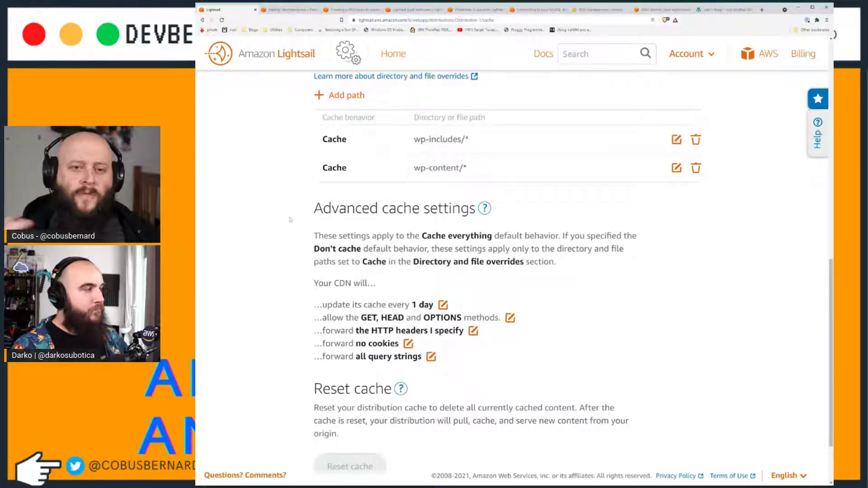
{"action": "scroll", "coordinate": [290, 220], "scroll_direction": "up", "scroll_amount": 10}
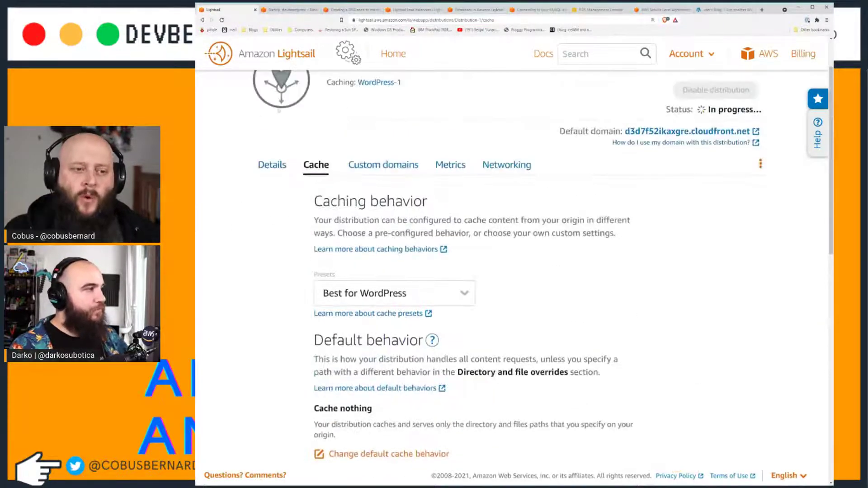
{"action": "scroll", "coordinate": [279, 109], "scroll_direction": "up", "scroll_amount": 2}
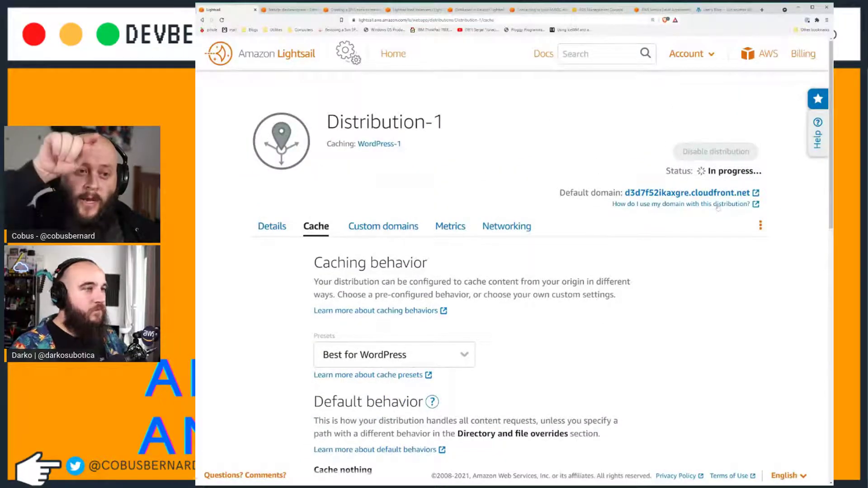
Read the 'Enabling custom domains' guide, then go back to the Lightsail console tab.
{"action": "left_click", "coordinate": [683, 204]}
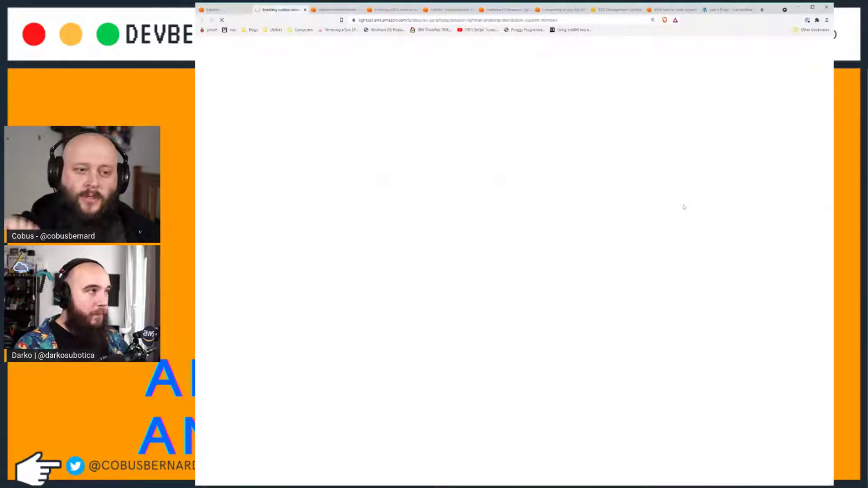
{"action": "scroll", "coordinate": [467, 152], "scroll_direction": "down", "scroll_amount": 6}
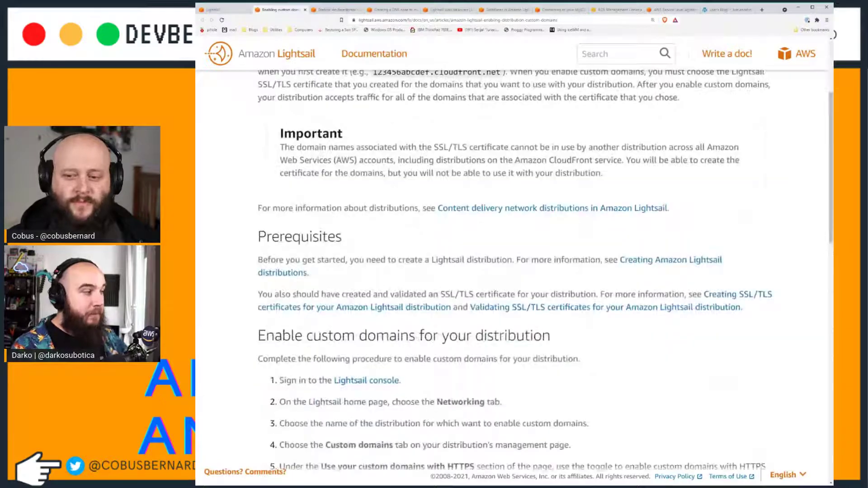
{"action": "scroll", "coordinate": [454, 153], "scroll_direction": "up", "scroll_amount": 6}
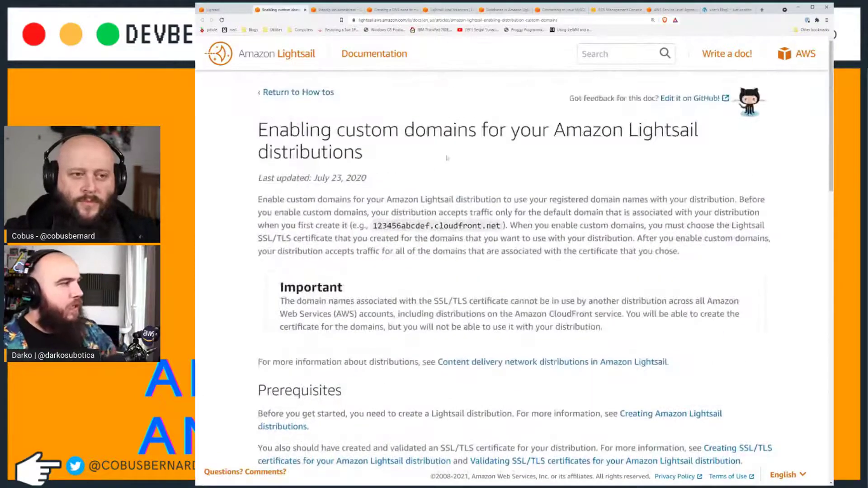
{"action": "left_click_drag", "start_coordinate": [300, 131], "coordinate": [500, 171]}
{"action": "scroll", "coordinate": [501, 171], "scroll_direction": "down", "scroll_amount": 5}
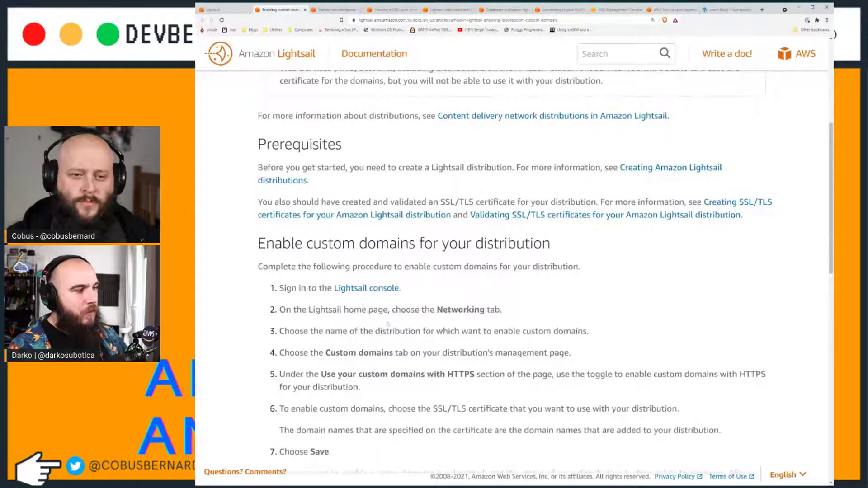
{"action": "left_click_drag", "start_coordinate": [336, 374], "coordinate": [500, 128]}
{"action": "scroll", "coordinate": [474, 240], "scroll_direction": "down", "scroll_amount": 5}
{"action": "scroll", "coordinate": [499, 128], "scroll_direction": "down", "scroll_amount": 2}
{"action": "scroll", "coordinate": [500, 129], "scroll_direction": "up", "scroll_amount": 12}
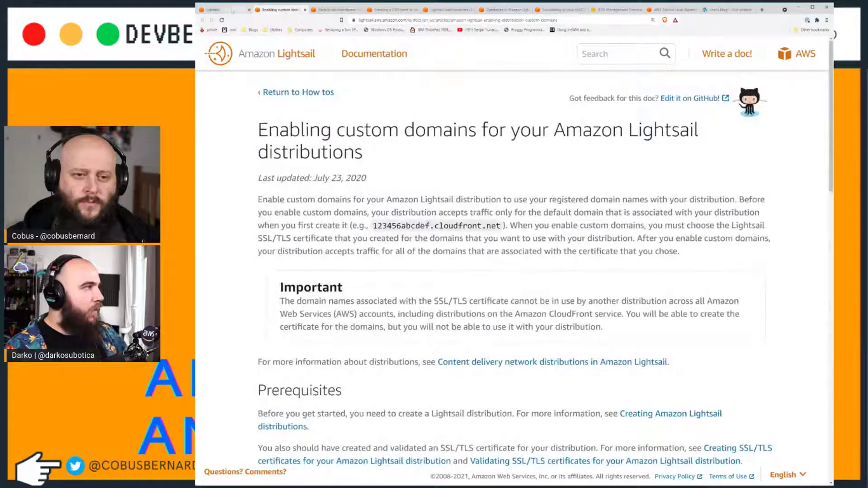
{"action": "left_click", "coordinate": [231, 10]}
Open Database-2-restored from the Databases list and review its endpoint and port 3306.
{"action": "left_click", "coordinate": [270, 56]}
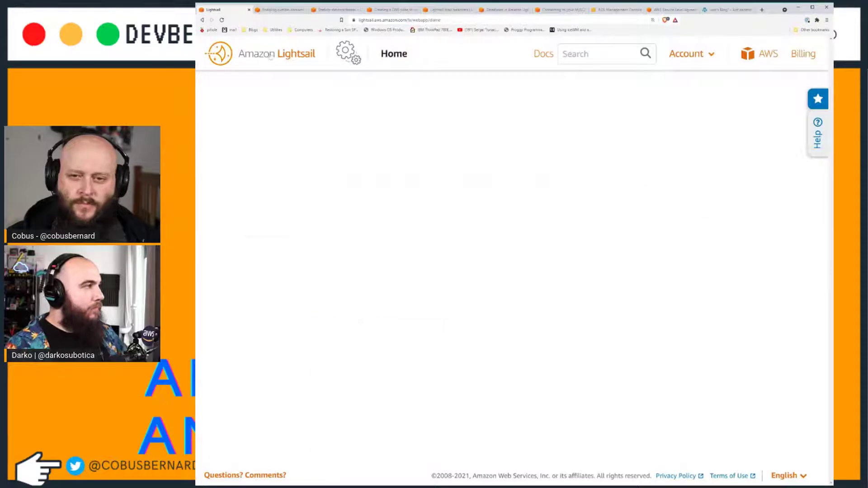
{"action": "left_click", "coordinate": [397, 183]}
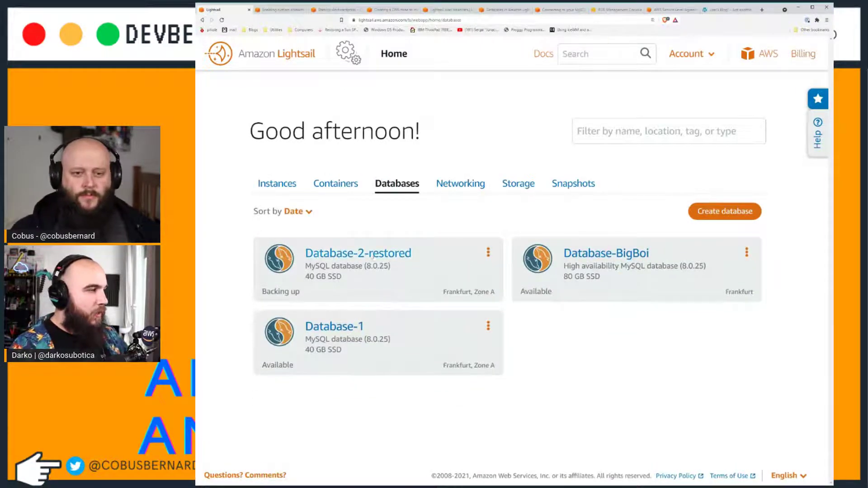
{"action": "left_click", "coordinate": [347, 253]}
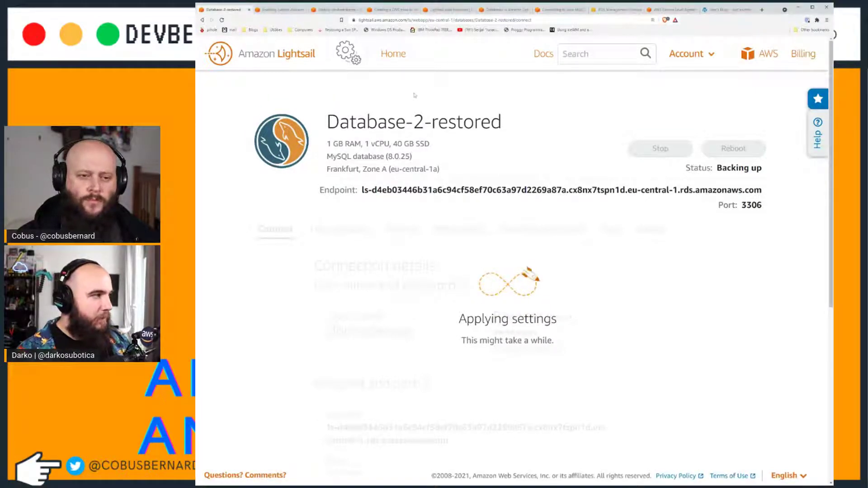
{"action": "scroll", "coordinate": [450, 171], "scroll_direction": "down", "scroll_amount": 5}
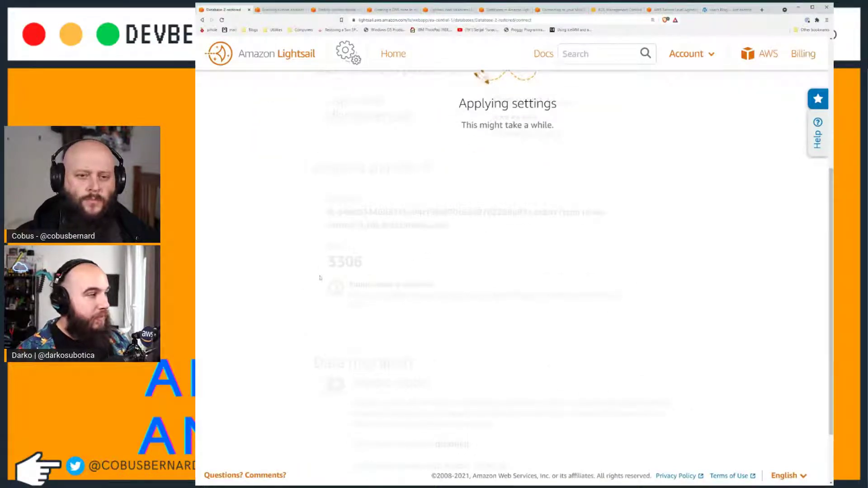
{"action": "scroll", "coordinate": [367, 278], "scroll_direction": "down", "scroll_amount": 2}
{"action": "scroll", "coordinate": [461, 302], "scroll_direction": "up", "scroll_amount": 7}
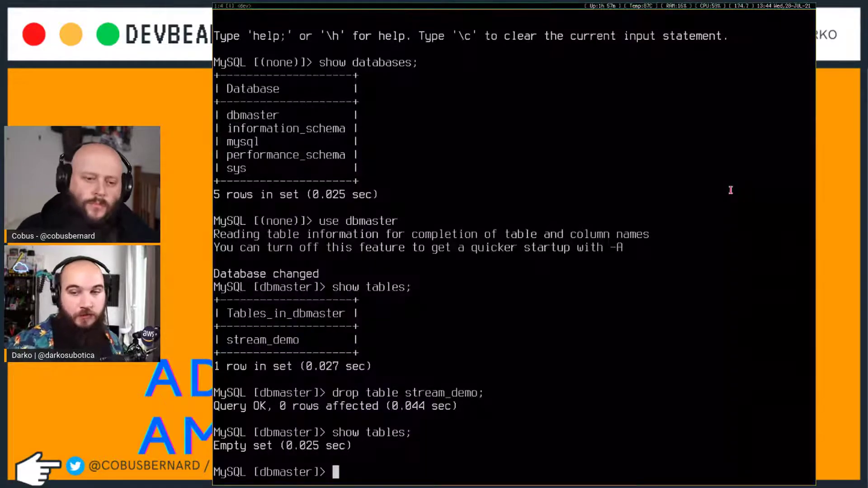
Exit the dropped MySQL session and reconnect by rerunning the mysql command with the password.
{"action": "key", "text": "Up"}
{"action": "key", "text": "Return"}
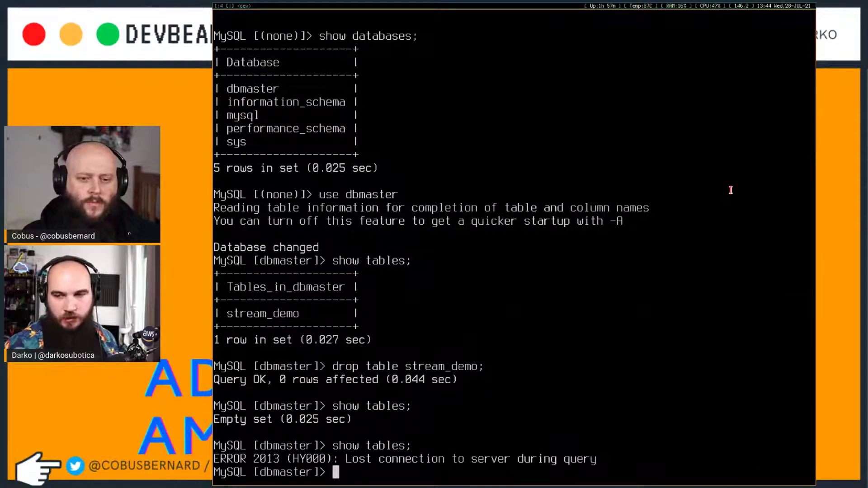
{"action": "type", "text": "exit"}
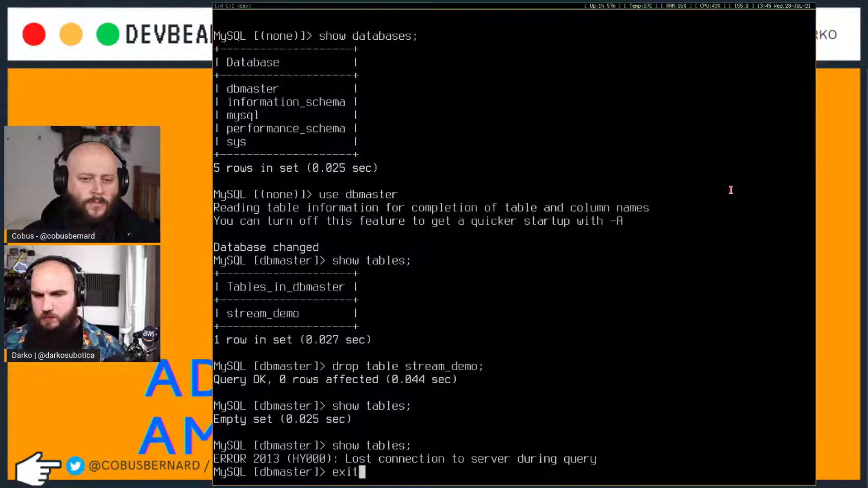
{"action": "key", "text": "Return"}
{"action": "key", "text": "Up"}
{"action": "key", "text": "Return"}
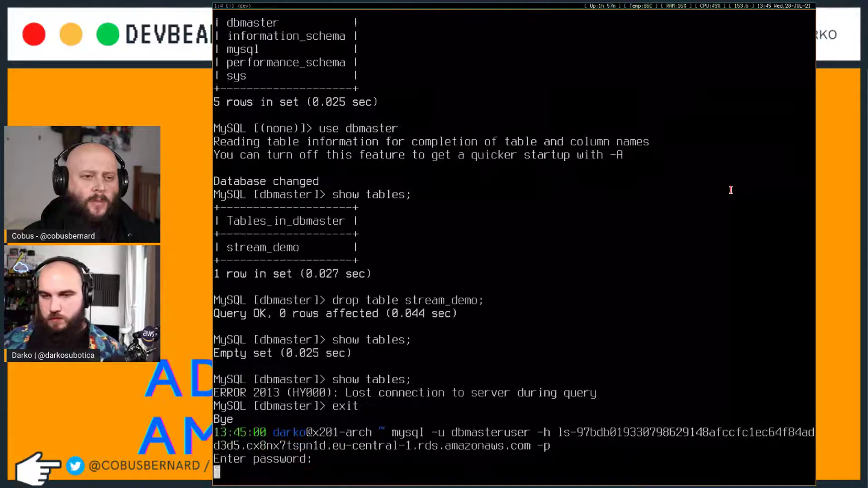
{"action": "key", "text": "Return"}
Run show databases, switch to dbmaster, and confirm show tables returns none.
{"action": "type", "text": "sho"}
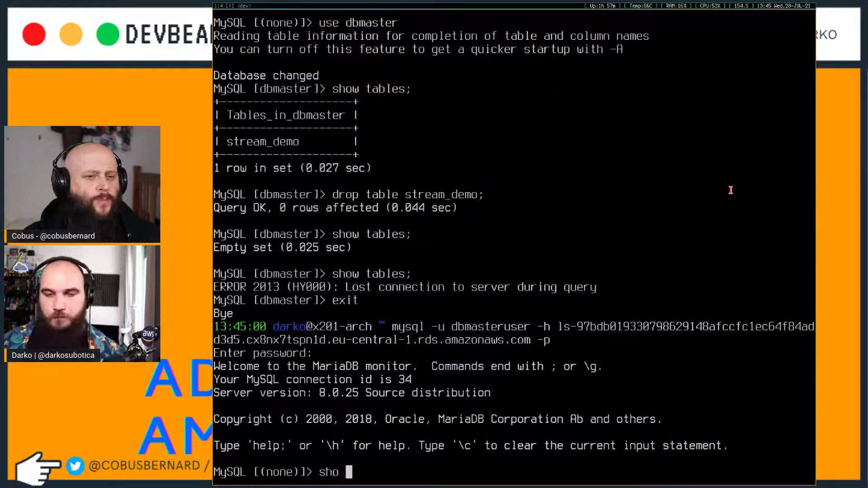
{"action": "type", "text": "w databases;"}
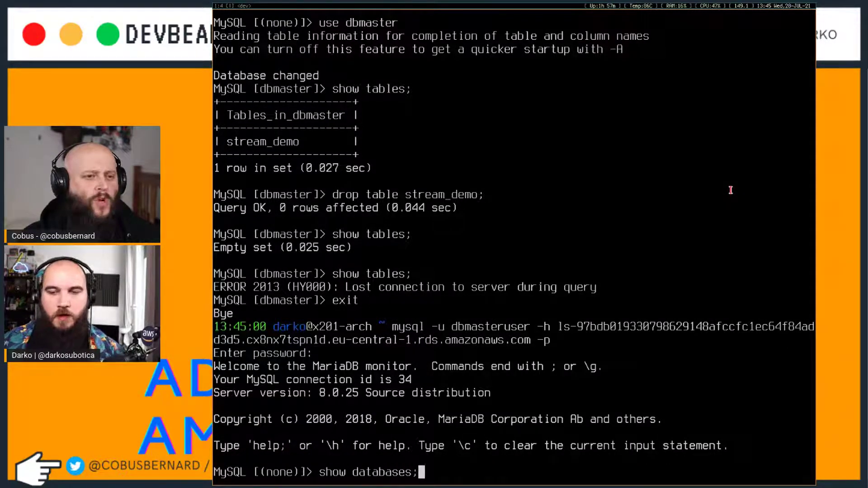
{"action": "key", "text": "Return"}
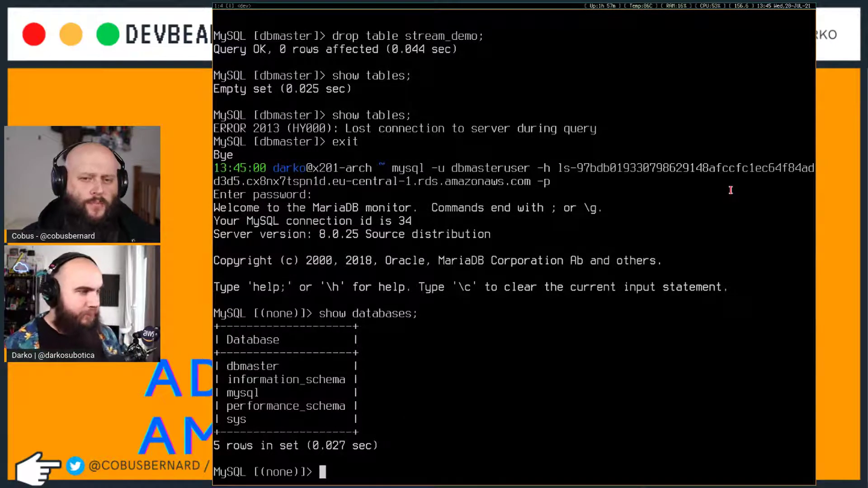
{"action": "type", "text": "use db="}
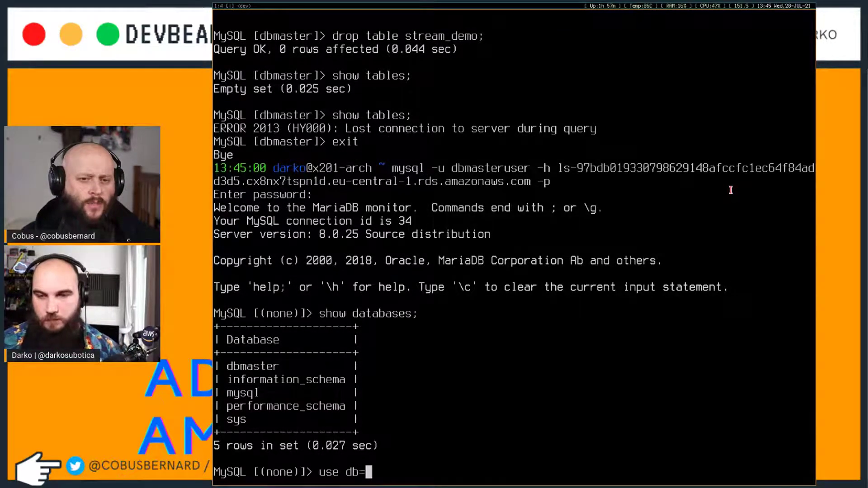
{"action": "type", "text": "master"}
{"action": "key", "text": "Return"}
{"action": "type", "text": "show tables"}
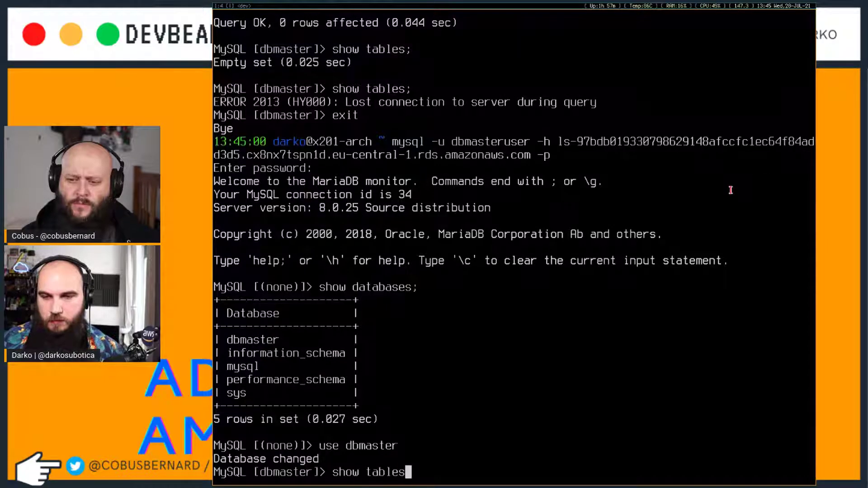
{"action": "key", "text": "Return"}
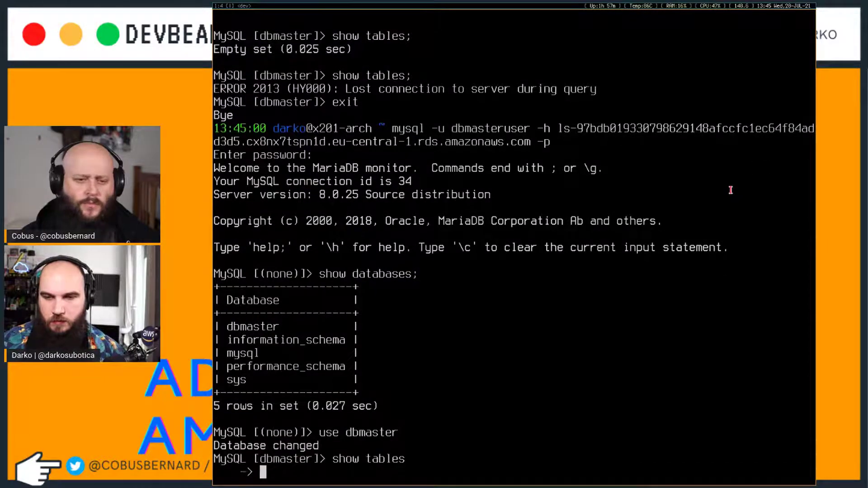
{"action": "type", "text": ";"}
{"action": "key", "text": "Return"}
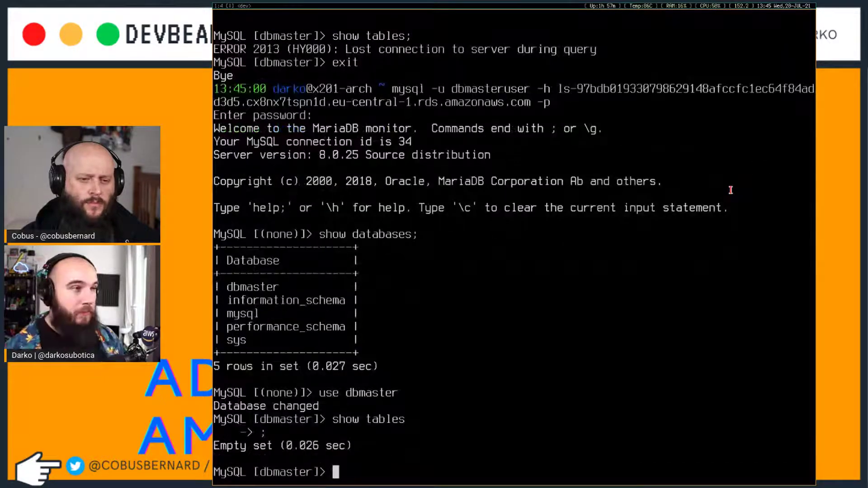
{"action": "type", "text": "`"}
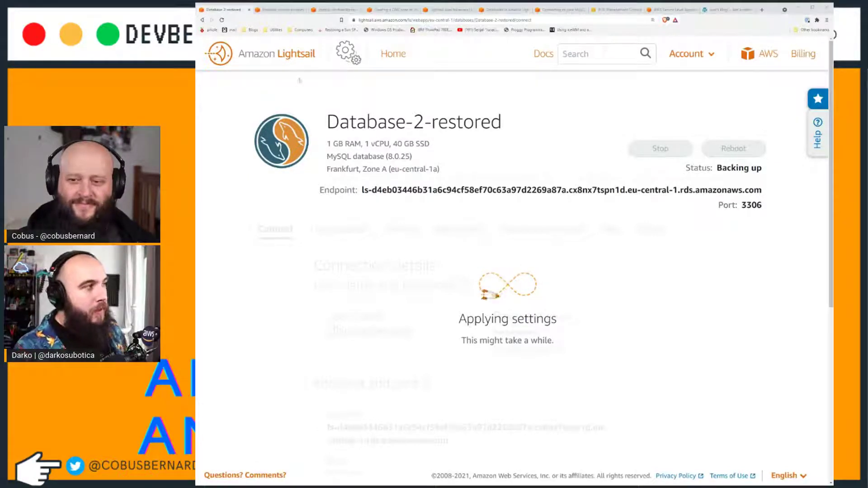
Open Database-BigBoi from the Lightsail Databases list.
{"action": "left_click", "coordinate": [271, 56]}
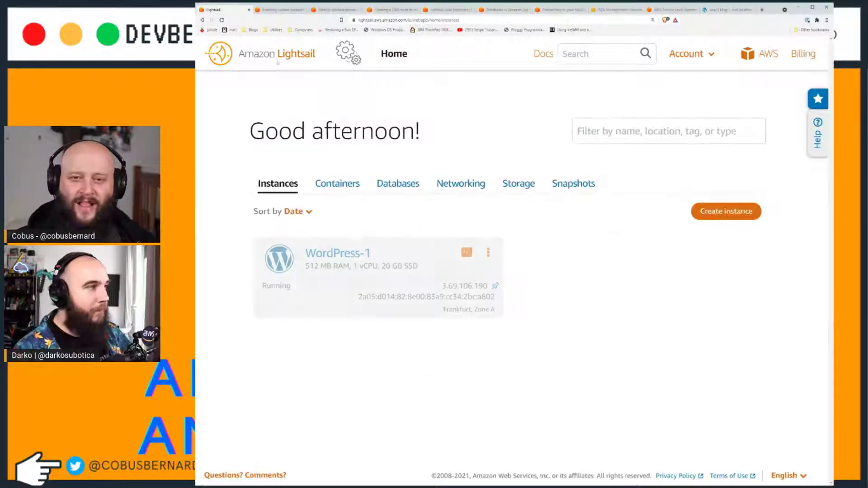
{"action": "left_click", "coordinate": [396, 184]}
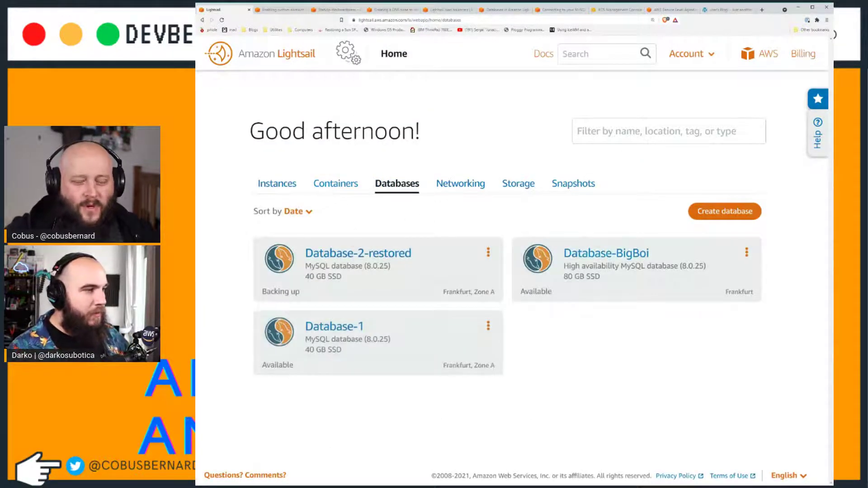
{"action": "left_click", "coordinate": [616, 256]}
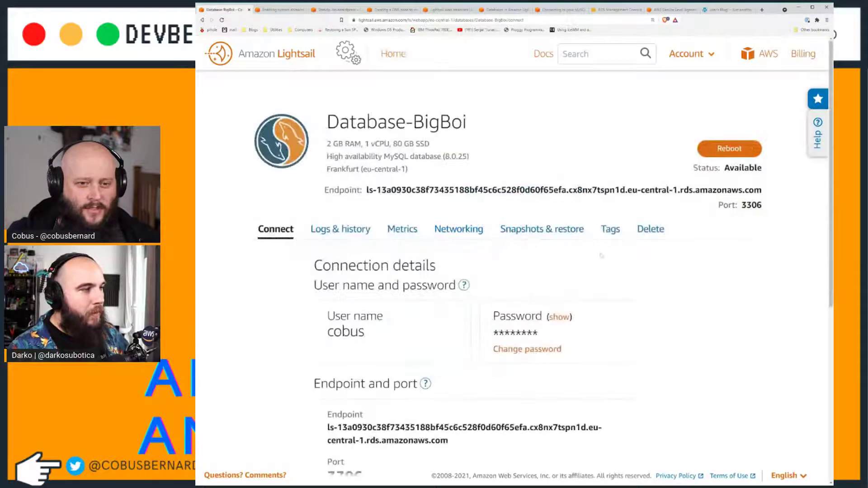
{"action": "scroll", "coordinate": [514, 271], "scroll_direction": "down", "scroll_amount": 2}
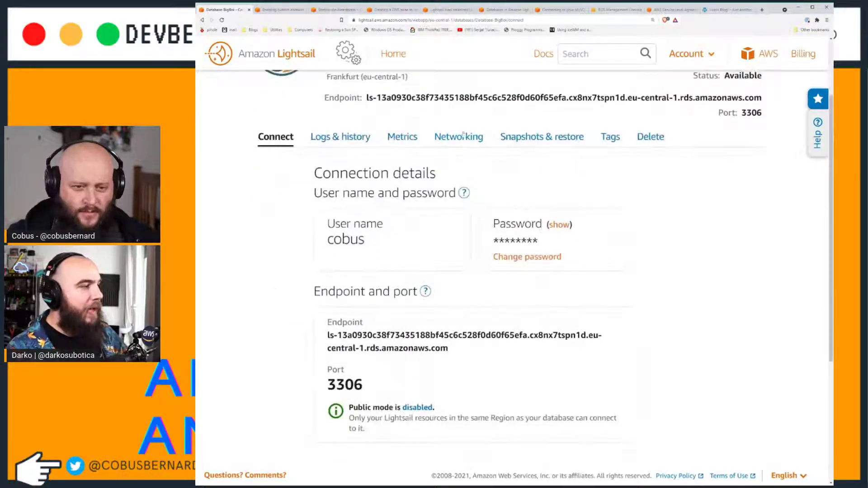
{"action": "scroll", "coordinate": [310, 226], "scroll_direction": "down", "scroll_amount": 4}
{"action": "scroll", "coordinate": [310, 226], "scroll_direction": "up", "scroll_amount": 5}
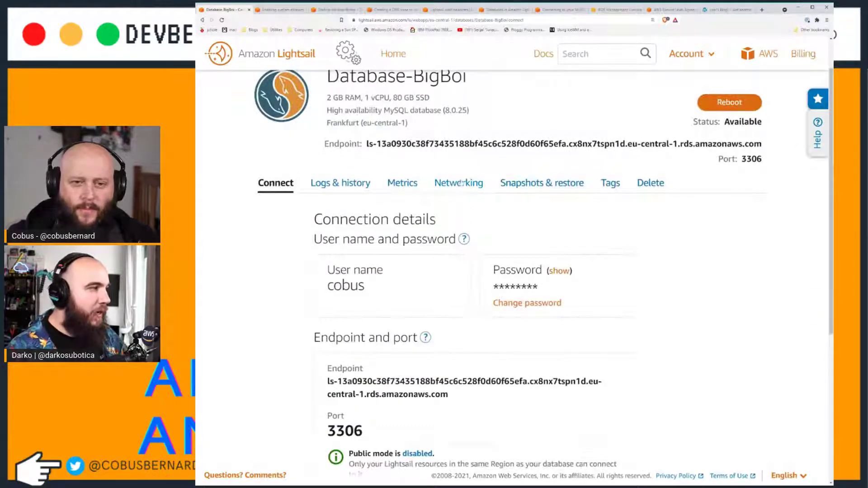
Browse Database-BigBoi's networking, CPU metrics, and logs and history, noting its MySQL version.
{"action": "left_click", "coordinate": [462, 182]}
{"action": "left_click", "coordinate": [401, 229]}
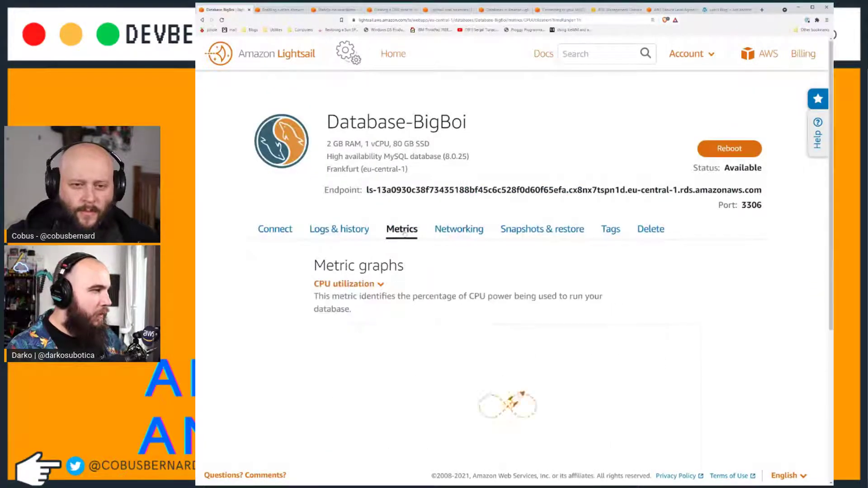
{"action": "scroll", "coordinate": [403, 235], "scroll_direction": "down", "scroll_amount": 4}
{"action": "scroll", "coordinate": [402, 238], "scroll_direction": "up", "scroll_amount": 4}
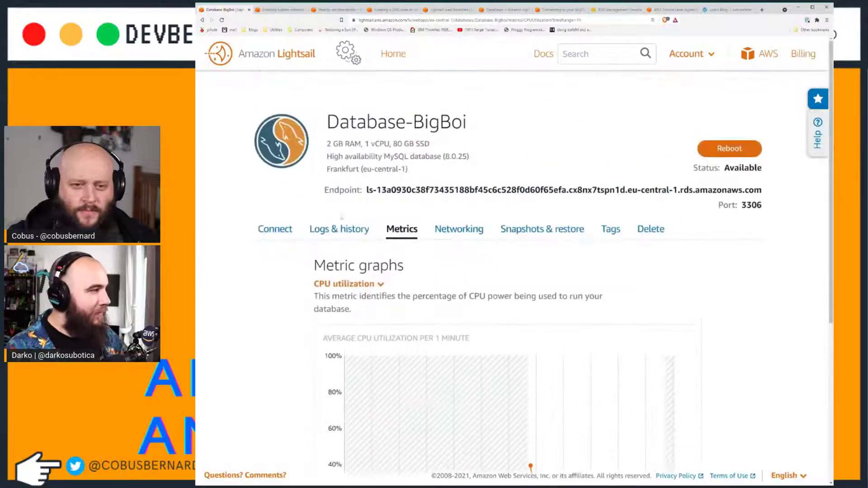
{"action": "left_click", "coordinate": [327, 230]}
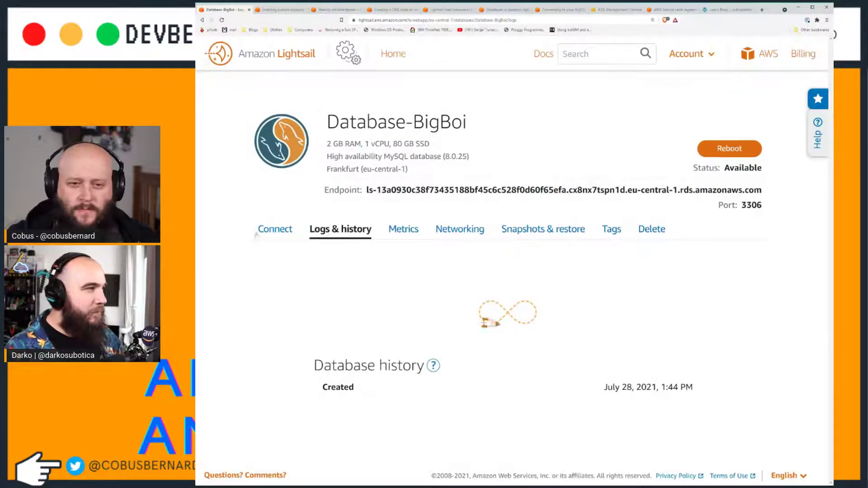
{"action": "left_click_drag", "start_coordinate": [326, 156], "coordinate": [483, 162]}
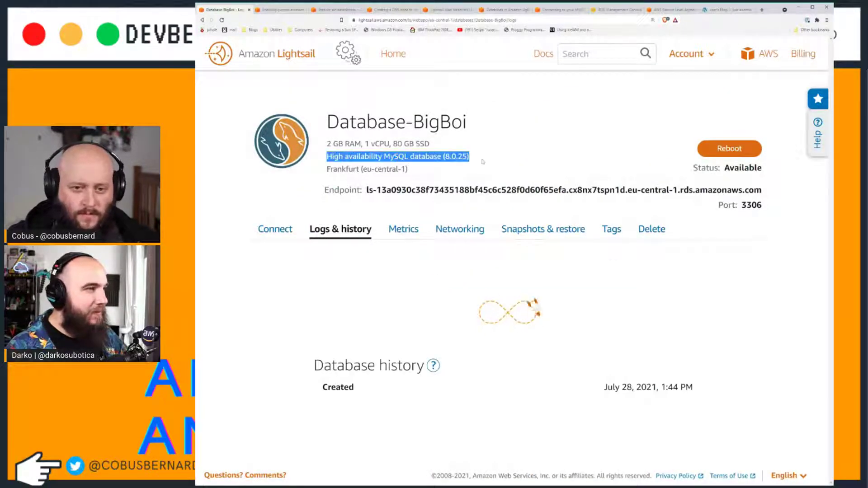
{"action": "left_click", "coordinate": [482, 162]}
{"action": "scroll", "coordinate": [376, 258], "scroll_direction": "down", "scroll_amount": 6}
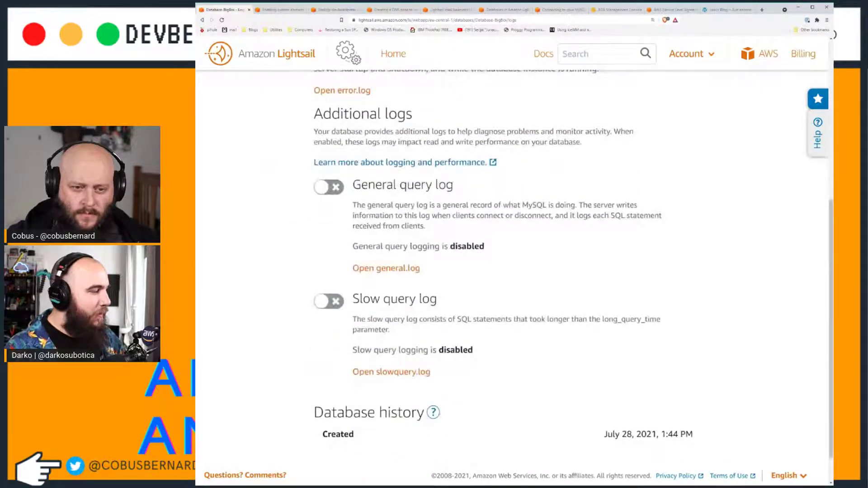
{"action": "scroll", "coordinate": [376, 258], "scroll_direction": "up", "scroll_amount": 5}
Review its connection endpoint, snapshot and delete options, then return to metrics and logs.
{"action": "left_click", "coordinate": [281, 199]}
{"action": "scroll", "coordinate": [445, 235], "scroll_direction": "down", "scroll_amount": 4}
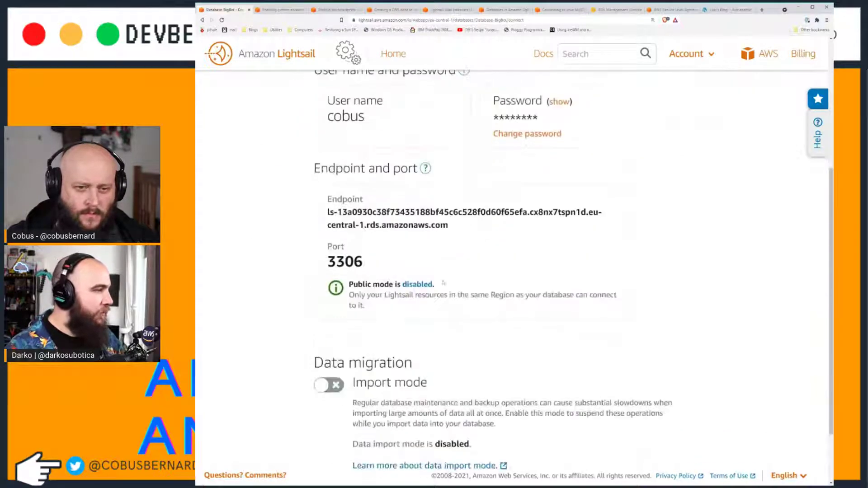
{"action": "left_click_drag", "start_coordinate": [449, 226], "coordinate": [324, 212]}
{"action": "left_click", "coordinate": [460, 298]}
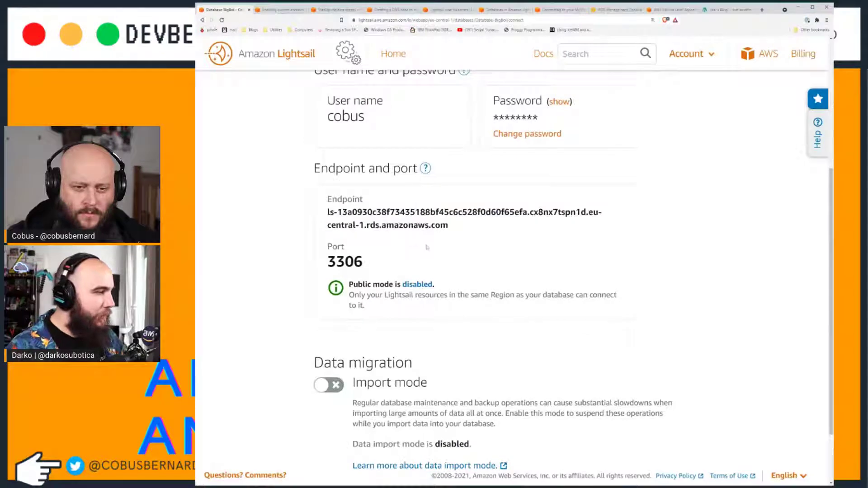
{"action": "scroll", "coordinate": [460, 298], "scroll_direction": "up", "scroll_amount": 4}
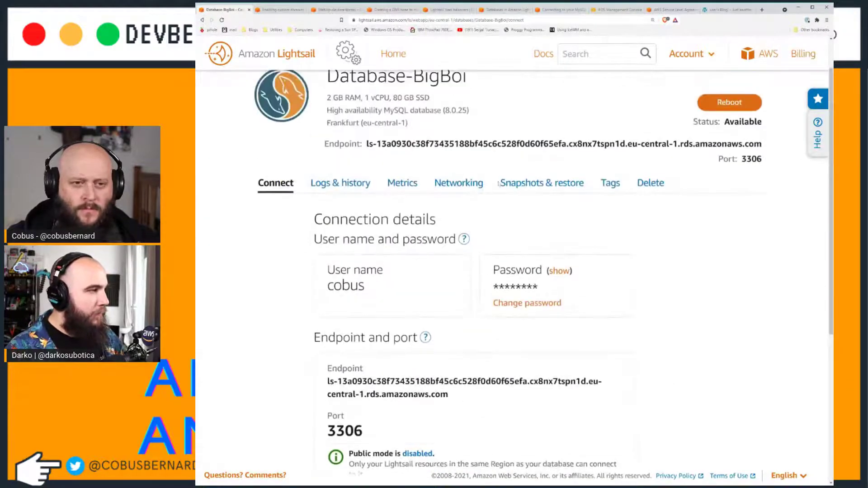
{"action": "left_click", "coordinate": [534, 184]}
{"action": "scroll", "coordinate": [561, 249], "scroll_direction": "down", "scroll_amount": 1}
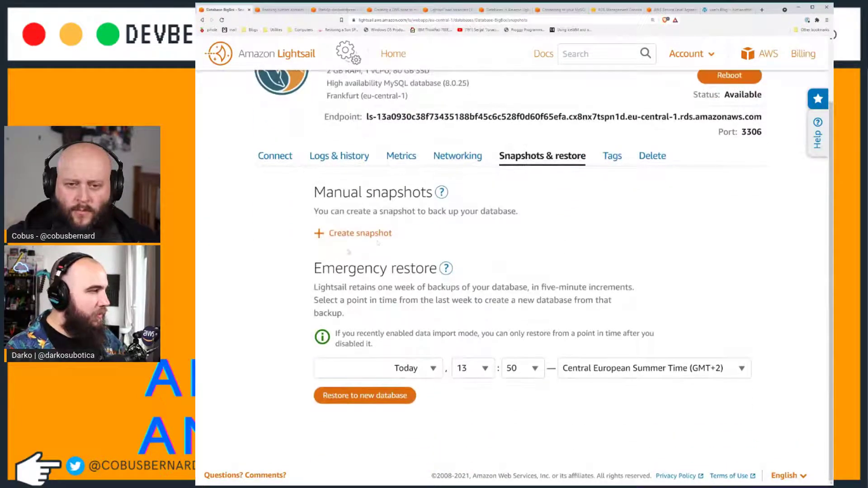
{"action": "left_click", "coordinate": [648, 156]}
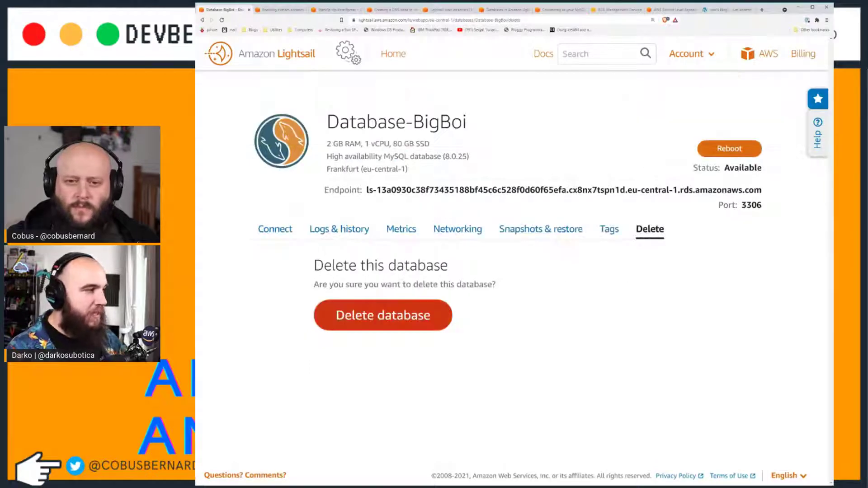
{"action": "left_click", "coordinate": [406, 228]}
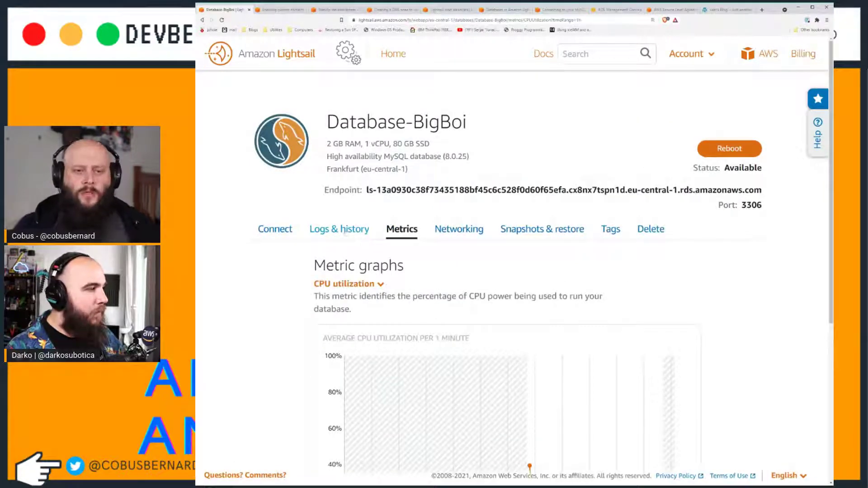
{"action": "left_click", "coordinate": [363, 235]}
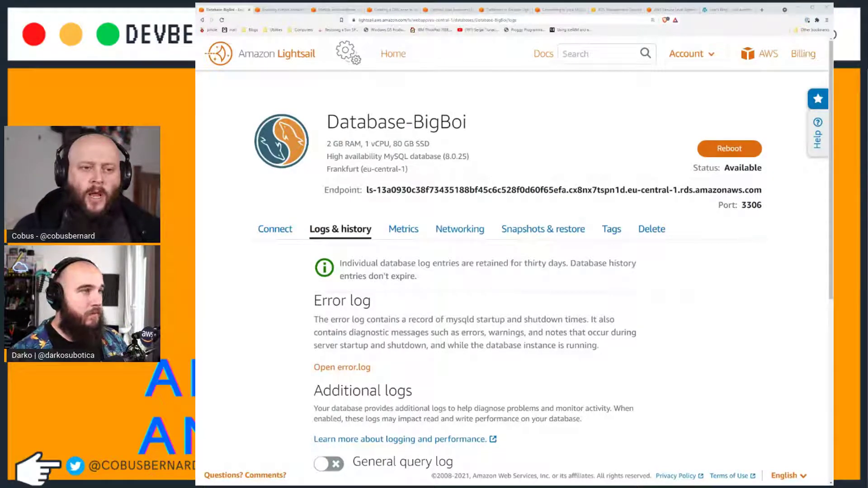
Select the full endpoint hostname shown on Database-BigBoi's page.
{"action": "triple_click", "coordinate": [471, 186]}
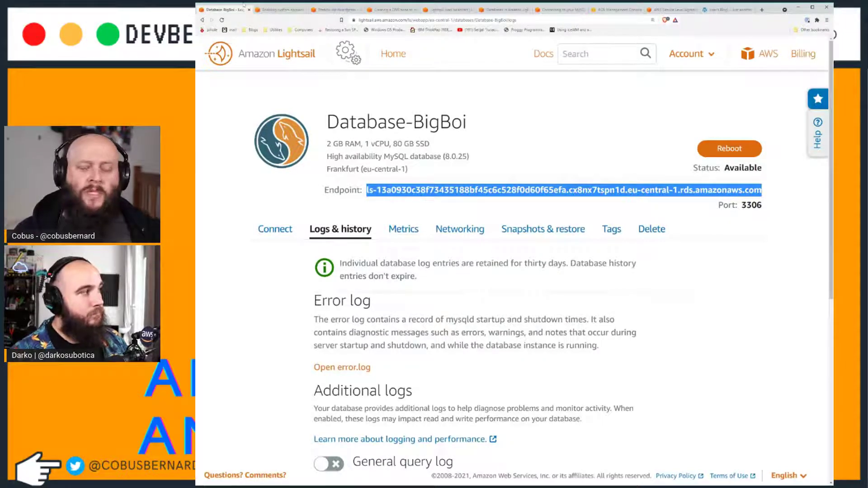
{"action": "left_click", "coordinate": [497, 2]}
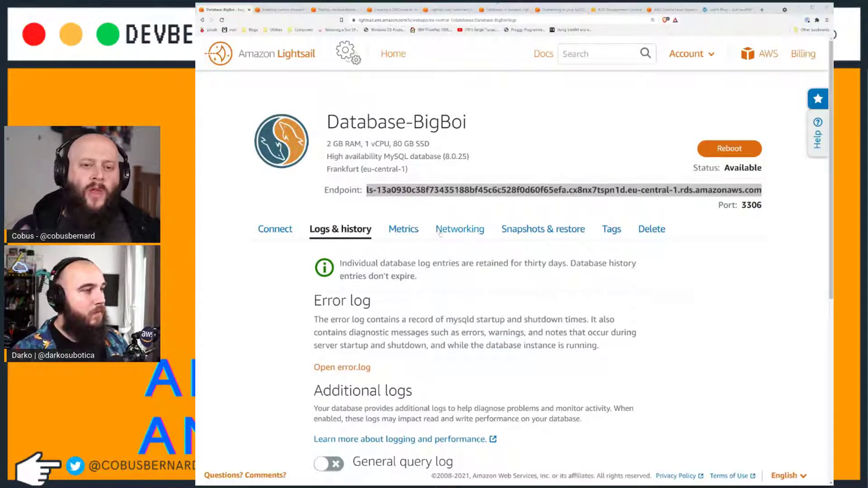
{"action": "scroll", "coordinate": [515, 273], "scroll_direction": "down", "scroll_amount": 3}
{"action": "scroll", "coordinate": [268, 216], "scroll_direction": "up", "scroll_amount": 3}
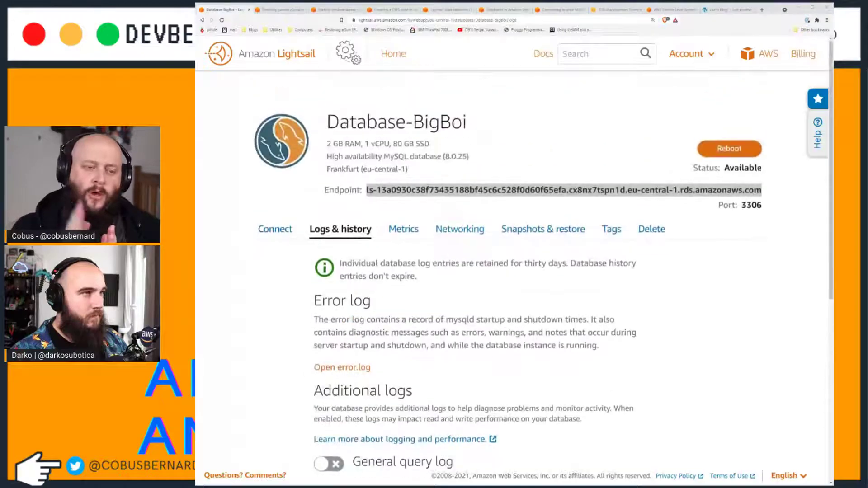
{"action": "scroll", "coordinate": [268, 216], "scroll_direction": "down", "scroll_amount": 2}
{"action": "scroll", "coordinate": [268, 216], "scroll_direction": "up", "scroll_amount": 2}
Show Database-BigBoi's connection details with port 3306 and select the endpoint hostname.
{"action": "left_click", "coordinate": [274, 227]}
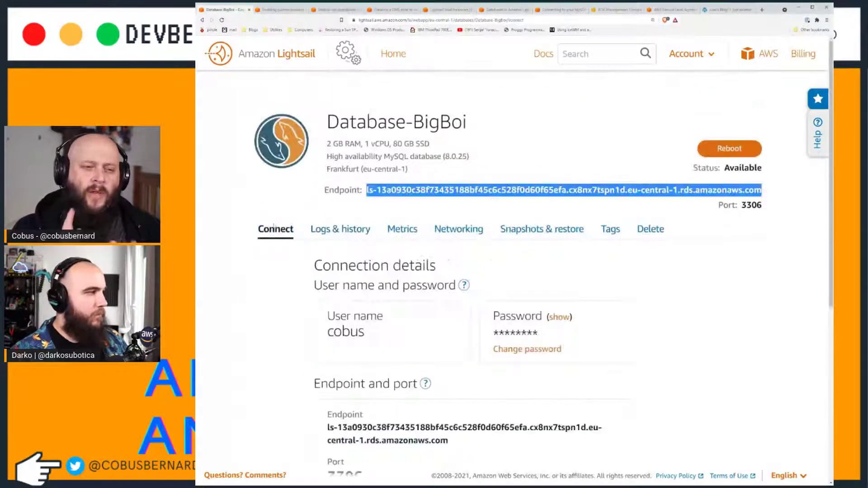
{"action": "scroll", "coordinate": [624, 286], "scroll_direction": "down", "scroll_amount": 3}
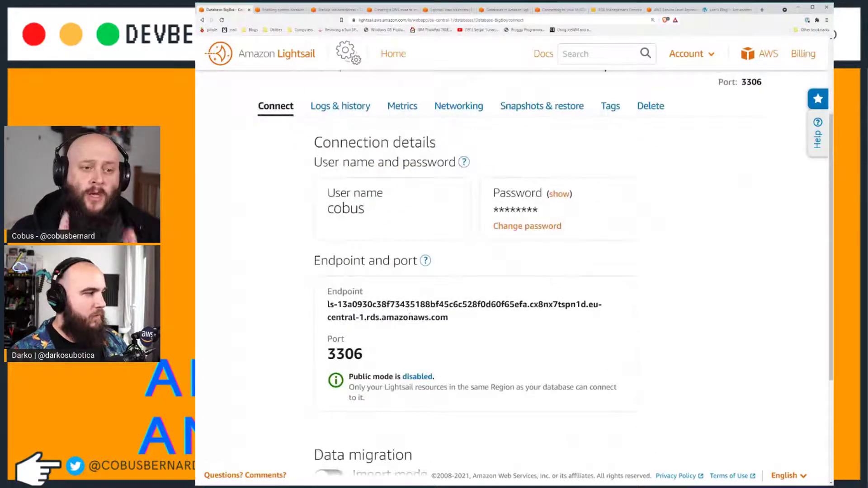
{"action": "left_click_drag", "start_coordinate": [328, 304], "coordinate": [448, 317]}
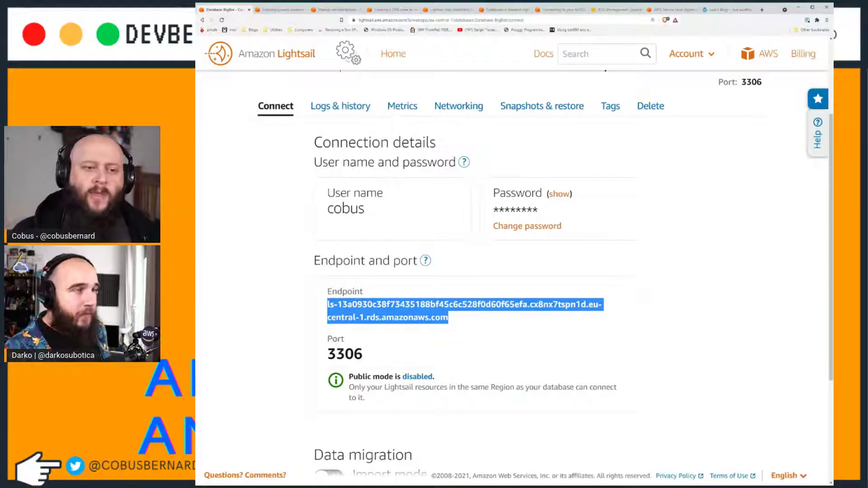
{"action": "key", "text": "alt+Tab"}
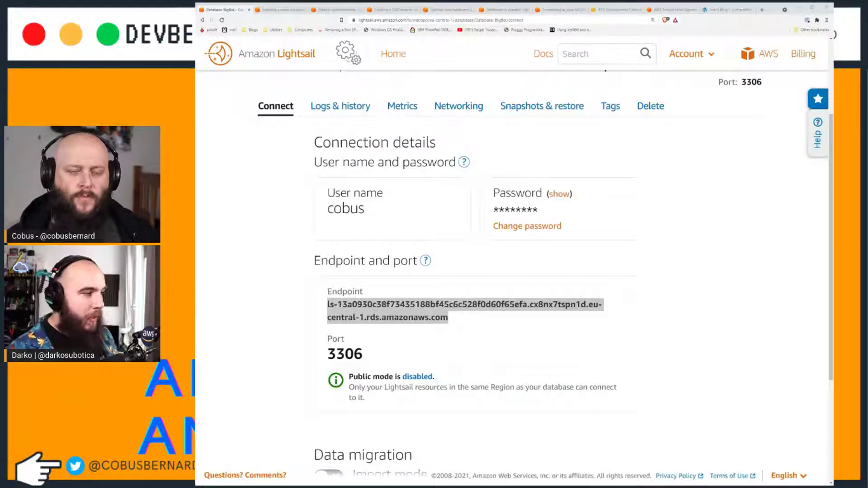
{"action": "left_click", "coordinate": [497, 318]}
{"action": "double_click", "coordinate": [432, 304]}
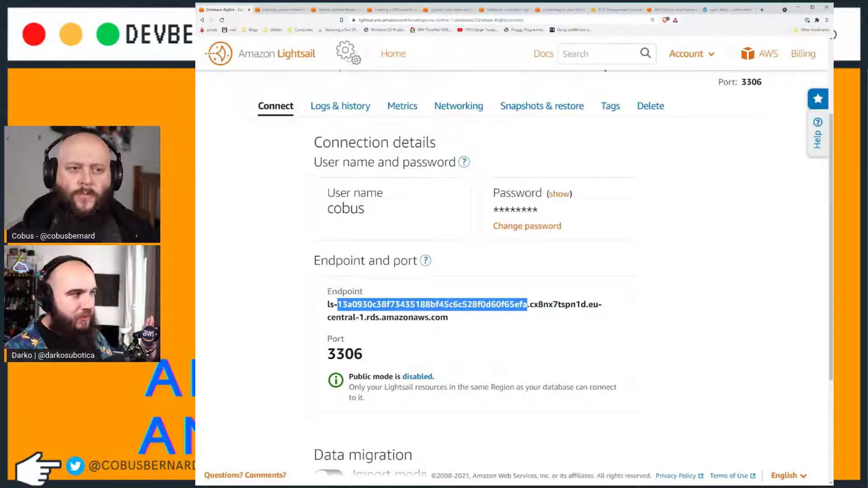
{"action": "scroll", "coordinate": [397, 304], "scroll_direction": "down", "scroll_amount": 3}
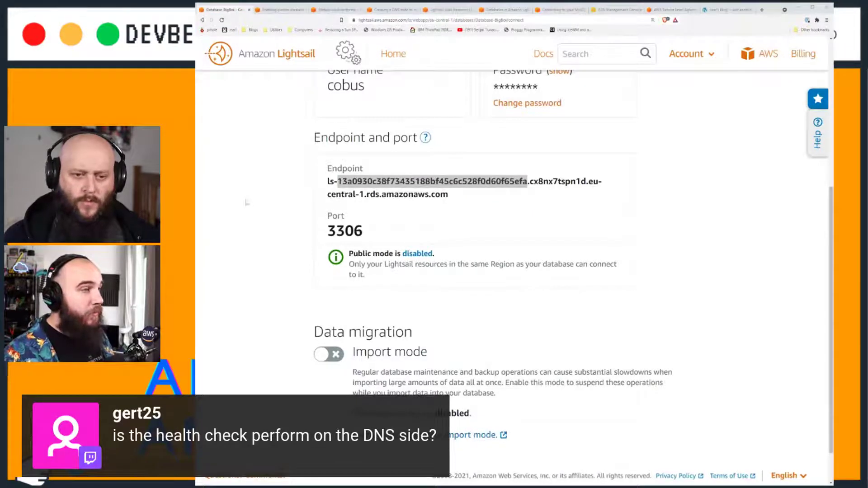
{"action": "left_click", "coordinate": [368, 191]}
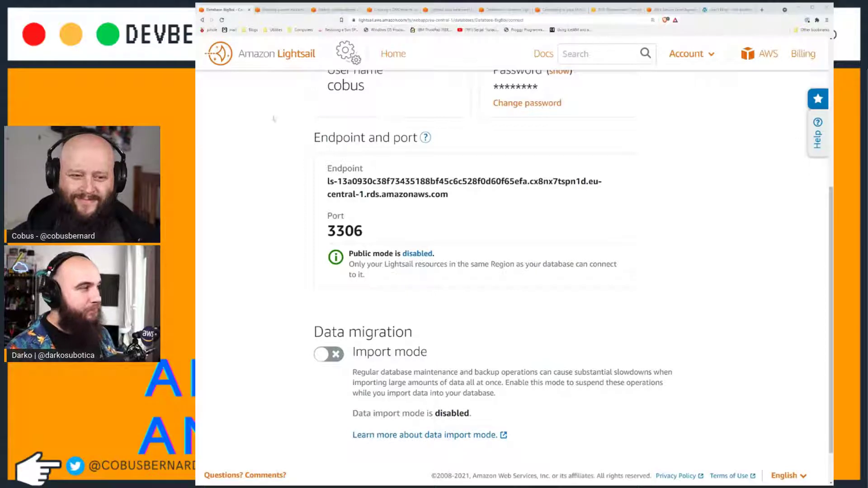
{"action": "scroll", "coordinate": [335, 168], "scroll_direction": "up", "scroll_amount": 4}
Read Database-BigBoi's availability description and view its logs and history.
{"action": "scroll", "coordinate": [335, 169], "scroll_direction": "up", "scroll_amount": 2}
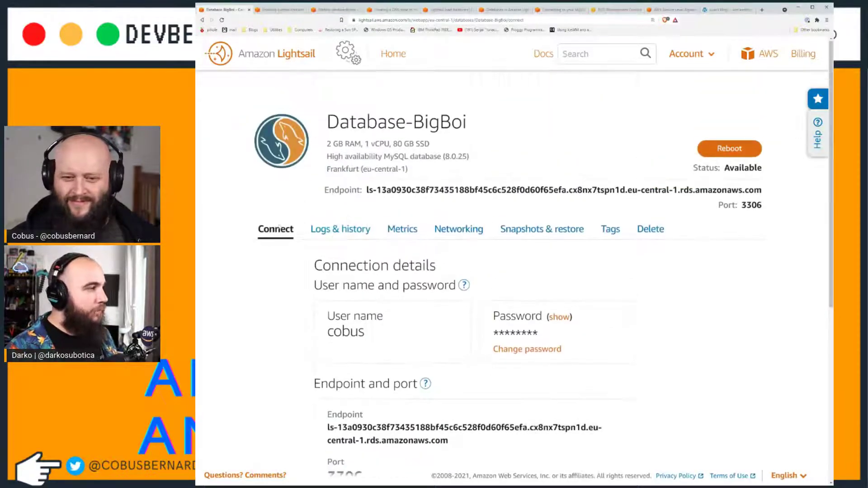
{"action": "scroll", "coordinate": [432, 219], "scroll_direction": "down", "scroll_amount": 4}
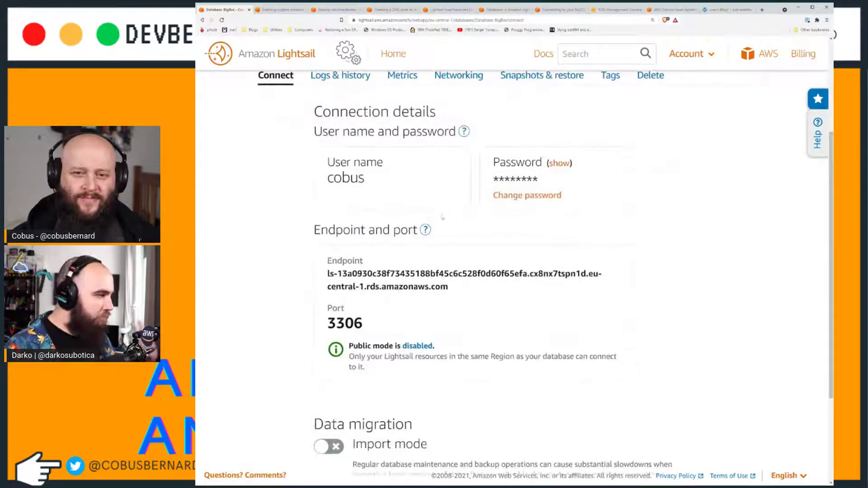
{"action": "scroll", "coordinate": [514, 271], "scroll_direction": "down", "scroll_amount": 1}
{"action": "scroll", "coordinate": [514, 271], "scroll_direction": "up", "scroll_amount": 4}
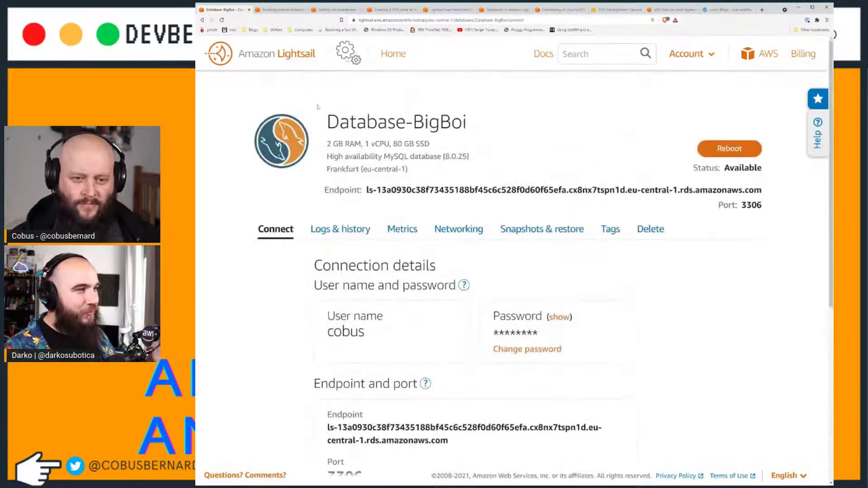
{"action": "double_click", "coordinate": [364, 157]}
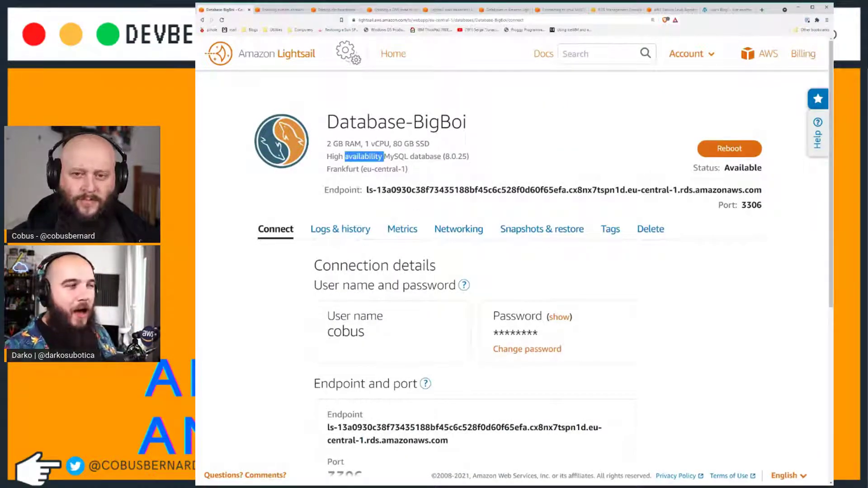
{"action": "left_click", "coordinate": [546, 176]}
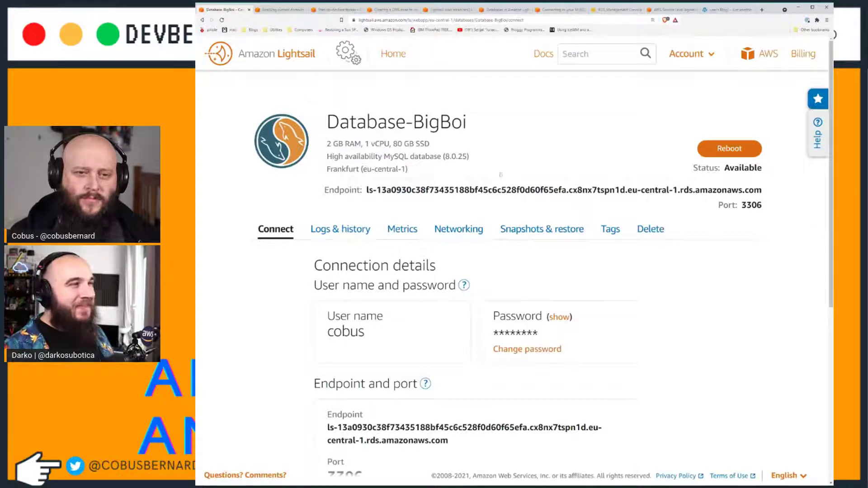
{"action": "left_click", "coordinate": [340, 229]}
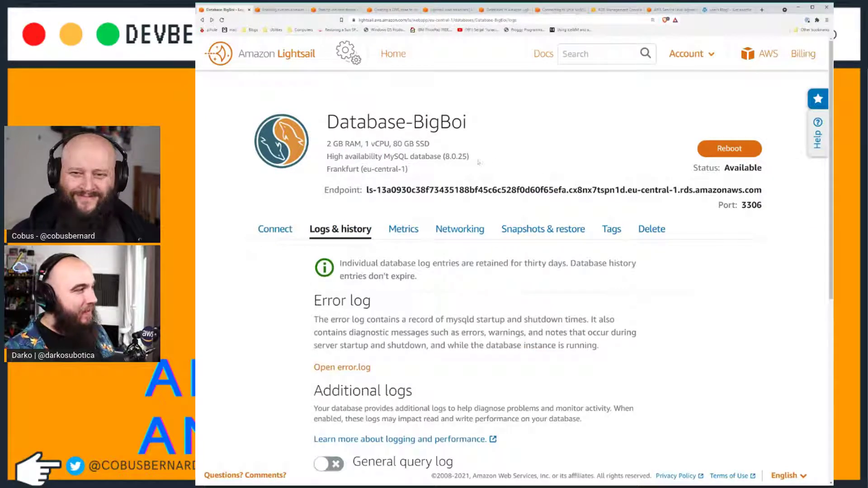
Reopen Database-BigBoi from the Lightsail Databases list and copy its endpoint hostname.
{"action": "left_click", "coordinate": [284, 63]}
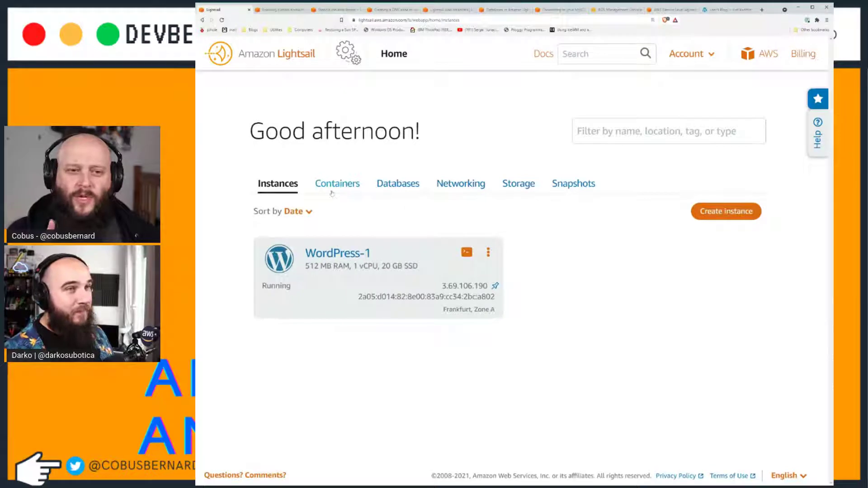
{"action": "left_click", "coordinate": [407, 188]}
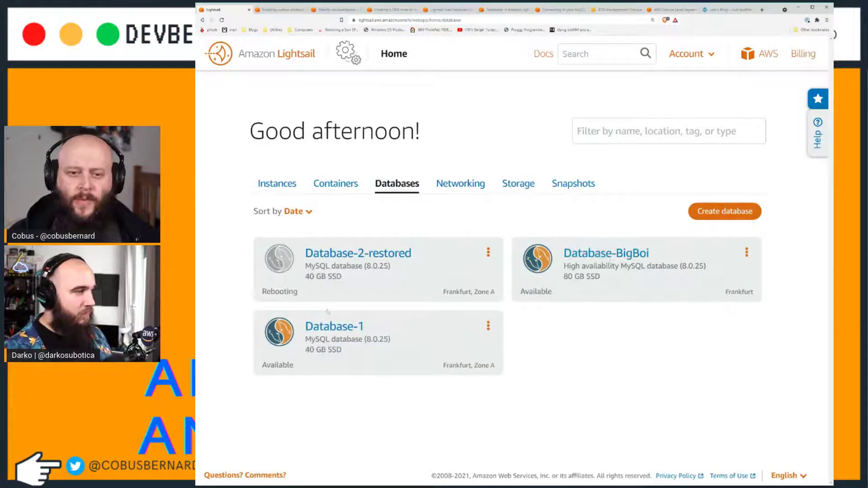
{"action": "left_click", "coordinate": [570, 254]}
{"action": "scroll", "coordinate": [469, 244], "scroll_direction": "down", "scroll_amount": 3}
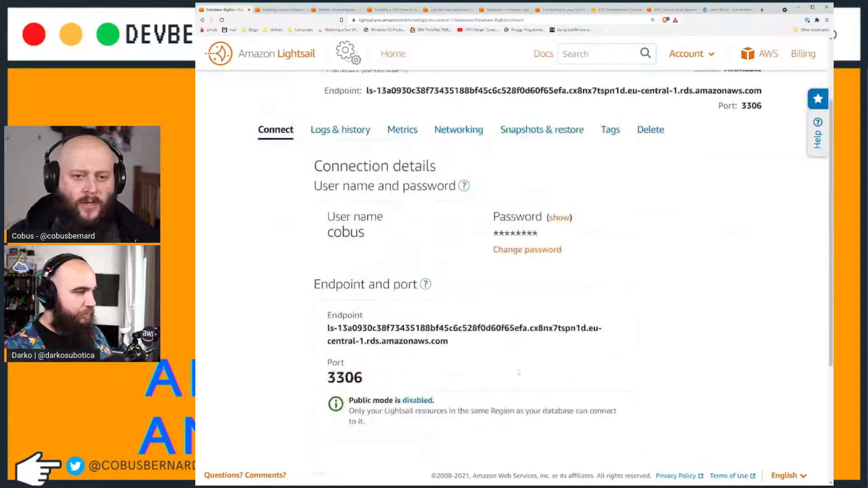
{"action": "left_click_drag", "start_coordinate": [450, 317], "coordinate": [323, 303]}
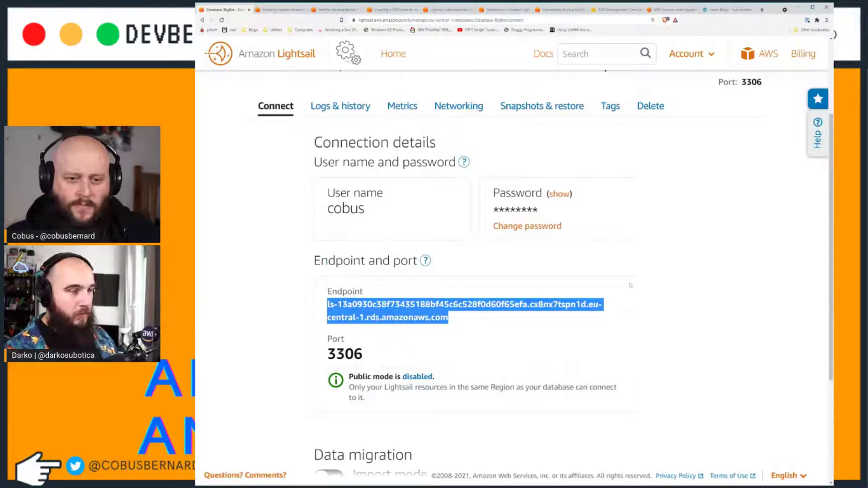
{"action": "key", "text": "alt+Tab"}
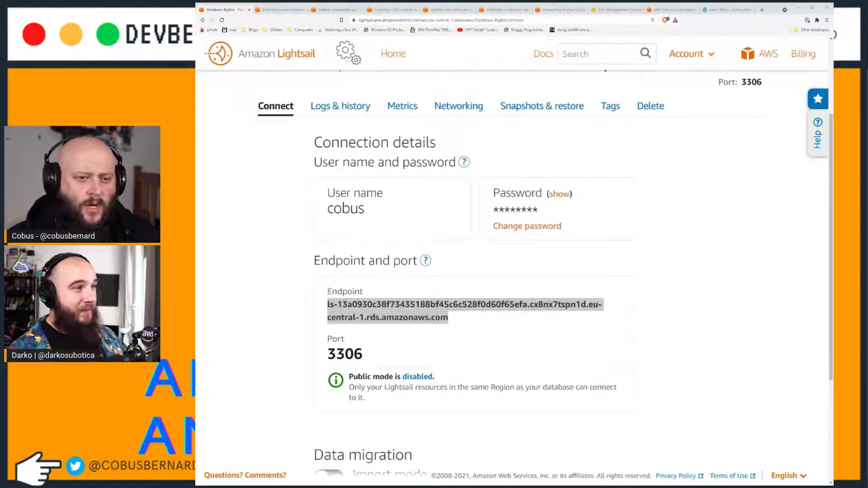
{"action": "left_click", "coordinate": [205, 212]}
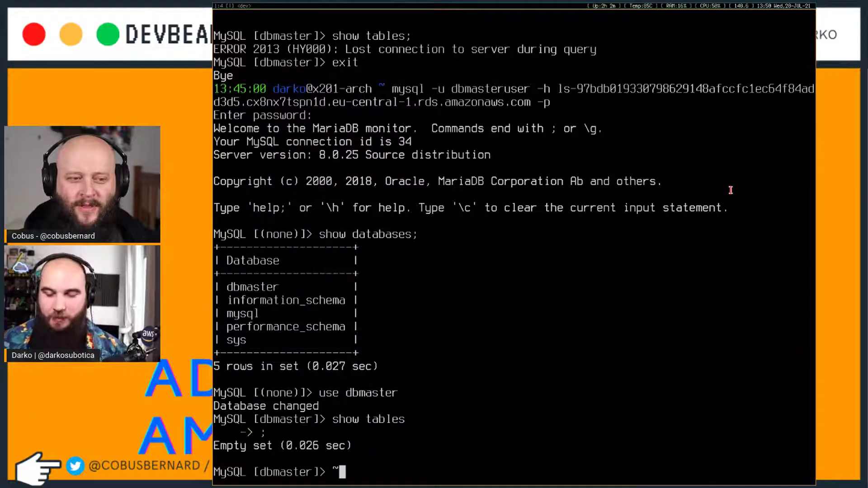
Exit the dbmaster MySQL client session with exit.
{"action": "key", "text": "alt+1"}
{"action": "key", "text": "BackSpace"}
{"action": "type", "text": "exit"}
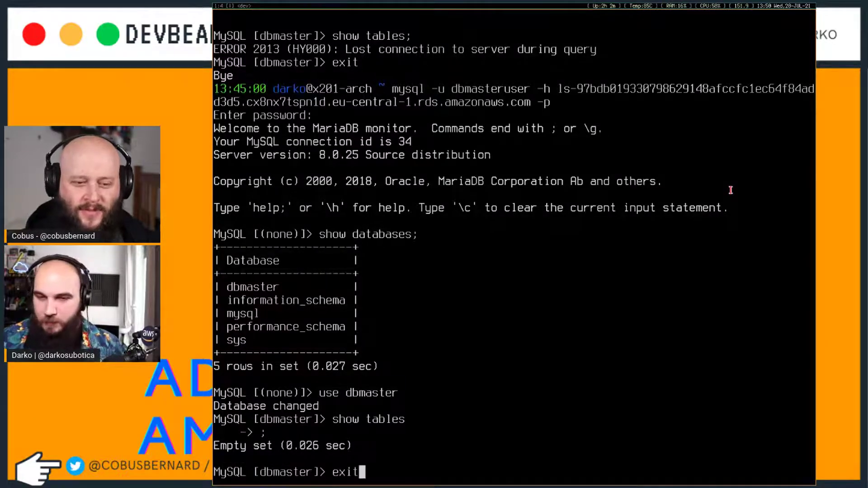
{"action": "key", "text": "Return"}
In workspace 1, list the files and print the endpoint saved in otherdb.txt.
{"action": "key", "text": "super+1"}
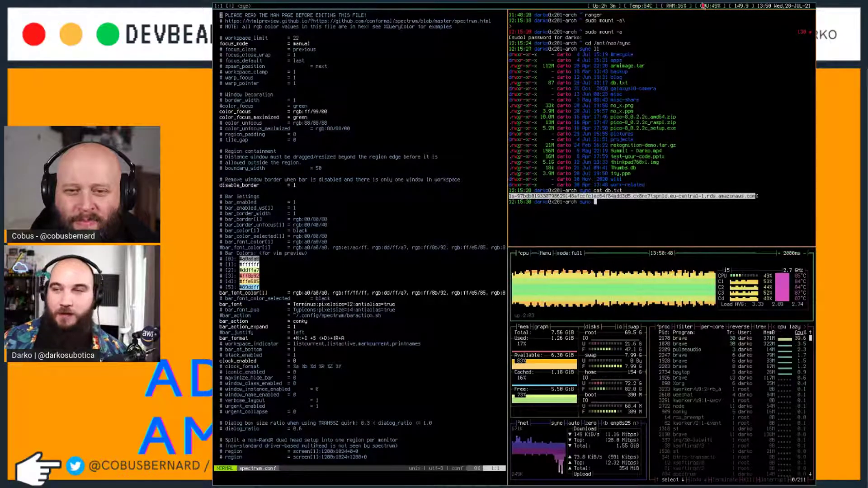
{"action": "type", "text": "l"}
{"action": "key", "text": "Return"}
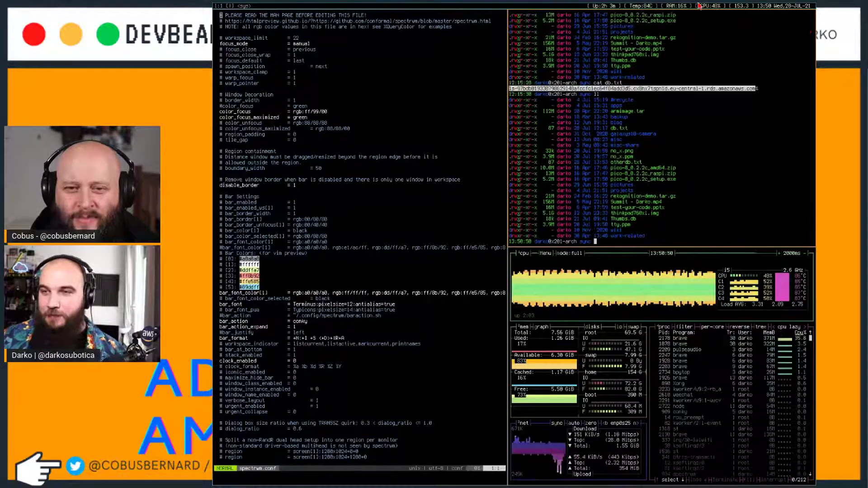
{"action": "type", "text": "cat o"}
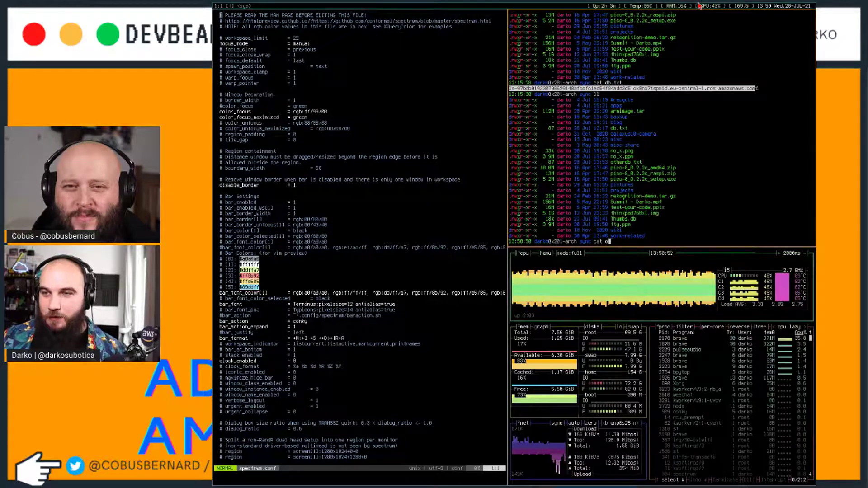
{"action": "key", "text": "Tab"}
{"action": "key", "text": "Return"}
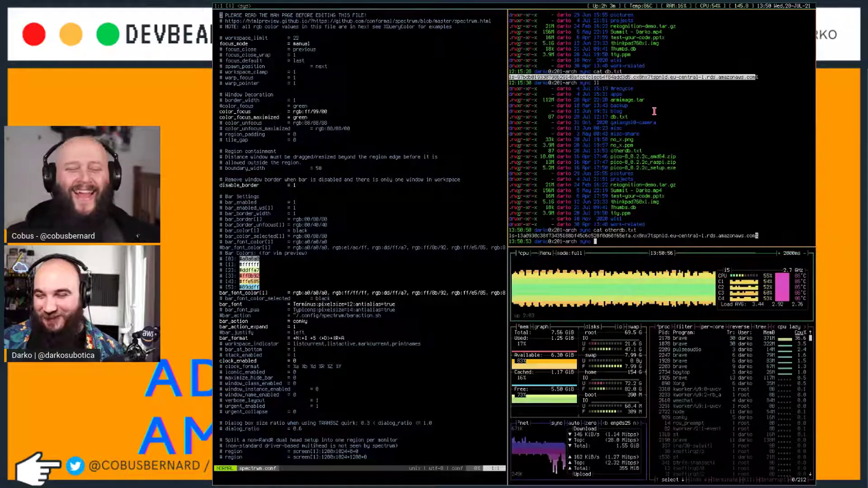
{"action": "double_click", "coordinate": [530, 236]}
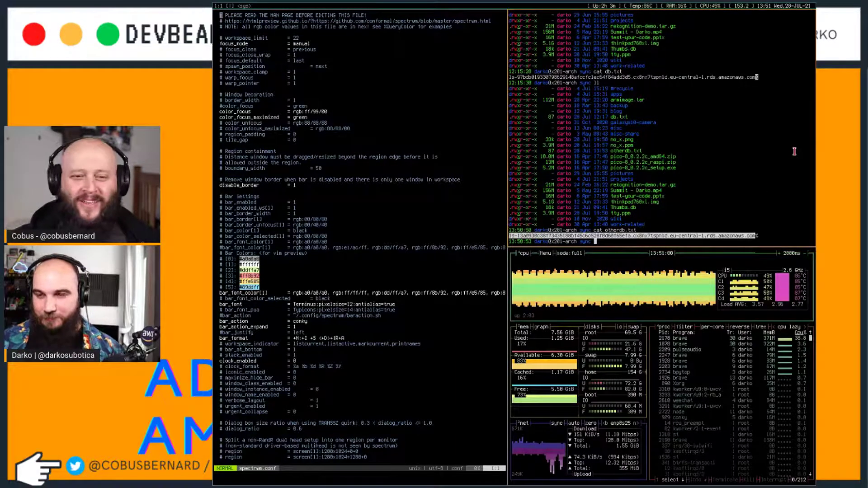
{"action": "key", "text": "super+4"}
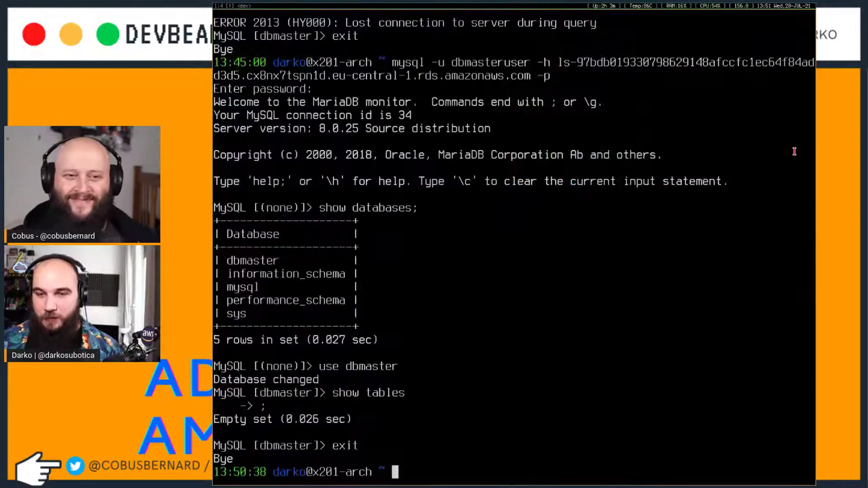
In workspace 5, open a larger-font terminal and ping the Database-BigBoi endpoint.
{"action": "key", "text": "super+5"}
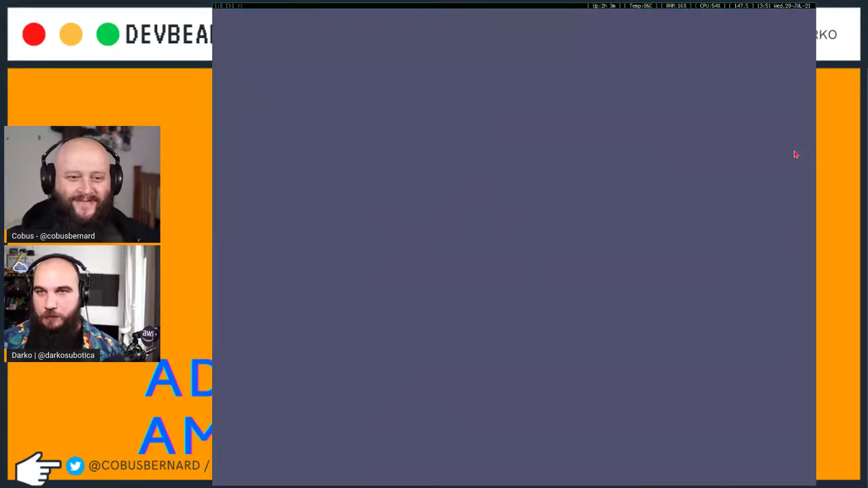
{"action": "key", "text": "super+shift+Return"}
{"action": "key", "text": "ctrl+plus"}
{"action": "key", "text": "ctrl+plus"}
{"action": "key", "text": "ctrl+plus"}
{"action": "key", "text": "ctrl+plus"}
{"action": "key", "text": "ctrl+plus"}
{"action": "key", "text": "ctrl+plus"}
{"action": "key", "text": "ctrl+plus"}
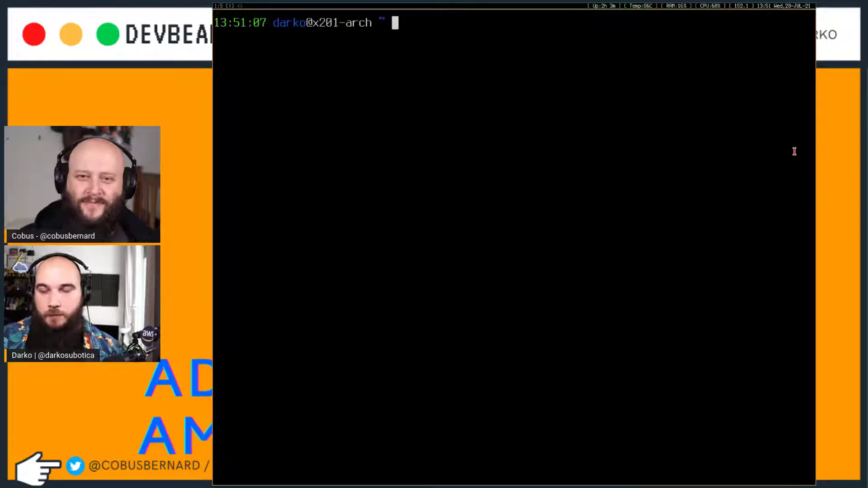
{"action": "type", "text": "ping"}
{"action": "type", "text": "ls-13a0930c38f73435188bf45c6c528f0d60f65efa.cx8nx7tspn1d.eu-central-1.rds.amazonaws.com%"}
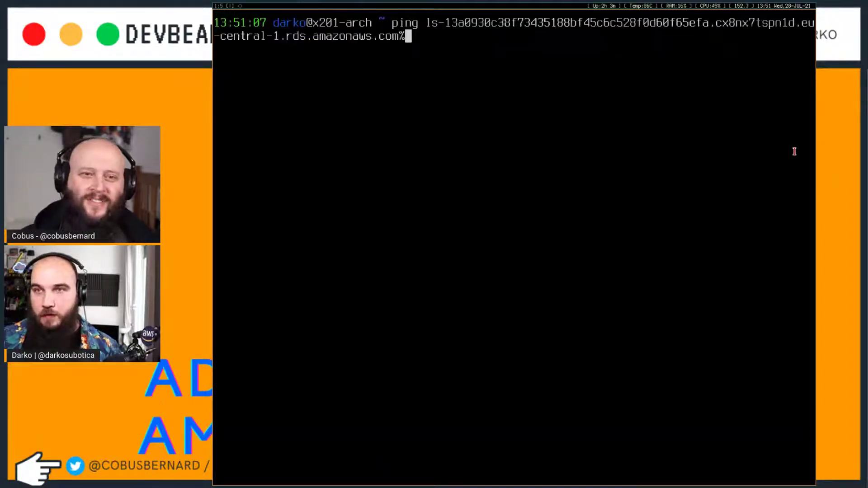
{"action": "key", "text": "Return"}
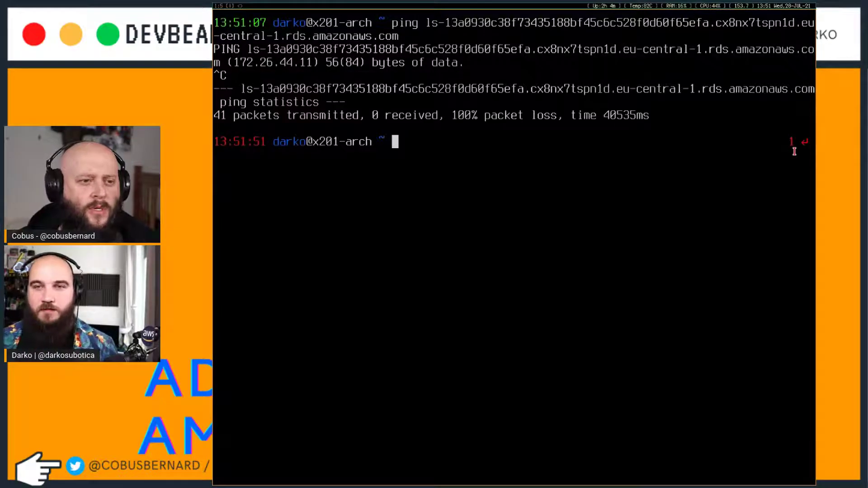
List ping's version and options, then recall the ping command to edit into ping -f.
{"action": "type", "text": "ping --version"}
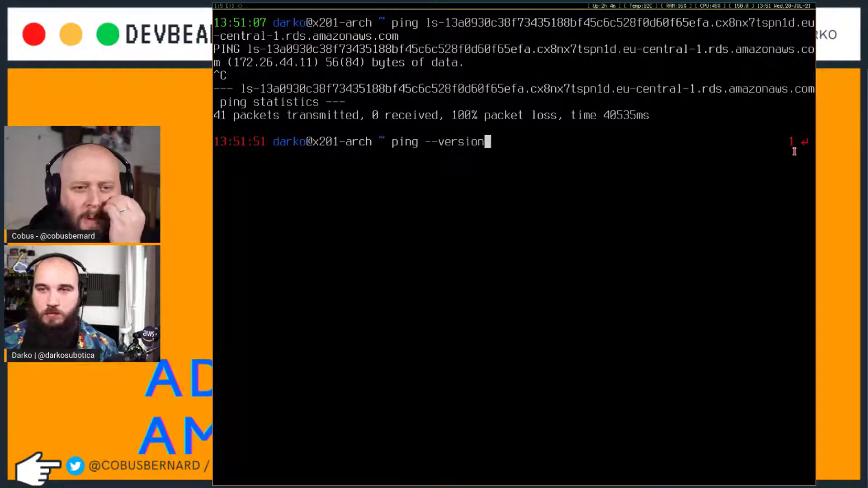
{"action": "key", "text": "Return"}
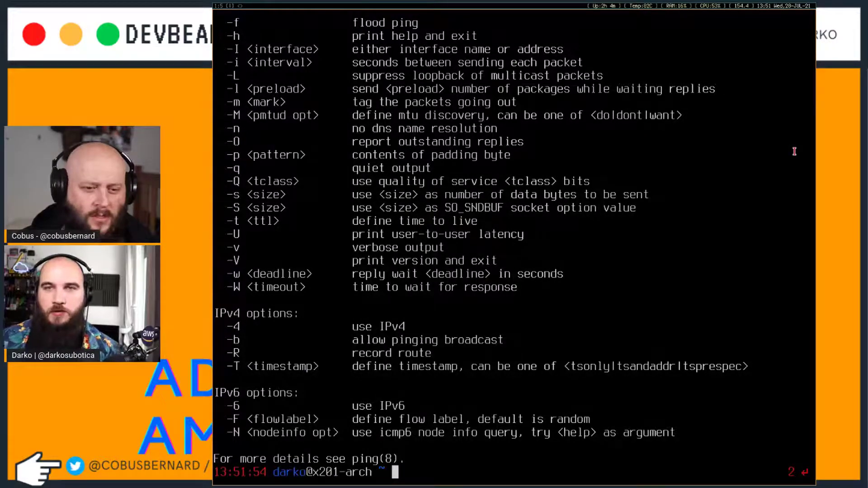
{"action": "key", "text": "Up"}
{"action": "key", "text": "BackSpace"}
{"action": "key", "text": "BackSpace"}
{"action": "key", "text": "BackSpace"}
{"action": "key", "text": "BackSpace"}
{"action": "key", "text": "BackSpace"}
{"action": "key", "text": "BackSpace"}
{"action": "key", "text": "BackSpace"}
{"action": "key", "text": "BackSpace"}
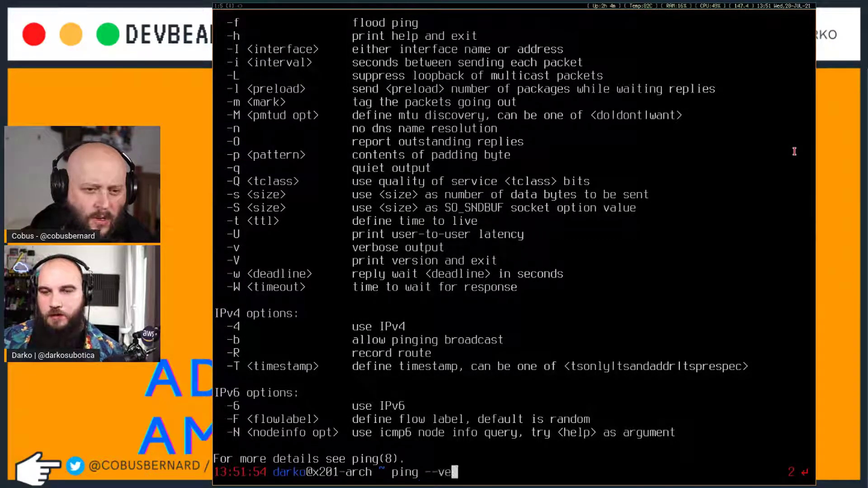
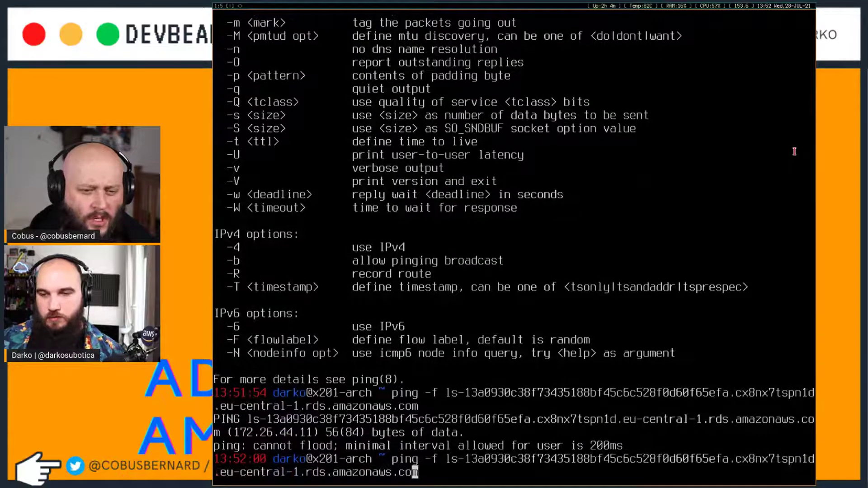
Stop the ping and try dig on the database endpoint, which reports dig not found.
{"action": "key", "text": "ctrl+c"}
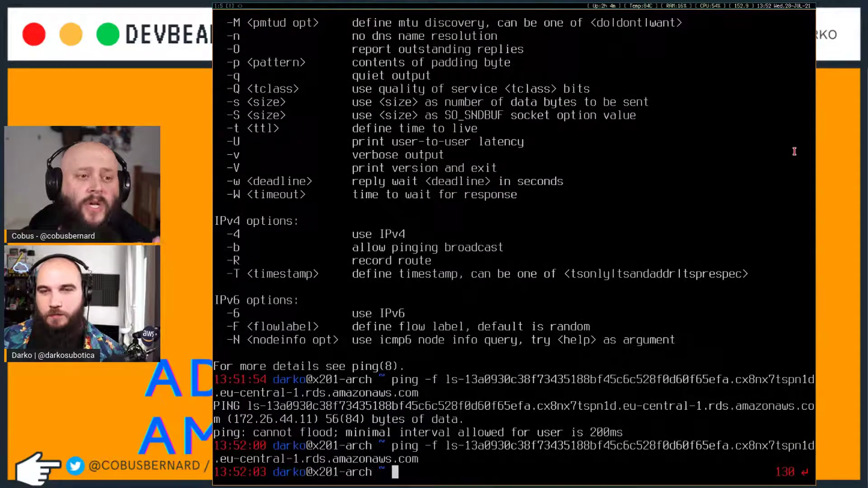
{"action": "type", "text": "dig"}
{"action": "key", "text": "ctrl+shift+v"}
{"action": "key", "text": "Return"}
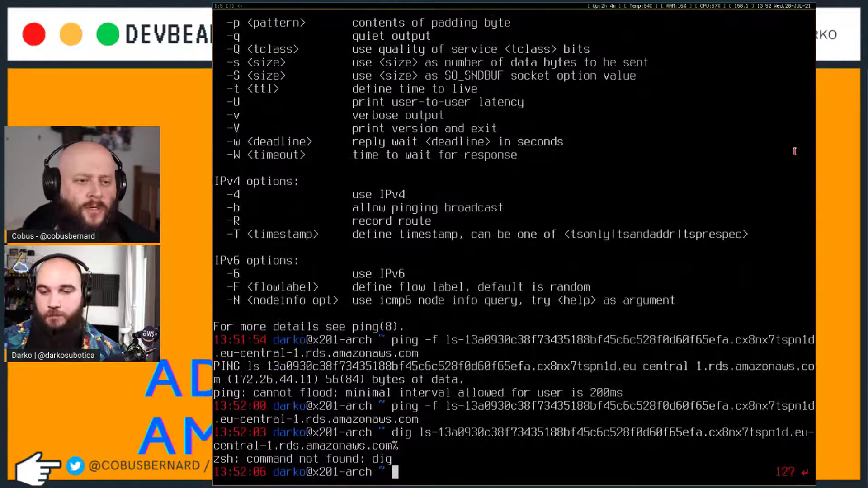
Resolve the endpoint with drill, returning 172.26.44.11, and repeat the lookup three more times.
{"action": "type", "text": "drill"}
{"action": "key", "text": "ctrl+shift+v"}
{"action": "key", "text": "Return"}
{"action": "key", "text": "Up"}
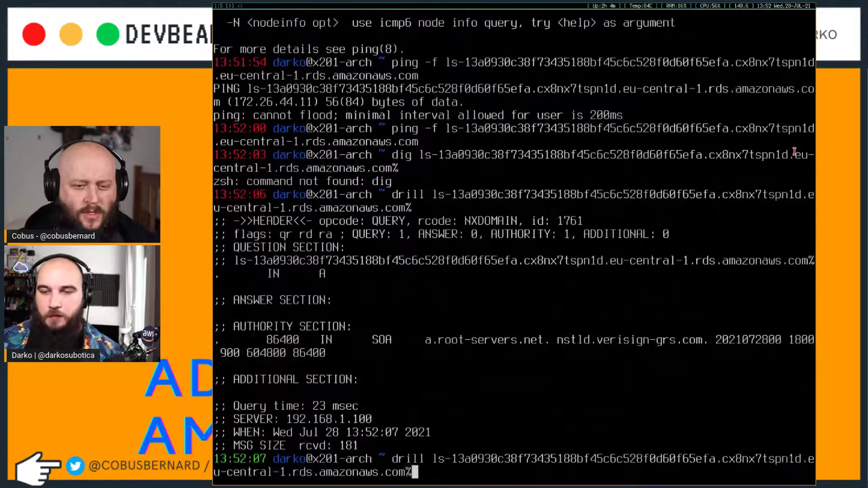
{"action": "key", "text": "Return"}
{"action": "key", "text": "Up"}
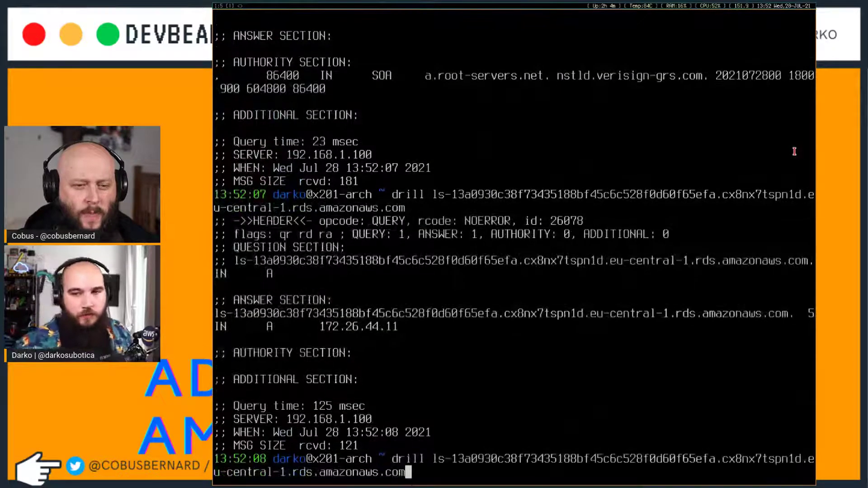
{"action": "key", "text": "Return"}
{"action": "key", "text": "Up"}
{"action": "key", "text": "Return"}
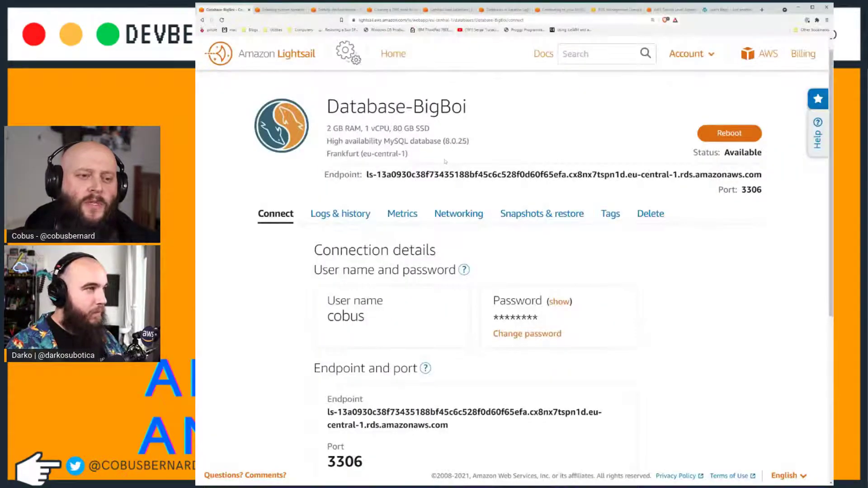
Reboot the Lightsail database and re-run the drill lookup several times during the reboot.
{"action": "left_click", "coordinate": [725, 141]}
{"action": "left_click", "coordinate": [548, 195]}
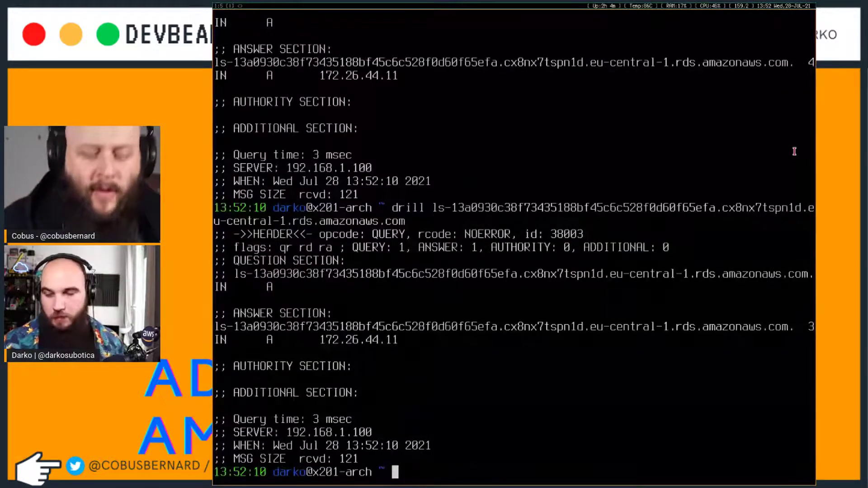
{"action": "key", "text": "Up"}
{"action": "key", "text": "Return"}
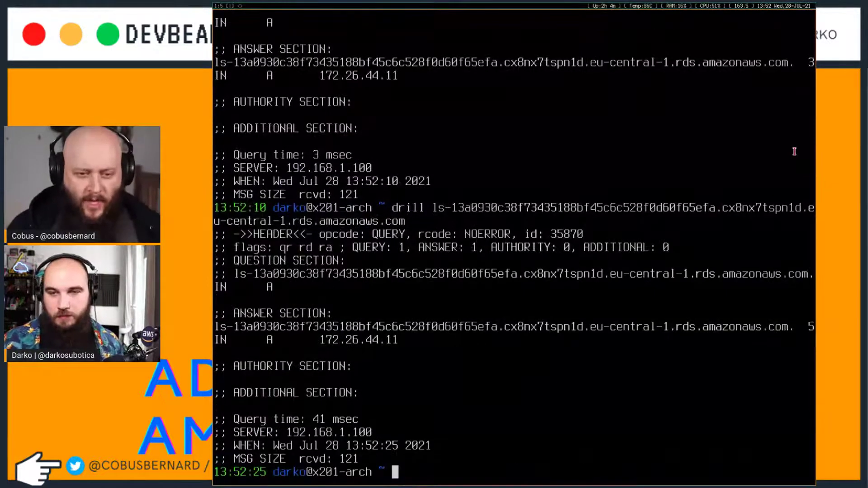
{"action": "key", "text": "Up"}
{"action": "key", "text": "Return"}
{"action": "key", "text": "Up"}
{"action": "key", "text": "Return"}
{"action": "key", "text": "Up"}
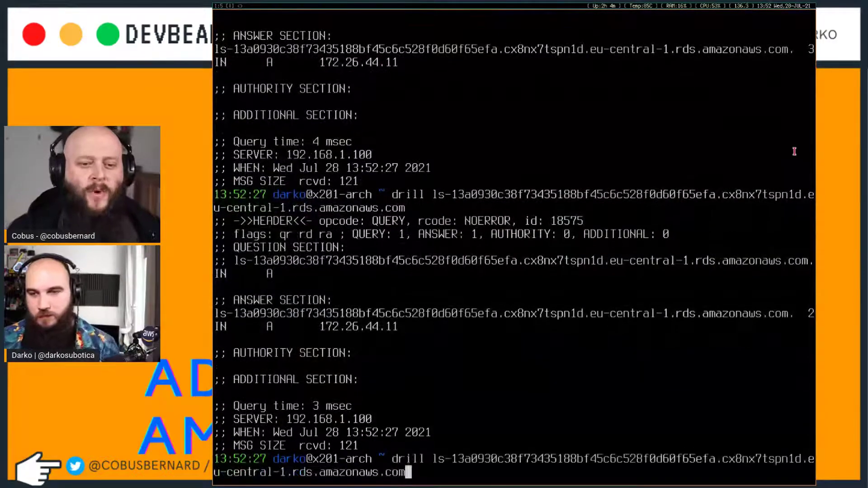
{"action": "key", "text": "Return"}
Run 'watch -n1 drill' on the endpoint to repeat the lookup every second.
{"action": "type", "text": "wat"}
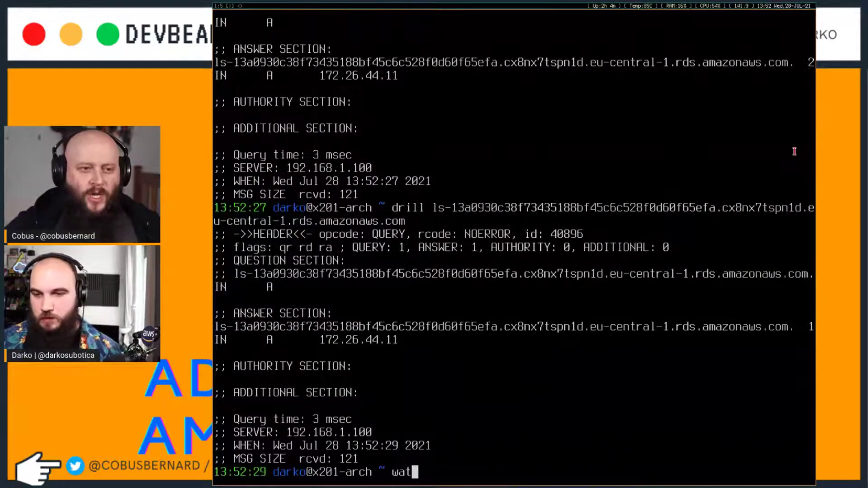
{"action": "type", "text": "ch -n 1 drill"}
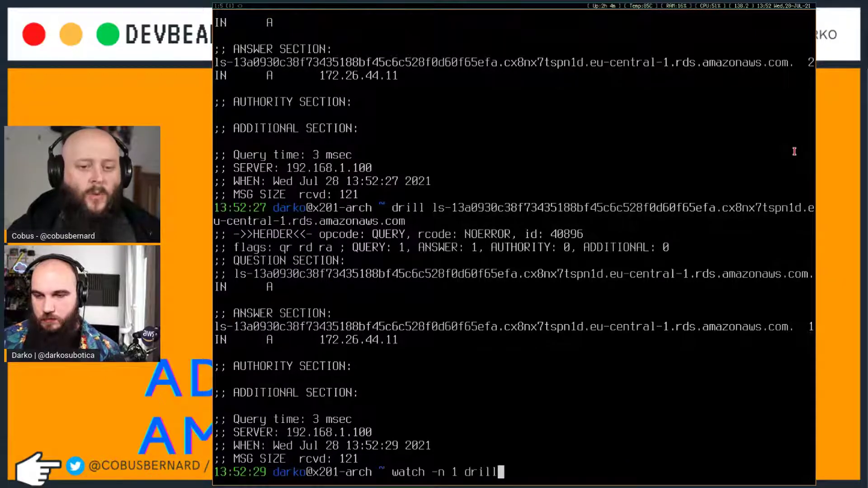
{"action": "key", "text": "ctrl+shift+v"}
{"action": "key", "text": "ctrl+c"}
{"action": "key", "text": "Up"}
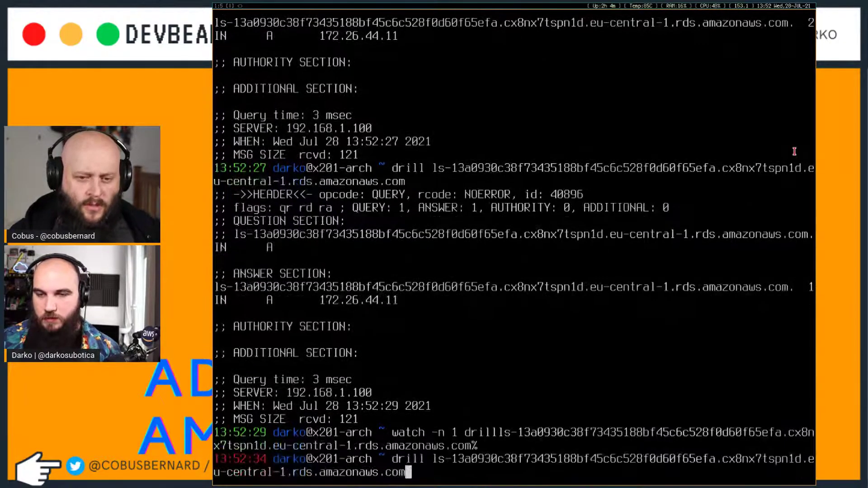
{"action": "key", "text": "BackSpace"}
{"action": "key", "text": "ctrl+c"}
{"action": "type", "text": "dr"}
{"action": "key", "text": "BackSpace"}
{"action": "key", "text": "BackSpace"}
{"action": "type", "text": "watch "}
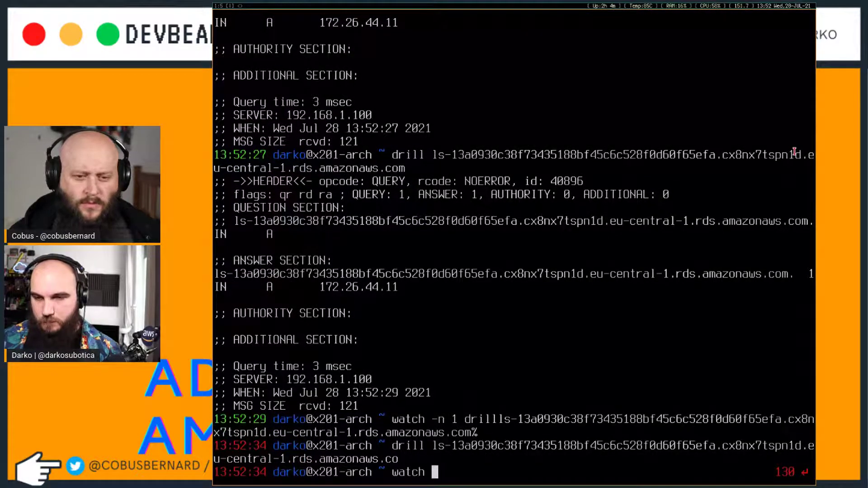
{"action": "type", "text": "-n1 drill"}
{"action": "key", "text": "ctrl+shift+v"}
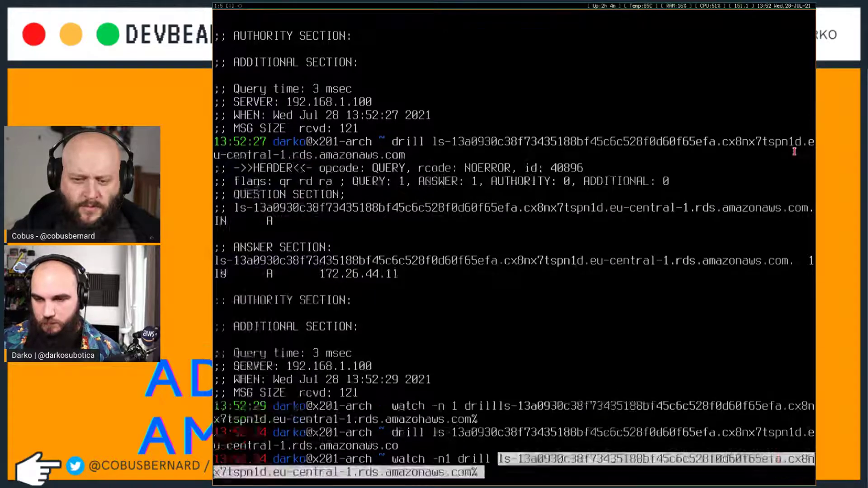
{"action": "key", "text": "Return"}
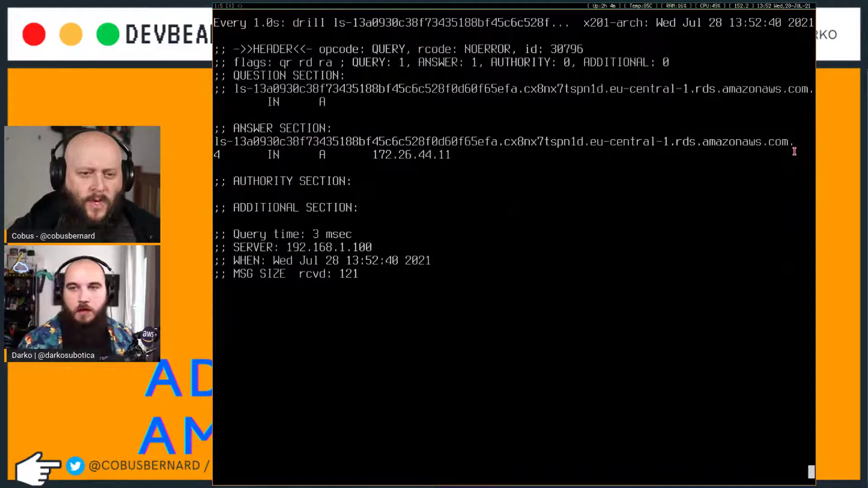